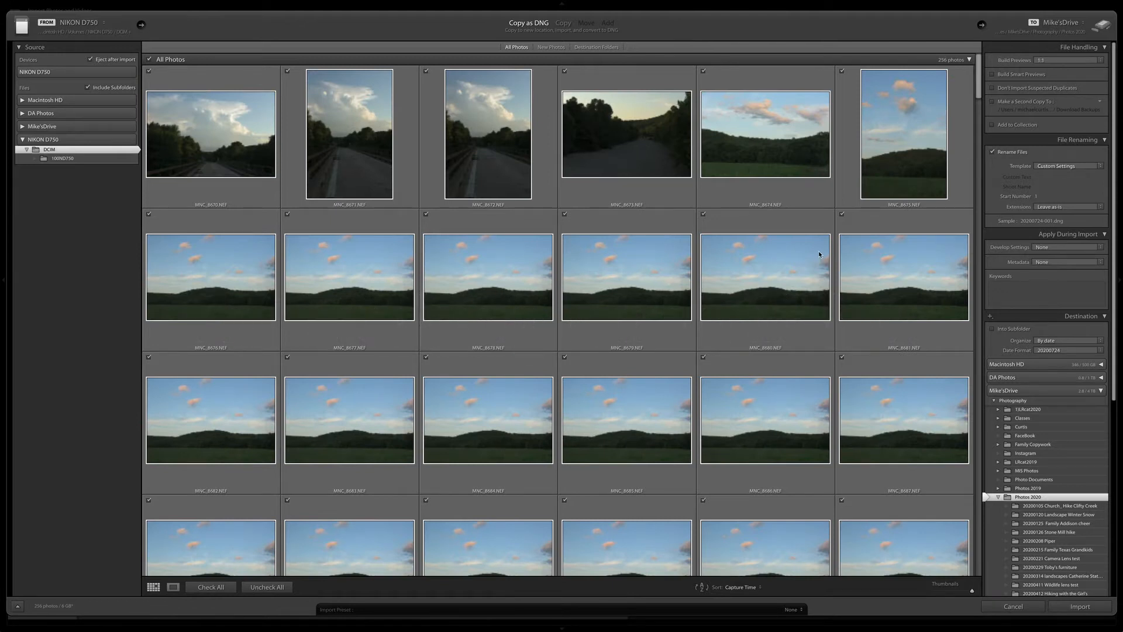
Add the keywords landscape, Summer and "H" hwy to the import and import all the photos into the Photos 2020 folder
{"action": "scroll", "coordinate": [819, 255], "scroll_direction": "down", "scroll_amount": 5}
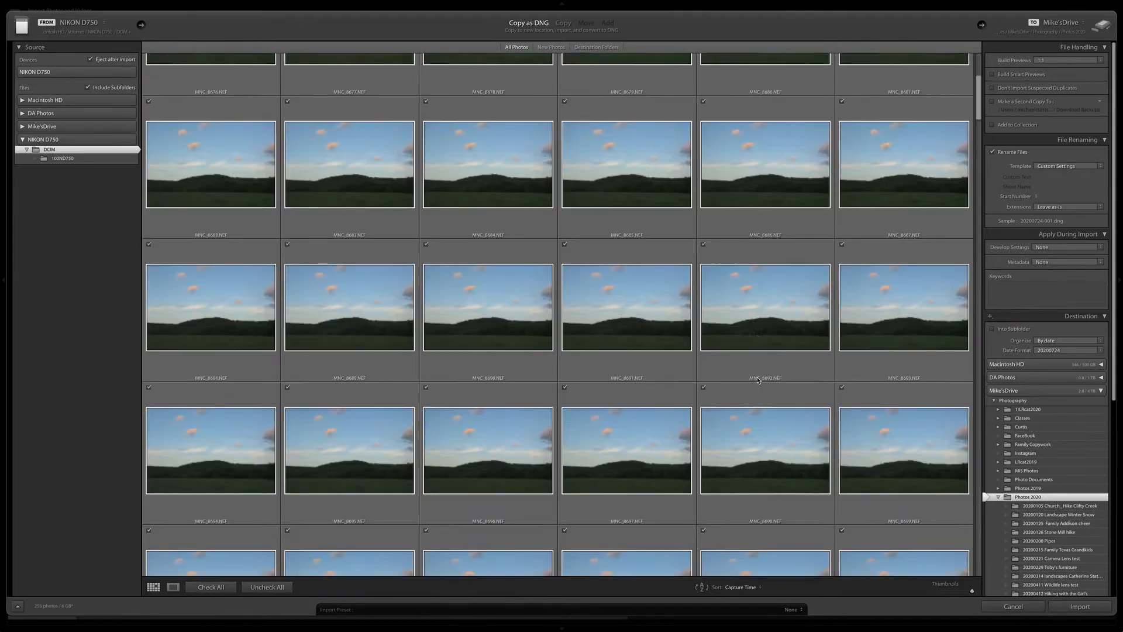
{"action": "scroll", "coordinate": [757, 381], "scroll_direction": "up", "scroll_amount": 5}
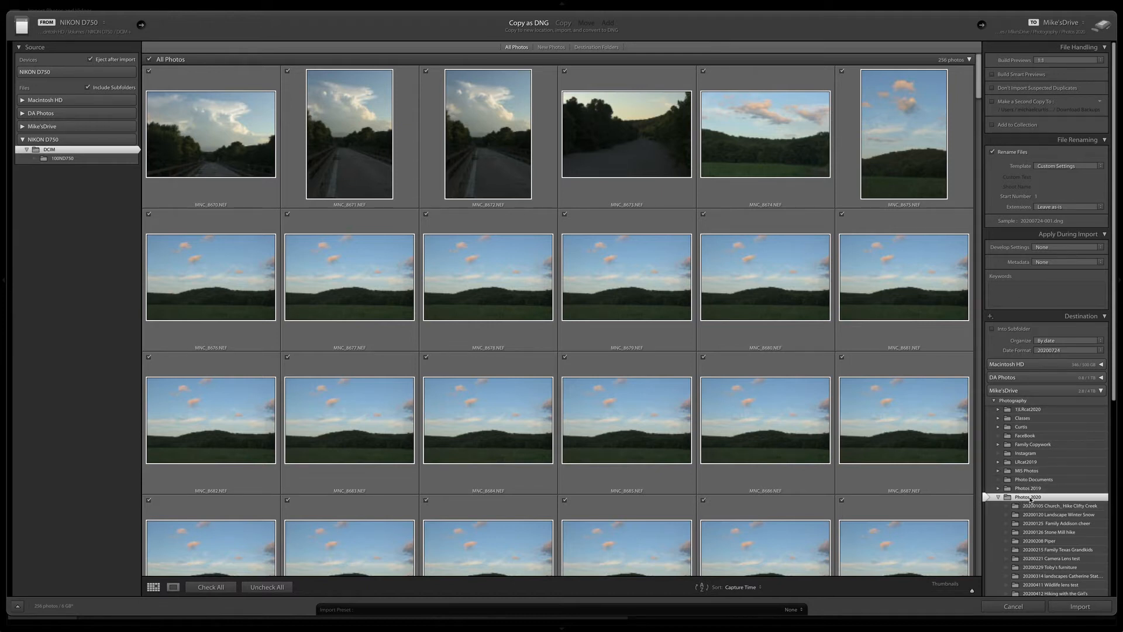
{"action": "left_click", "coordinate": [1000, 287]}
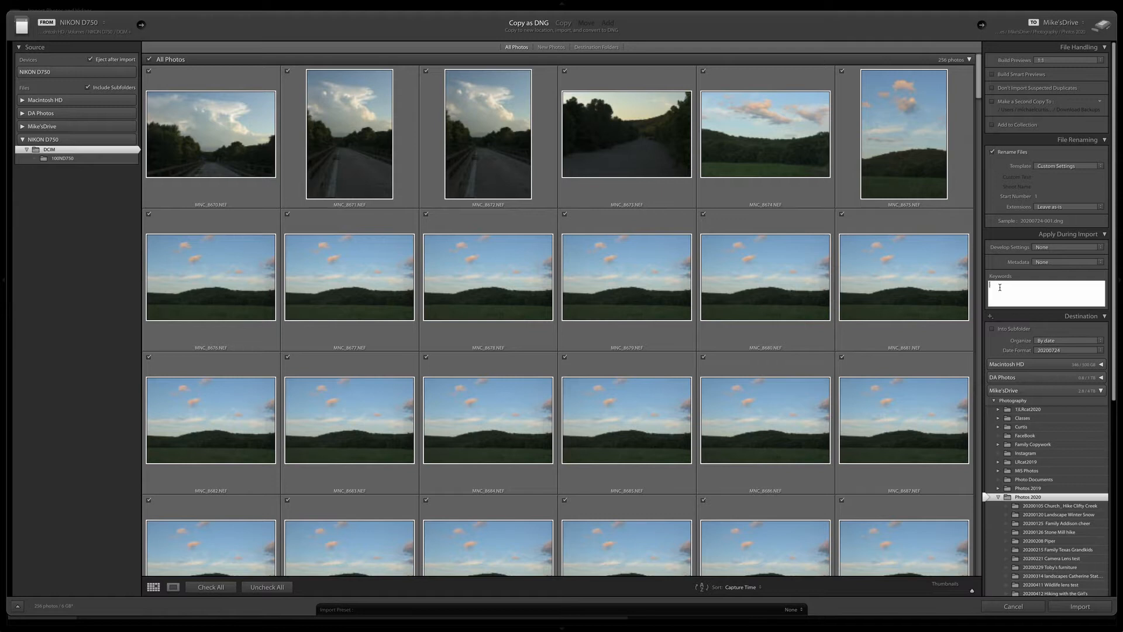
{"action": "type", "text": "Landscapes"}
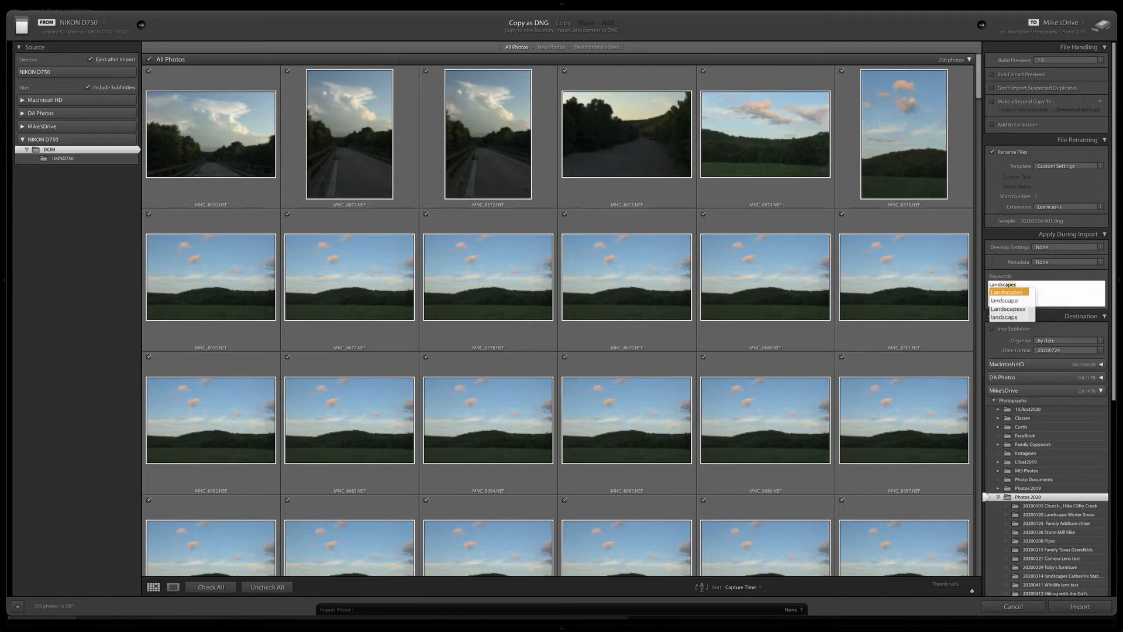
{"action": "key", "text": "BackSpace"}
{"action": "key", "text": "Return"}
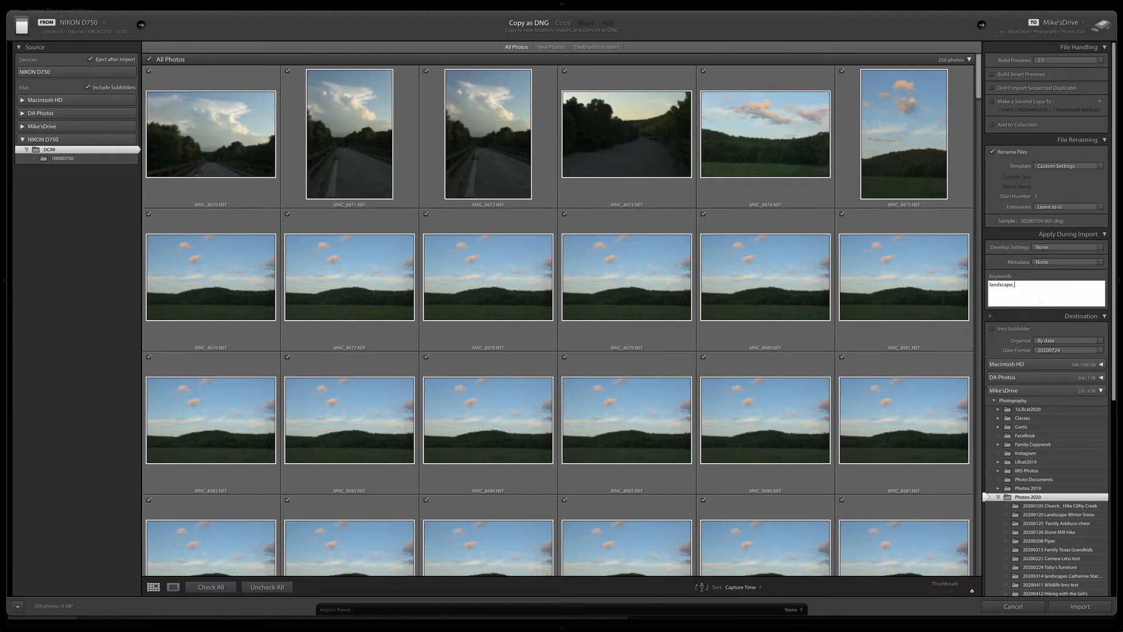
{"action": "type", "text": "s"}
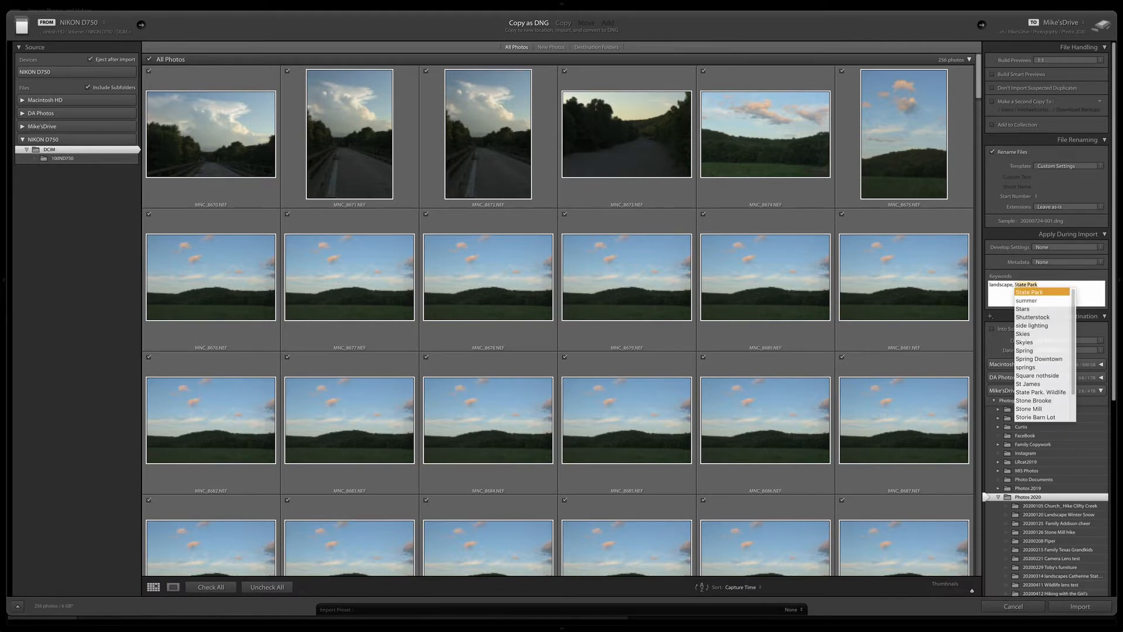
{"action": "type", "text": "ummer"}
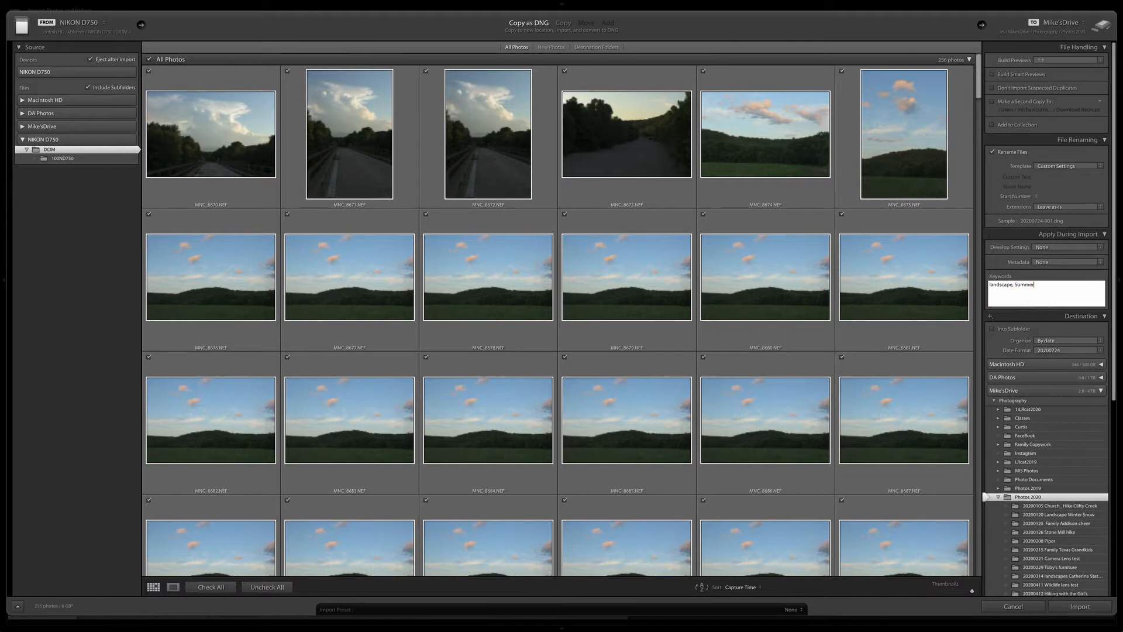
{"action": "key", "text": "Return"}
{"action": "type", "text": "\"H\" hwy"}
{"action": "left_click_drag", "start_coordinate": [1116, 354], "coordinate": [1114, 593]}
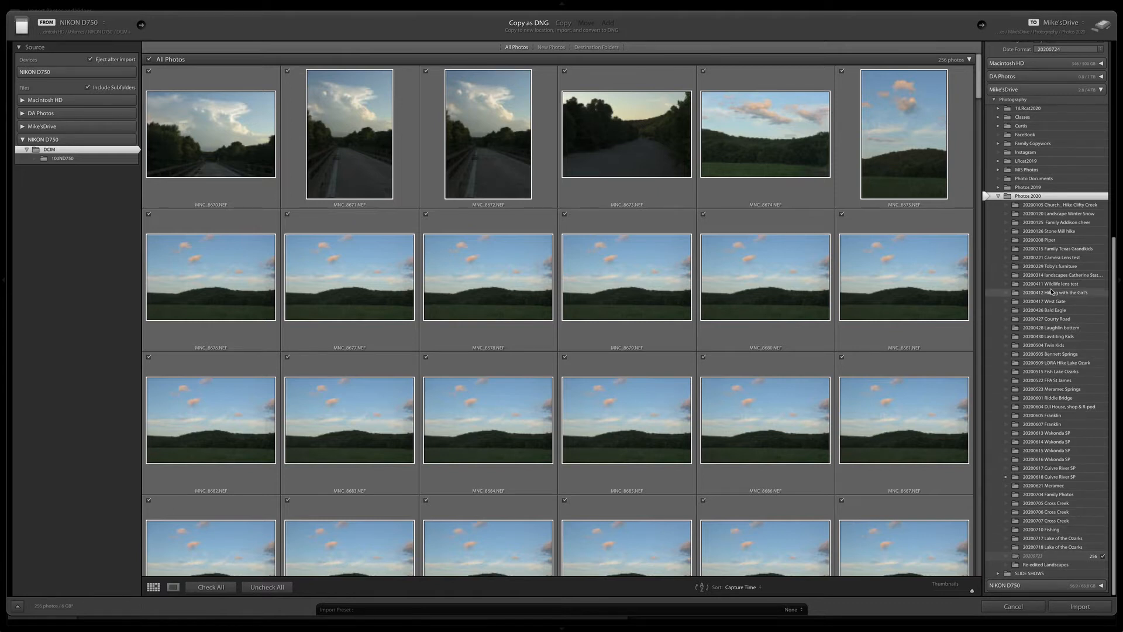
{"action": "left_click", "coordinate": [1072, 608]}
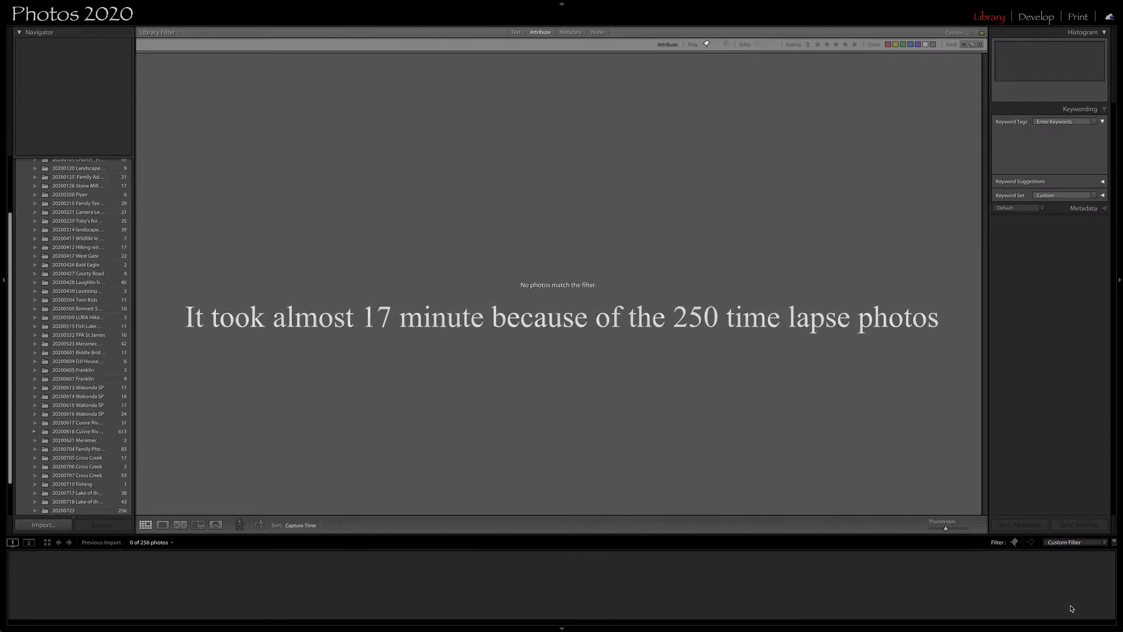
Show the contents of the imported 20200723 folder with the library filter turned off
{"action": "left_click", "coordinate": [61, 511]}
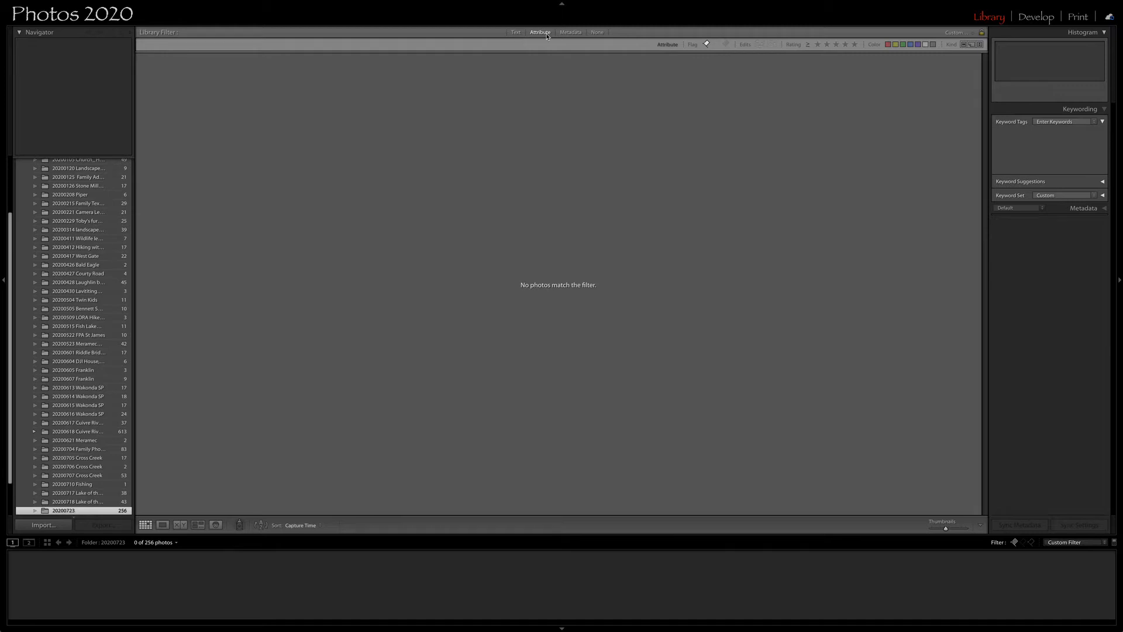
{"action": "left_click", "coordinate": [602, 33]}
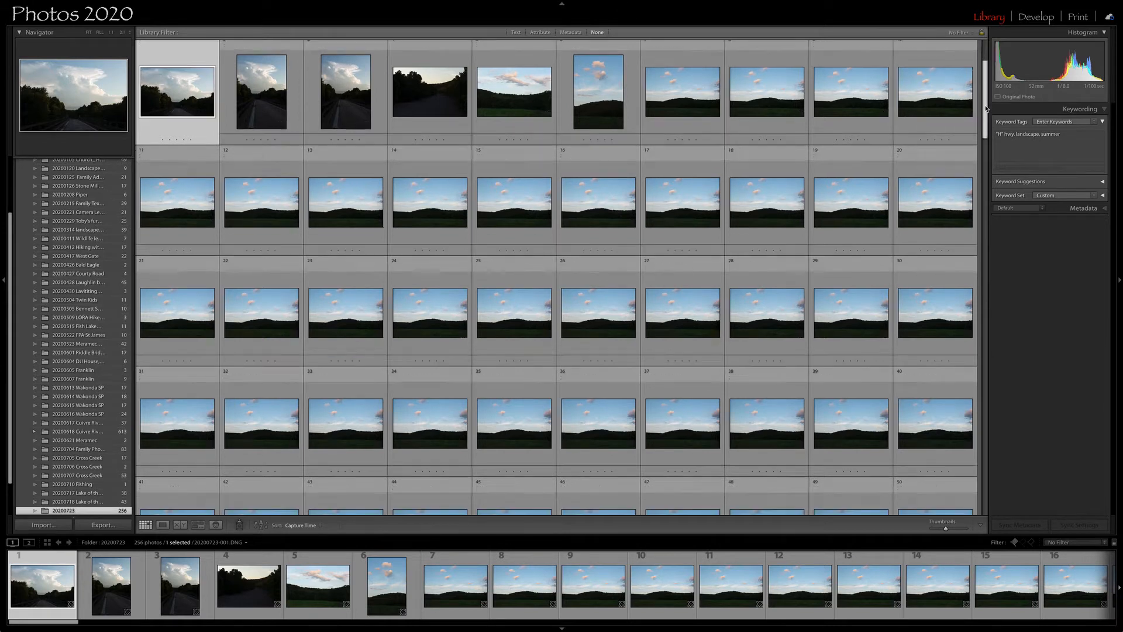
{"action": "left_click_drag", "start_coordinate": [985, 75], "coordinate": [986, 497]}
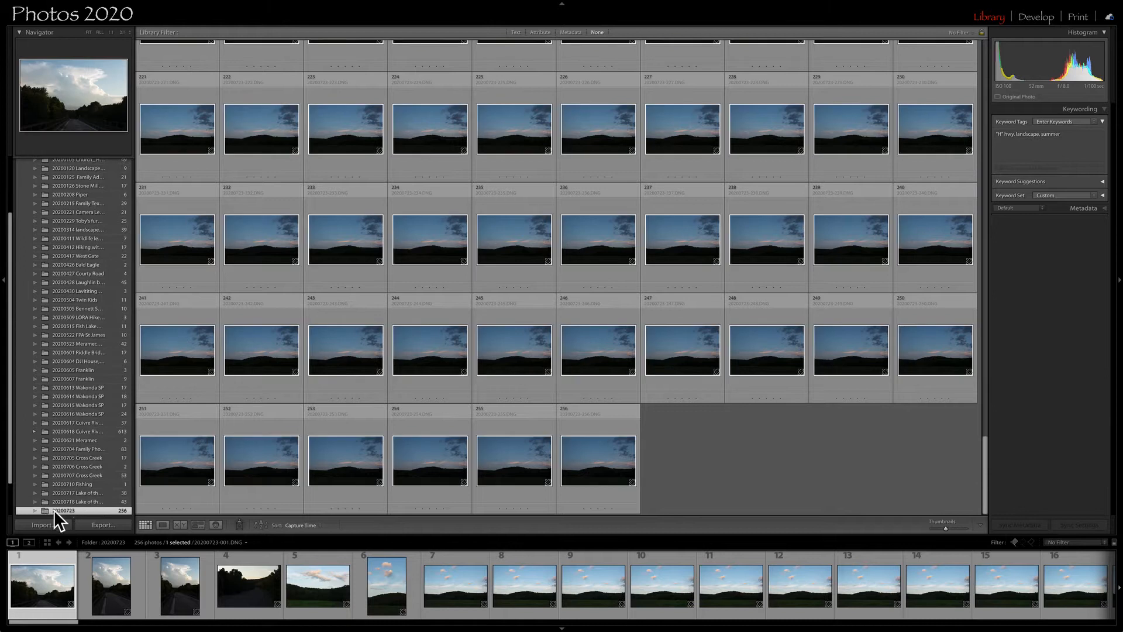
Rename the 20200723 folder as 20200723 "H" hwy Shoot and widen the folder list to fit the full names
{"action": "right_click", "coordinate": [82, 513]}
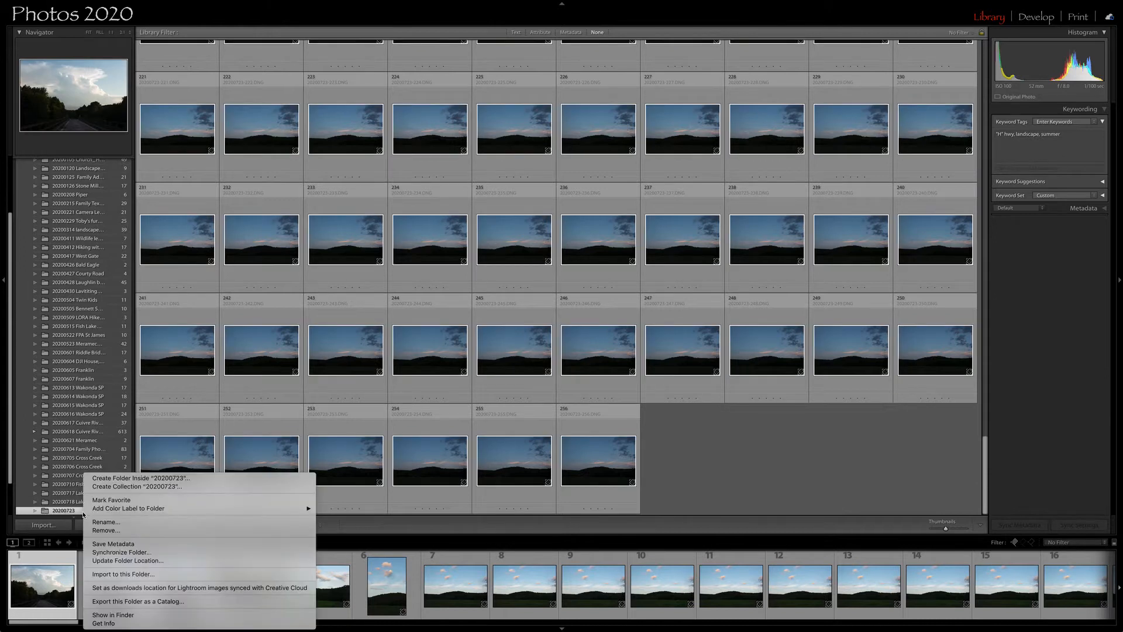
{"action": "left_click", "coordinate": [105, 522]}
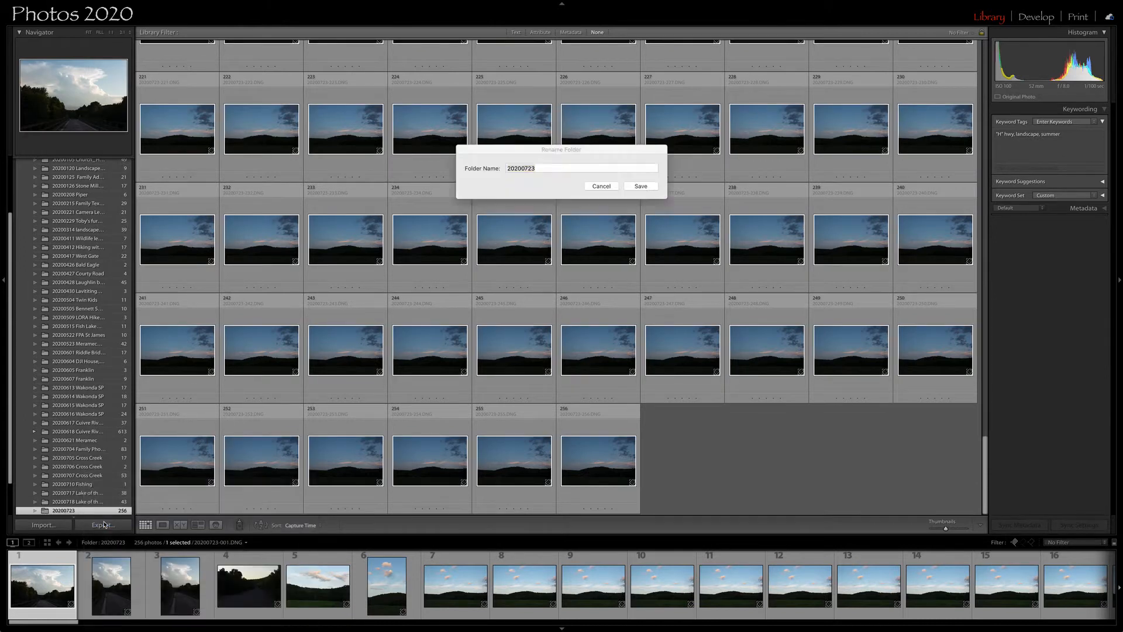
{"action": "left_click", "coordinate": [557, 167]}
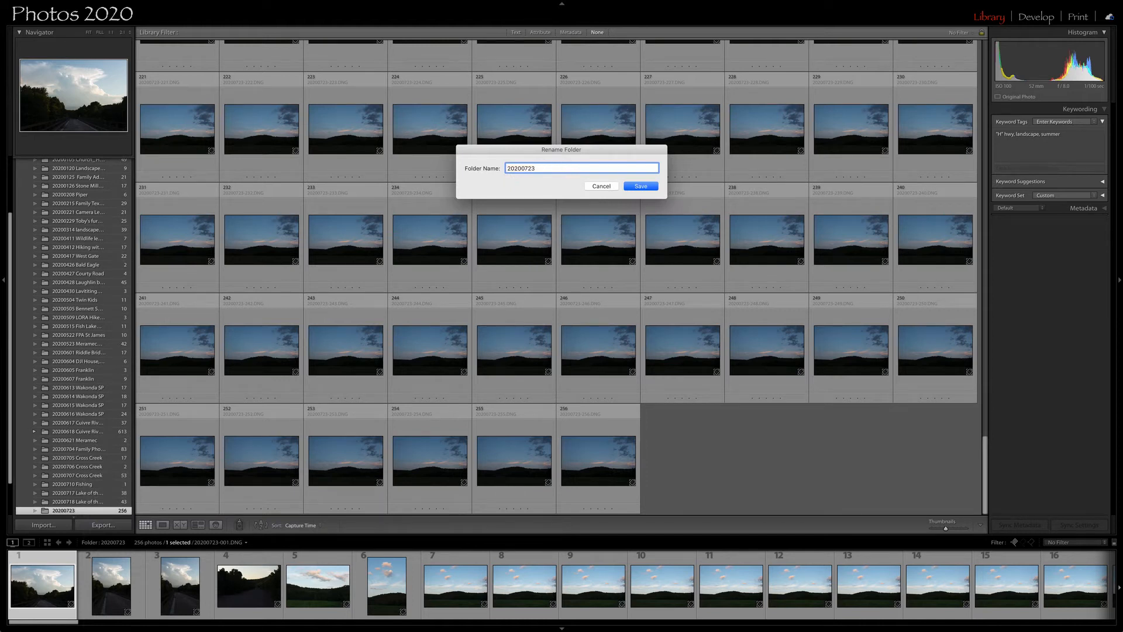
{"action": "type", "text": "\"H\" hwy Shoot"}
{"action": "left_click", "coordinate": [641, 186]}
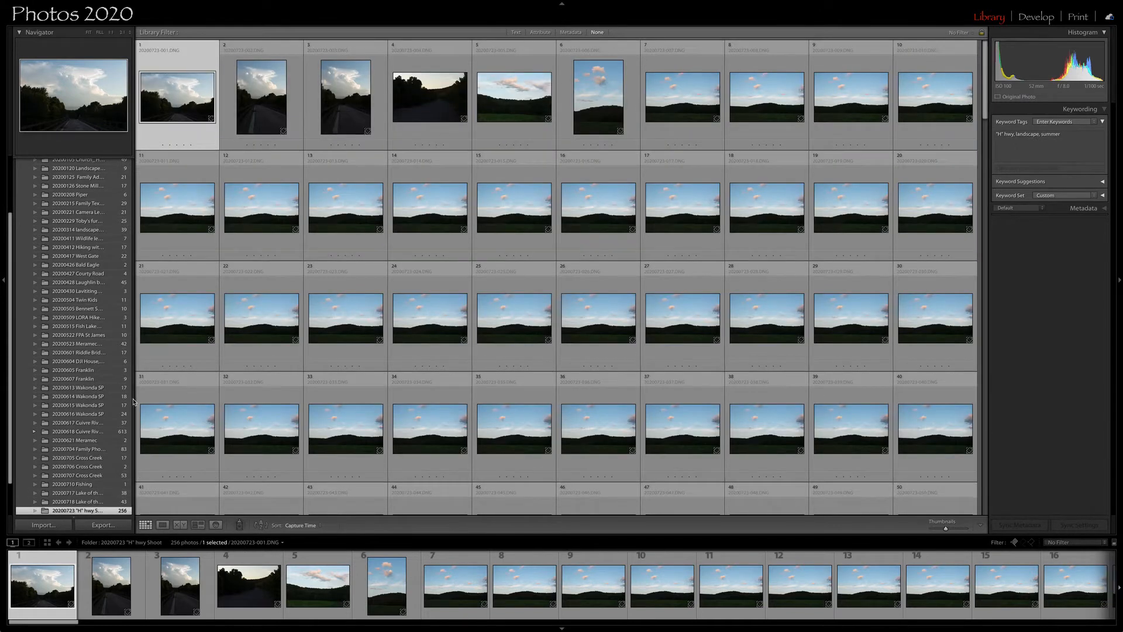
{"action": "left_click_drag", "start_coordinate": [133, 399], "coordinate": [175, 407]}
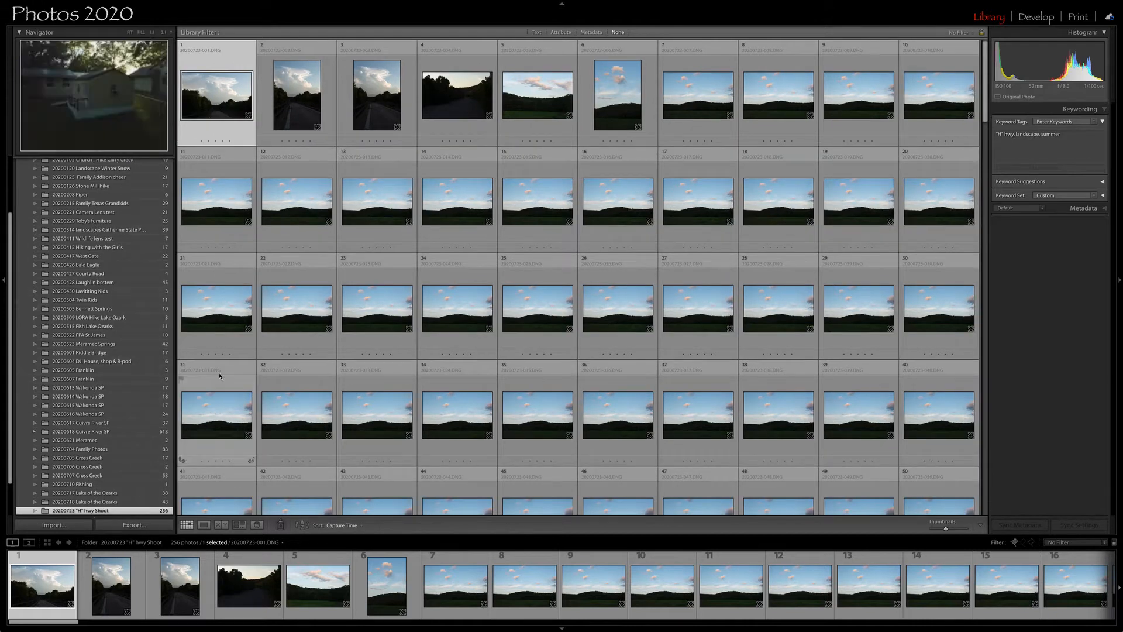
Group the time-lapse photos, from the seventh photo through the last one, into a single stack
{"action": "scroll", "coordinate": [459, 230], "scroll_direction": "down", "scroll_amount": 1}
{"action": "scroll", "coordinate": [462, 229], "scroll_direction": "down", "scroll_amount": 2}
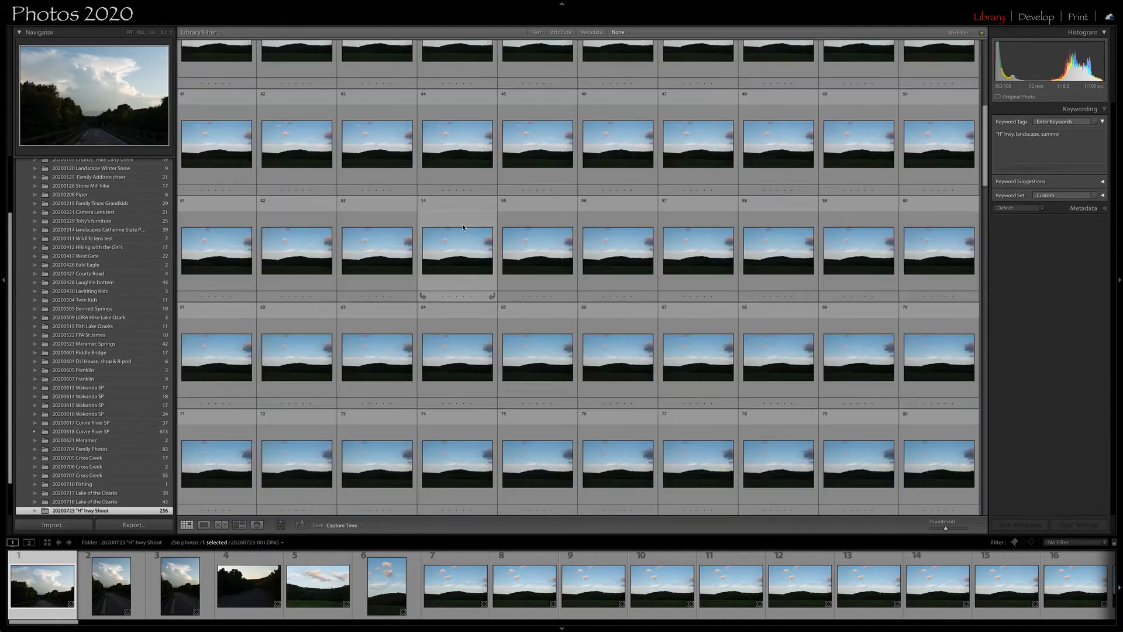
{"action": "scroll", "coordinate": [460, 229], "scroll_direction": "up", "scroll_amount": 2}
{"action": "scroll", "coordinate": [460, 230], "scroll_direction": "up", "scroll_amount": 2}
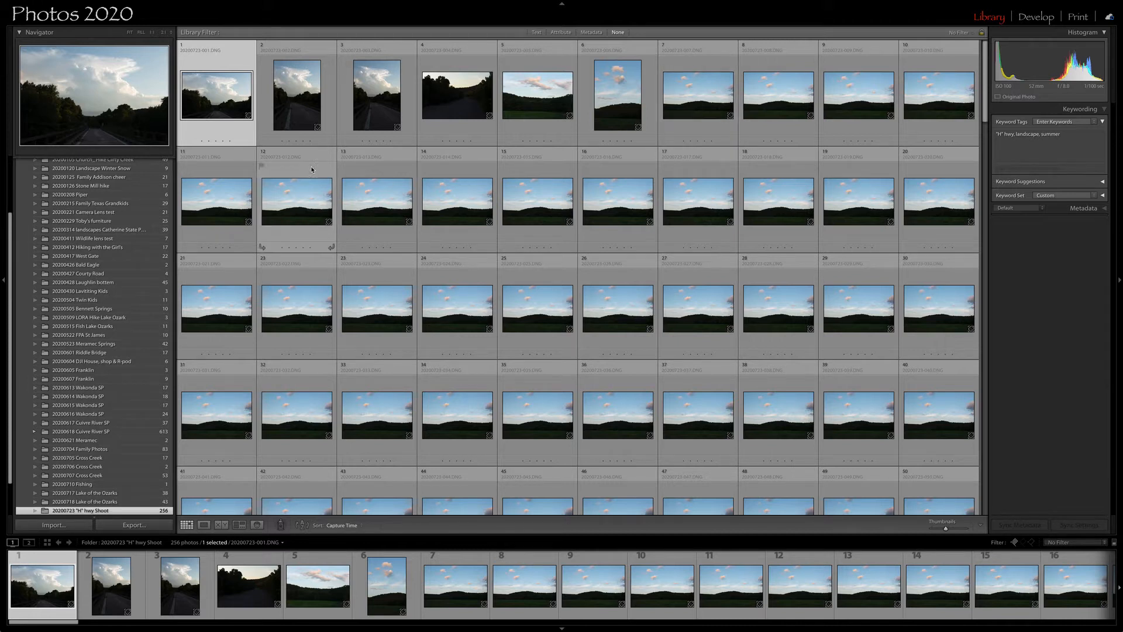
{"action": "left_click", "coordinate": [692, 72]}
{"action": "left_click_drag", "start_coordinate": [986, 80], "coordinate": [969, 543]}
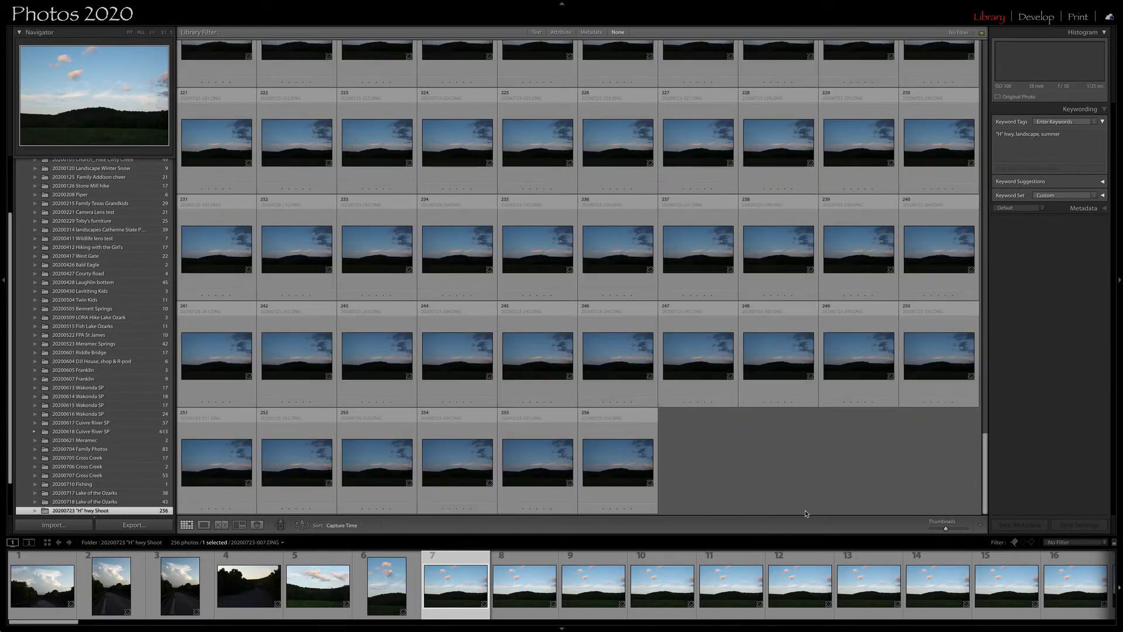
{"action": "left_click", "coordinate": [615, 473], "text": "shift"}
{"action": "right_click", "coordinate": [615, 473]}
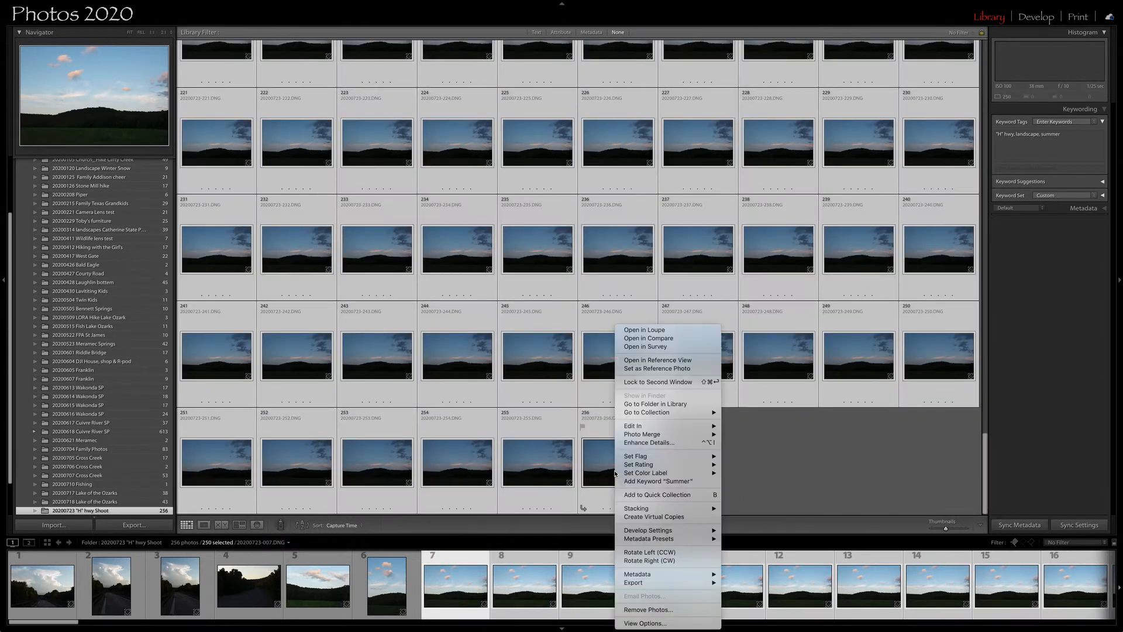
{"action": "mouse_move", "coordinate": [645, 509]}
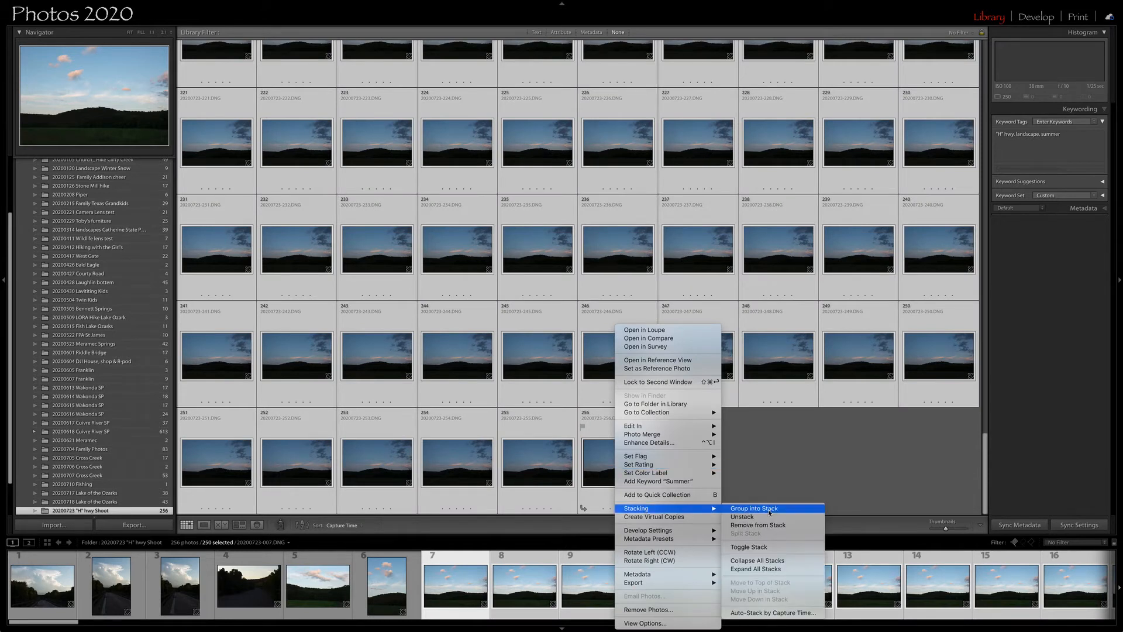
{"action": "left_click", "coordinate": [770, 512]}
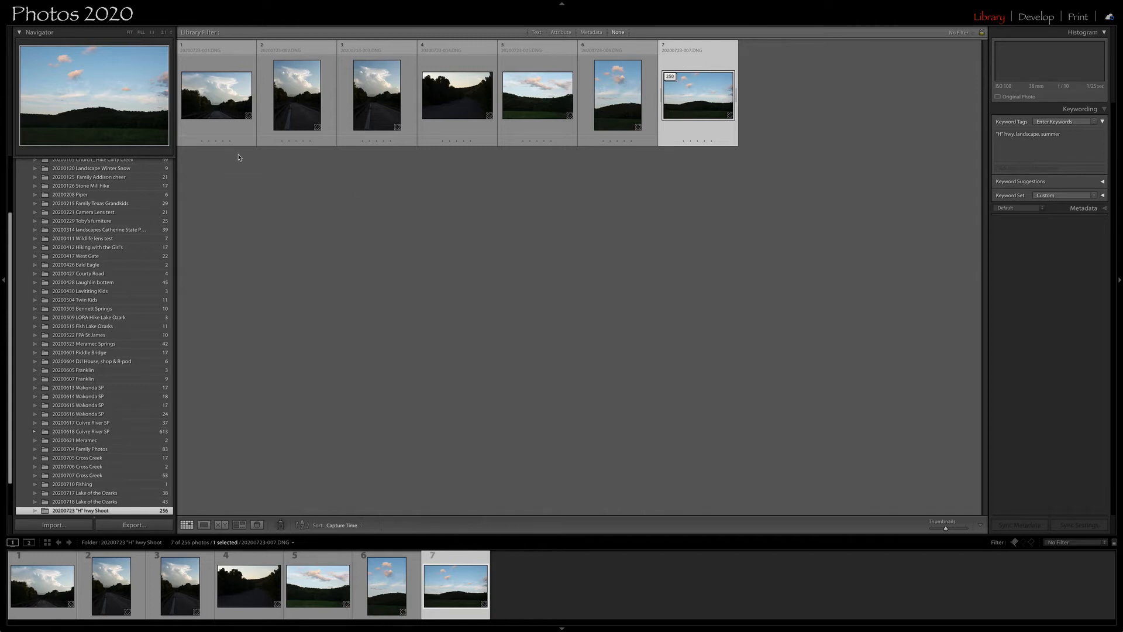
Review the photos one by one in Loupe view, from the first bridge shot to the time-lapse stack, comparing the two vertical road shots
{"action": "double_click", "coordinate": [219, 100]}
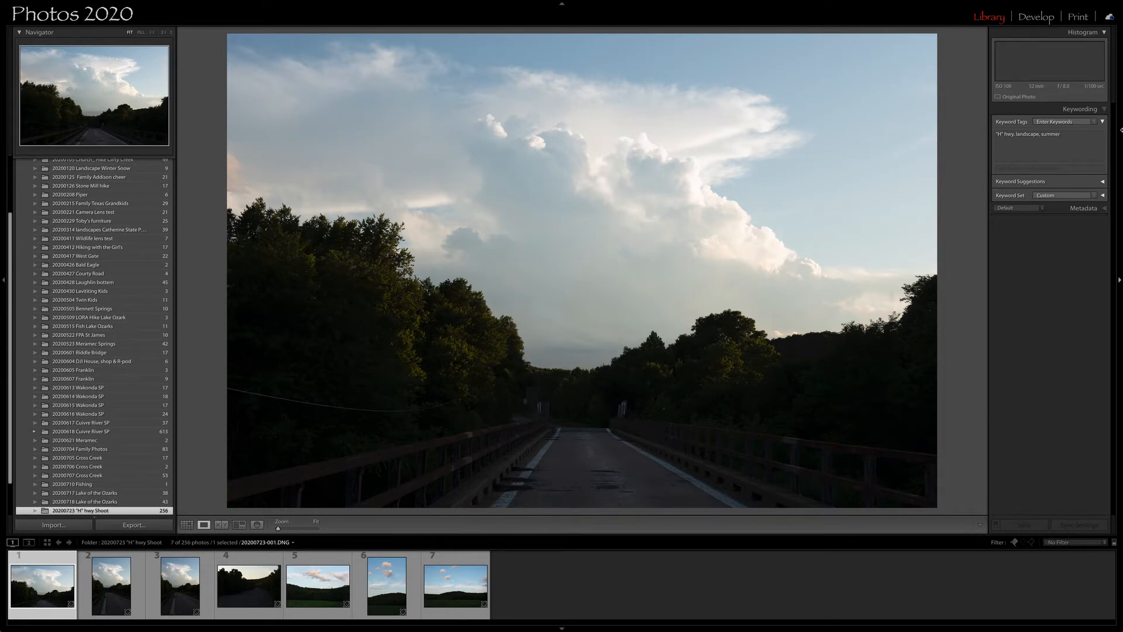
{"action": "key", "text": "Right"}
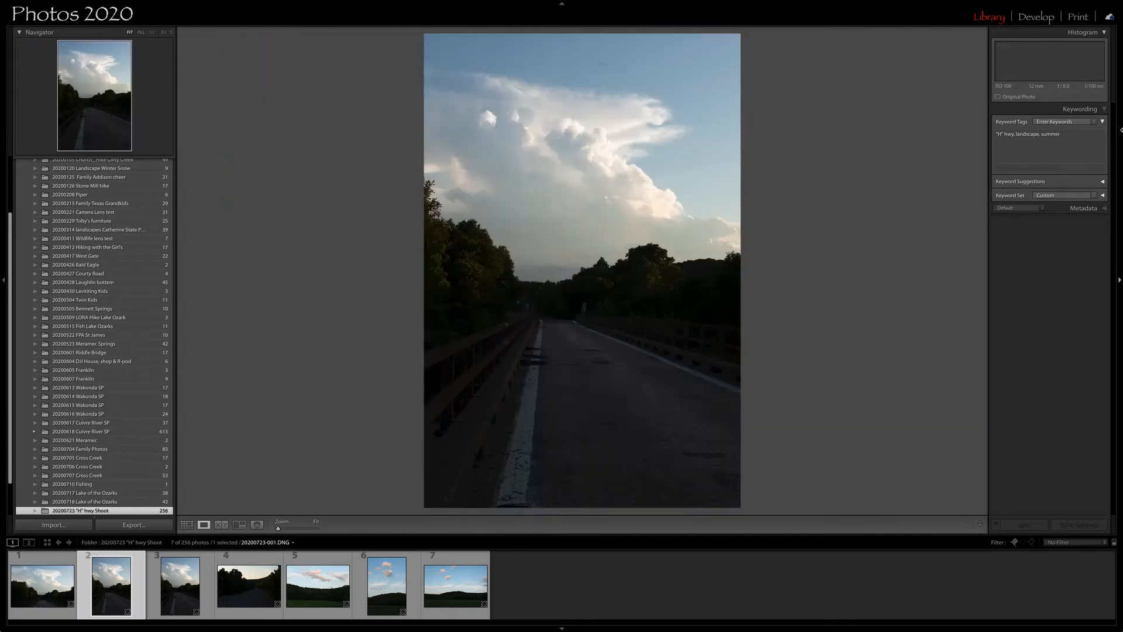
{"action": "key", "text": "Right"}
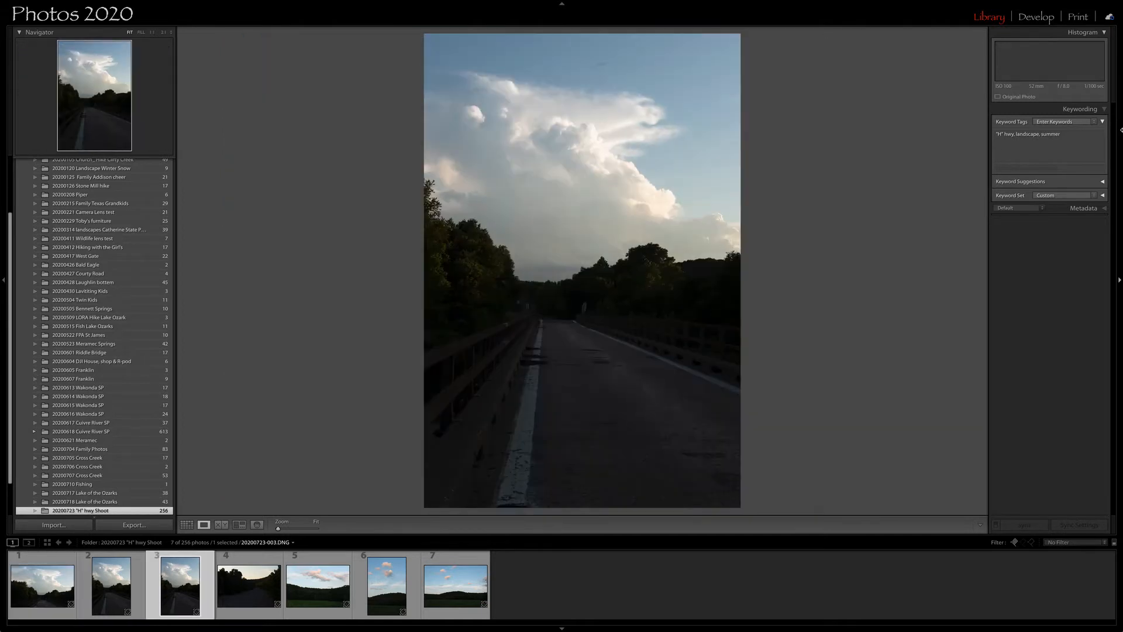
{"action": "key", "text": "Left"}
{"action": "key", "text": "Right"}
{"action": "key", "text": "Left"}
{"action": "key", "text": "Right"}
{"action": "key", "text": "Right"}
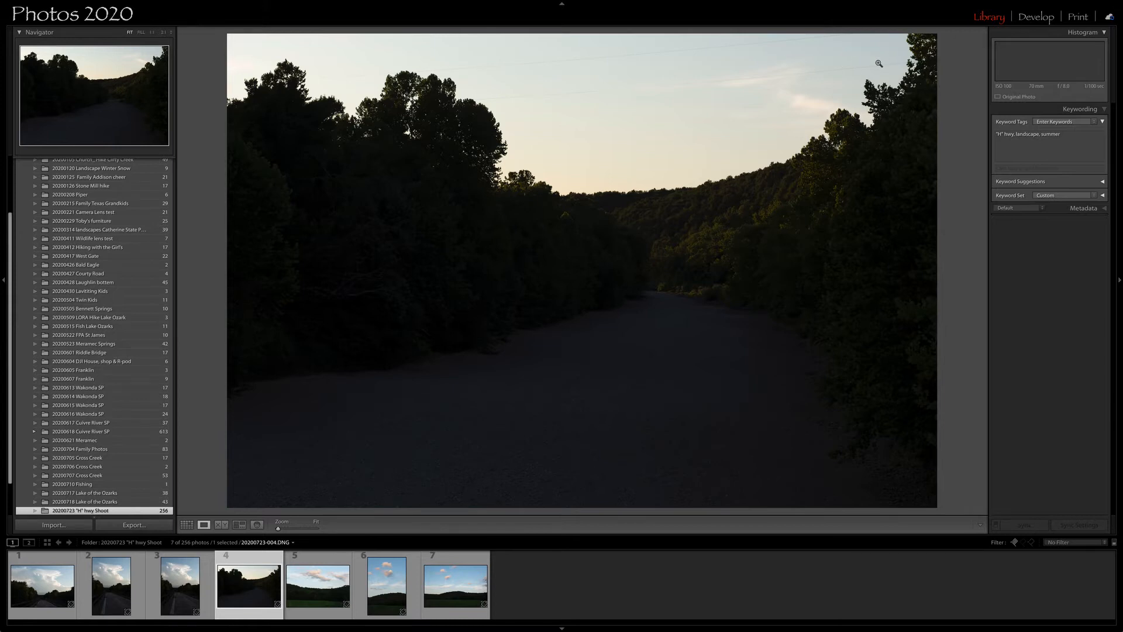
{"action": "key", "text": "Right"}
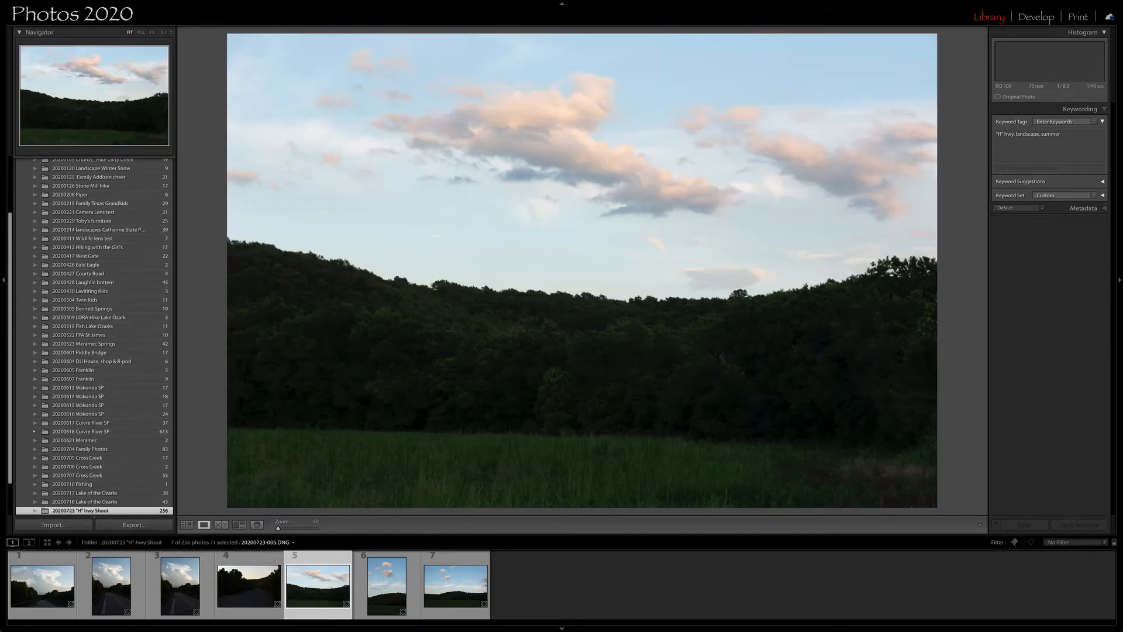
{"action": "key", "text": "Right"}
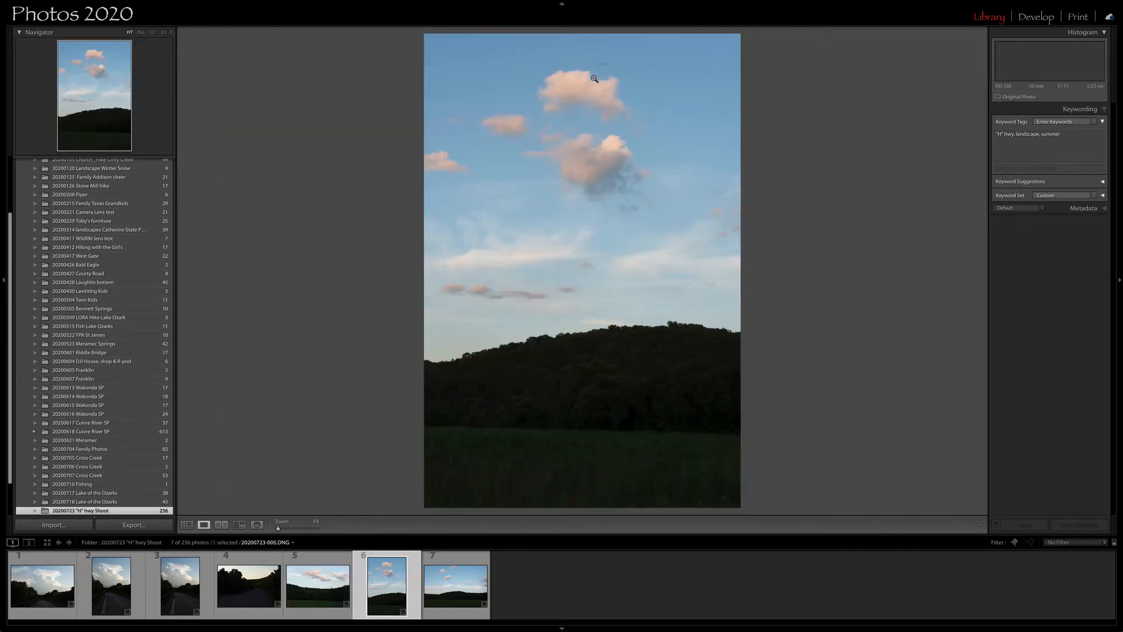
{"action": "key", "text": "Right"}
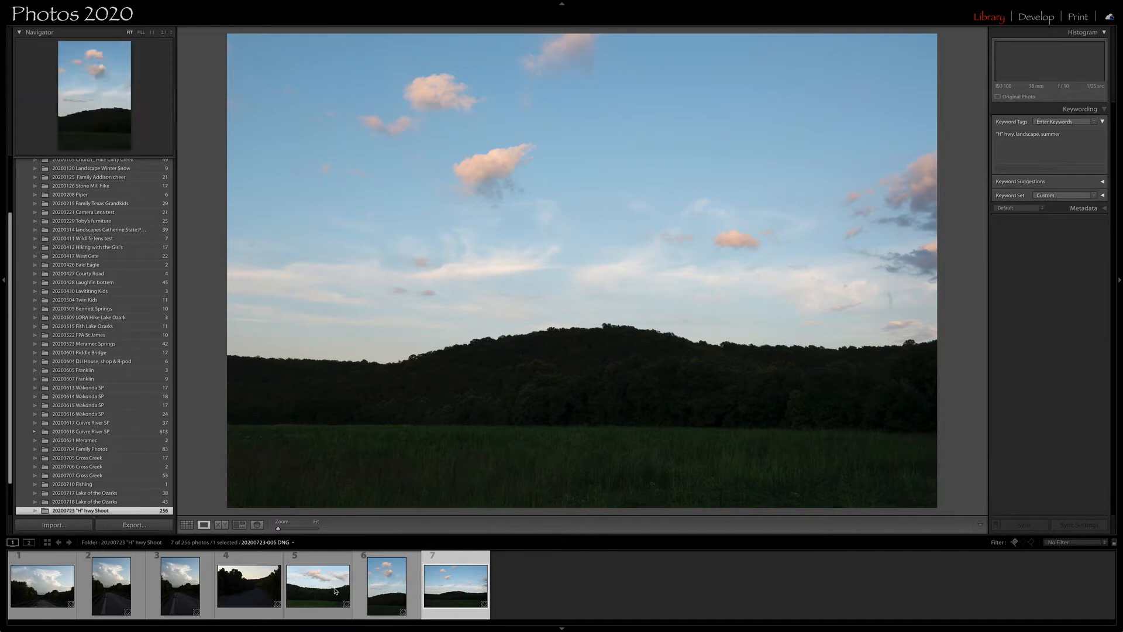
Apply the 1)Dev user preset to the first bridge photo in Develop and check it zoomed in
{"action": "left_click", "coordinate": [40, 594]}
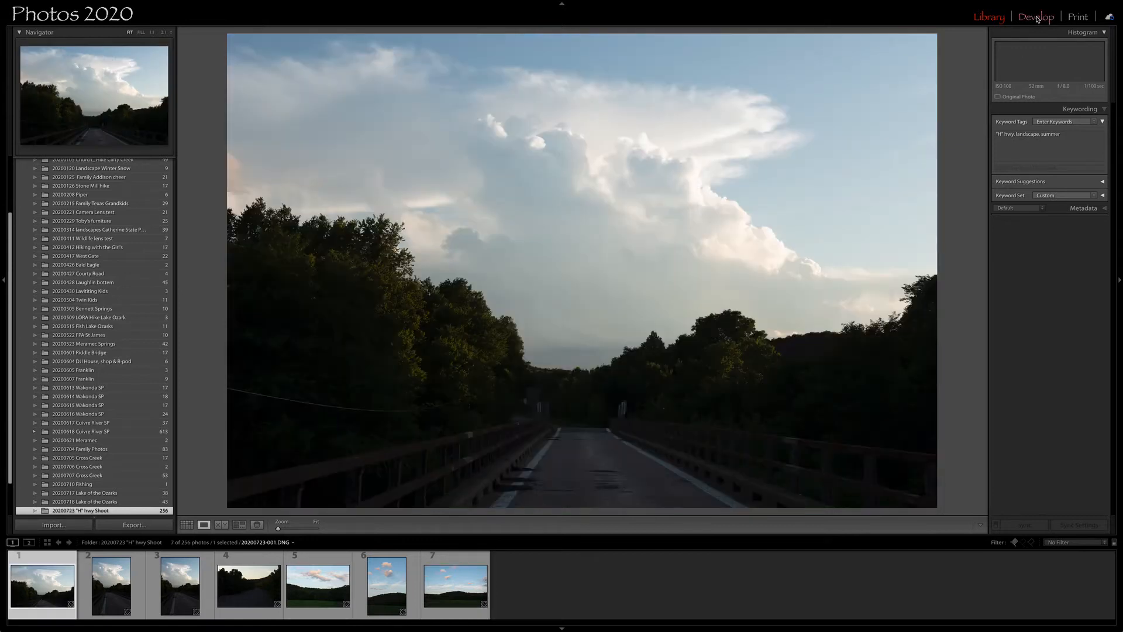
{"action": "key", "text": "d"}
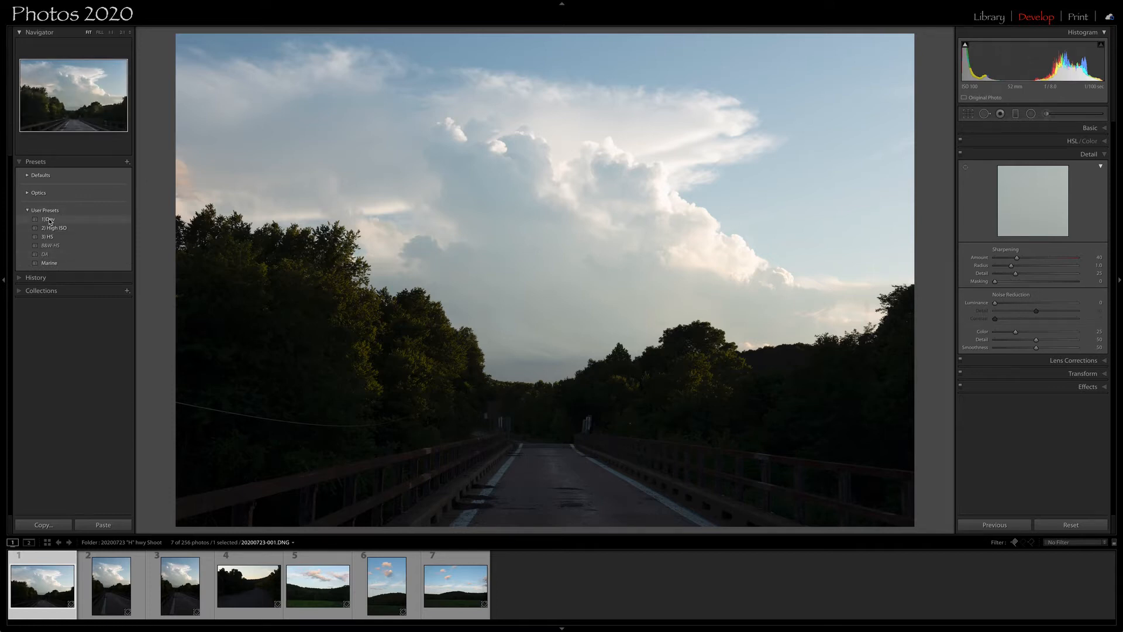
{"action": "left_click", "coordinate": [49, 220]}
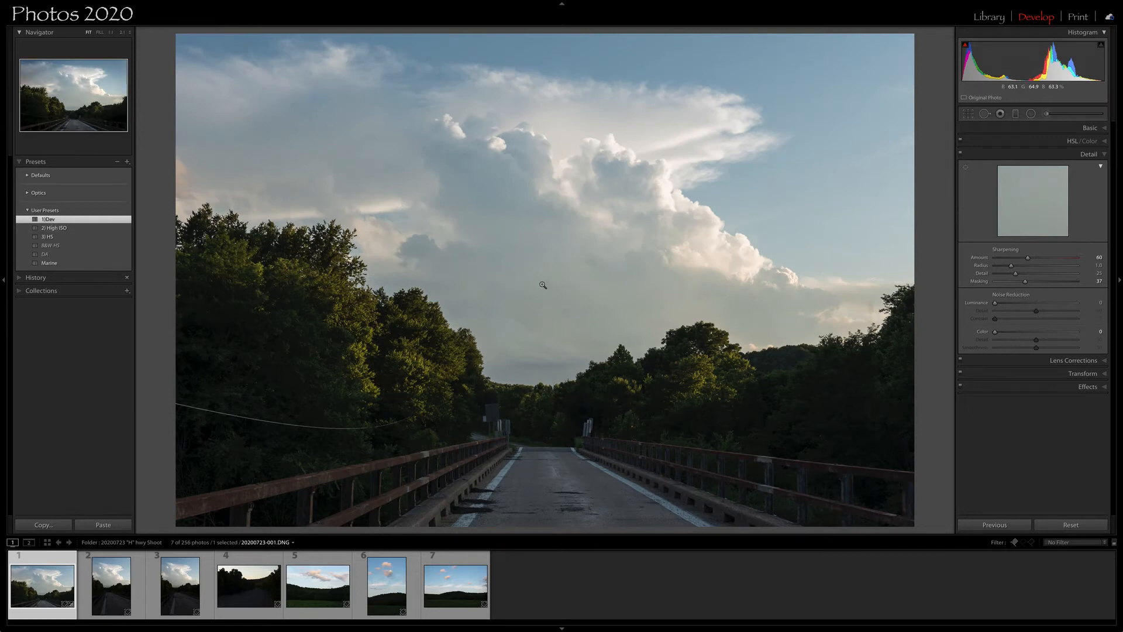
{"action": "left_click", "coordinate": [123, 33]}
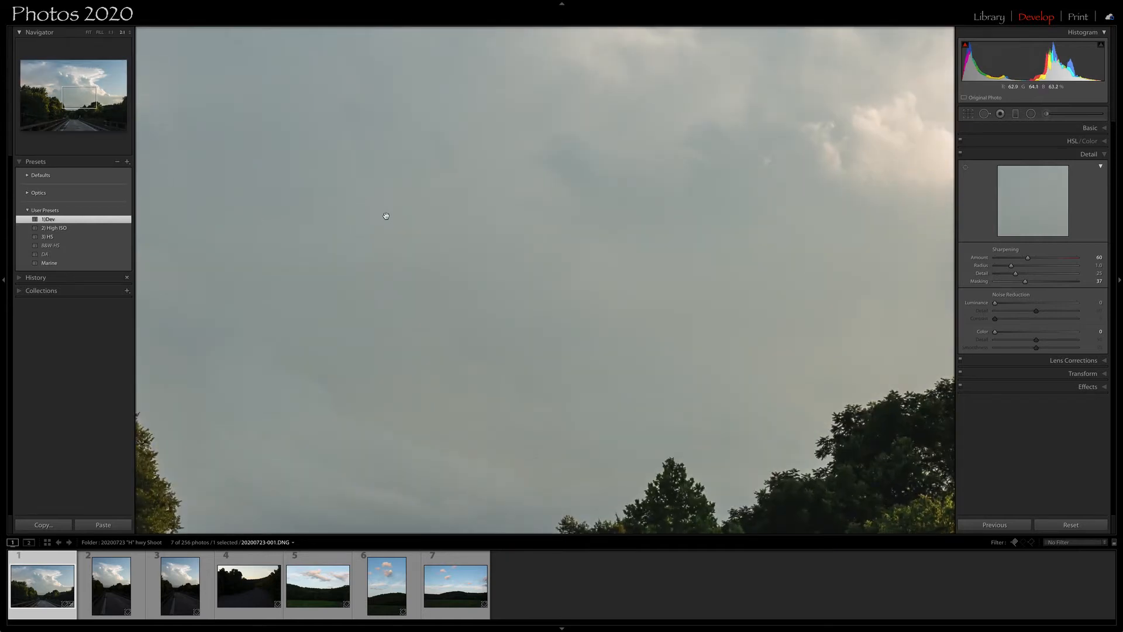
{"action": "left_click", "coordinate": [88, 34]}
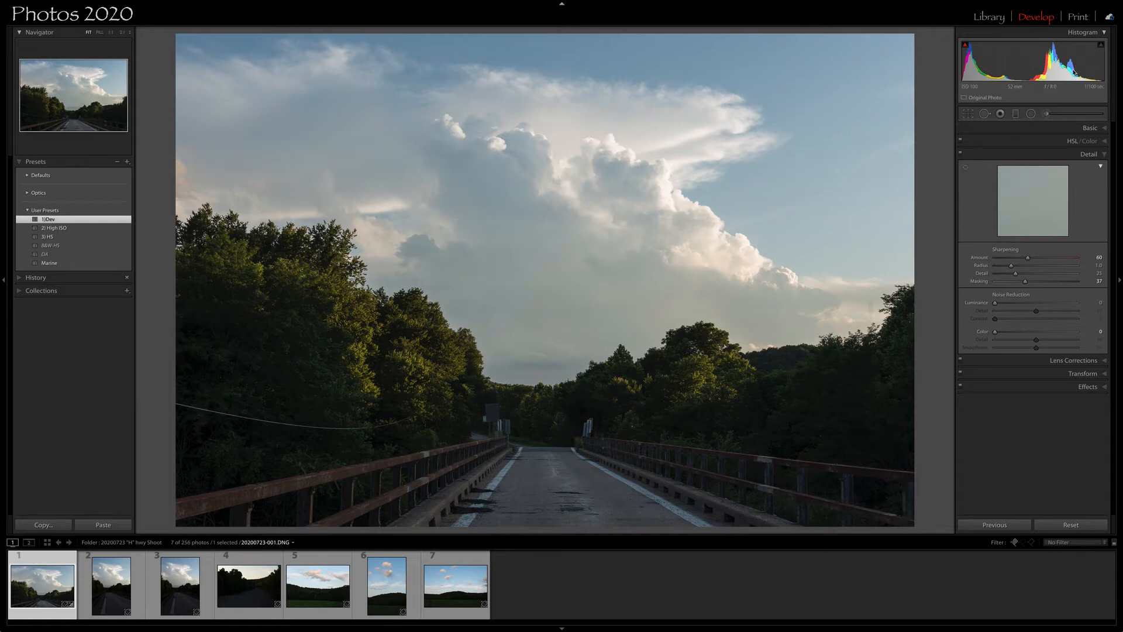
Raise the bridge photo's Whites to +30 and lower the Blacks to -5 using the clipping preview
{"action": "left_click", "coordinate": [1090, 127]}
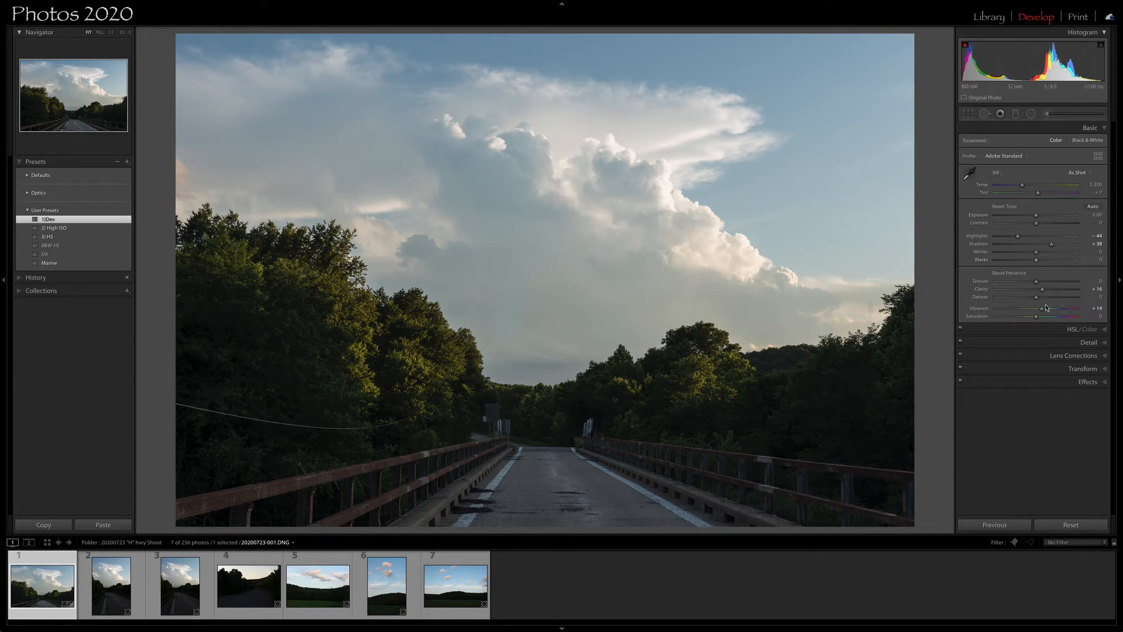
{"action": "key", "text": "alt"}
{"action": "left_click", "coordinate": [1036, 253], "text": "alt"}
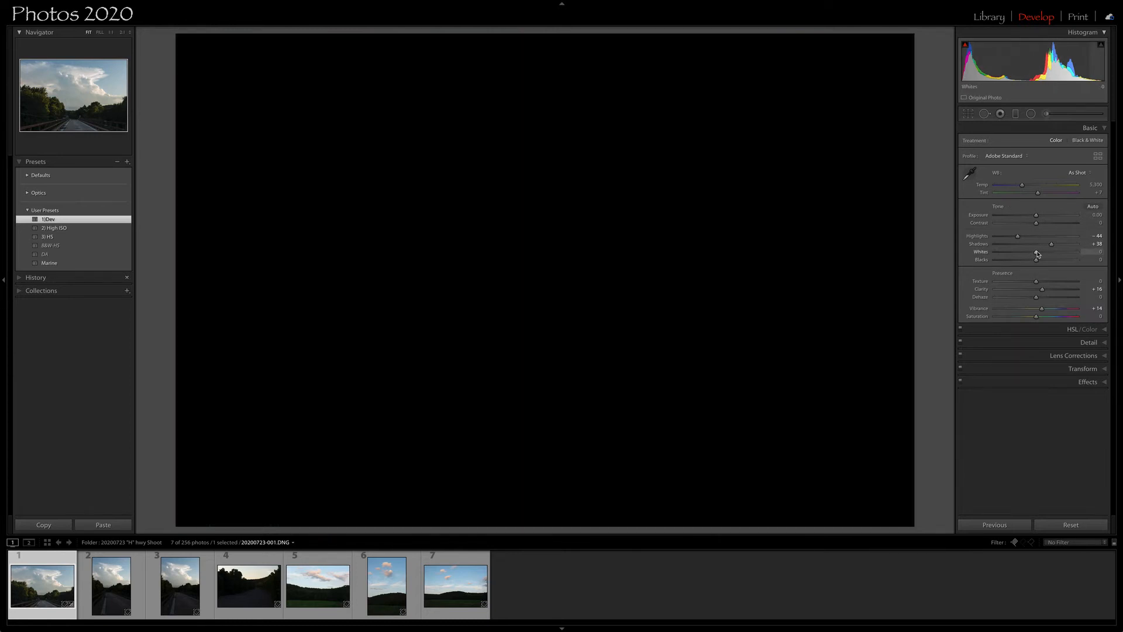
{"action": "mouse_move", "coordinate": [1037, 254]}
{"action": "left_mouse_down"}
{"action": "mouse_move", "coordinate": [1053, 254]}
{"action": "mouse_move", "coordinate": [1033, 262]}
{"action": "left_mouse_up"}
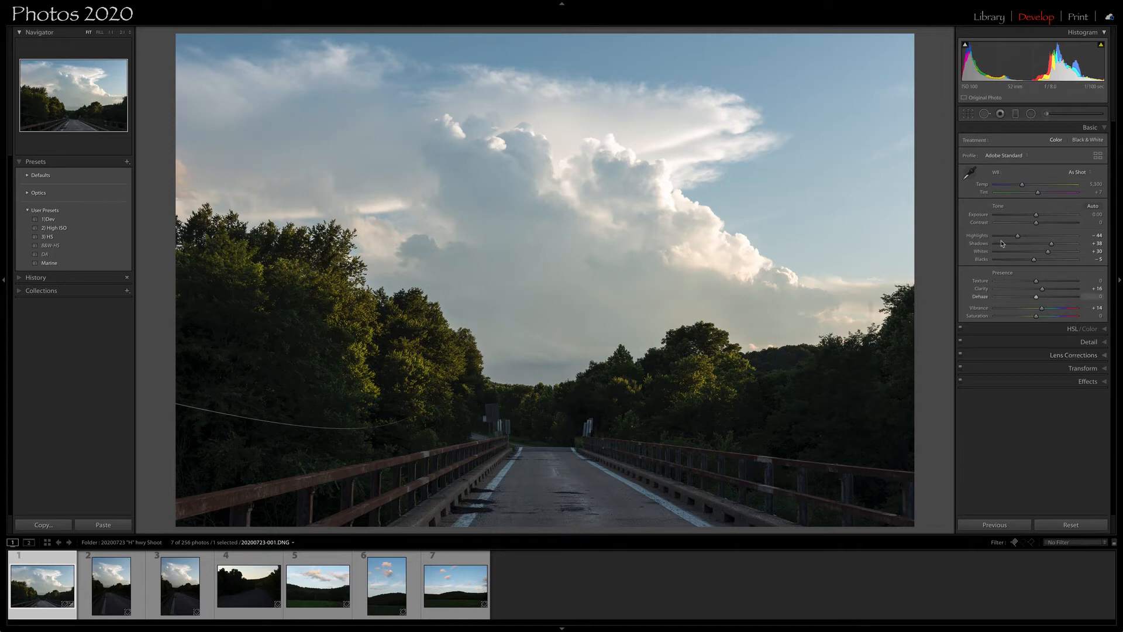
Set the bridge photo's Highlights to -89, Dehaze to +16 and Shadows to +68
{"action": "left_click_drag", "start_coordinate": [1017, 237], "coordinate": [999, 239]}
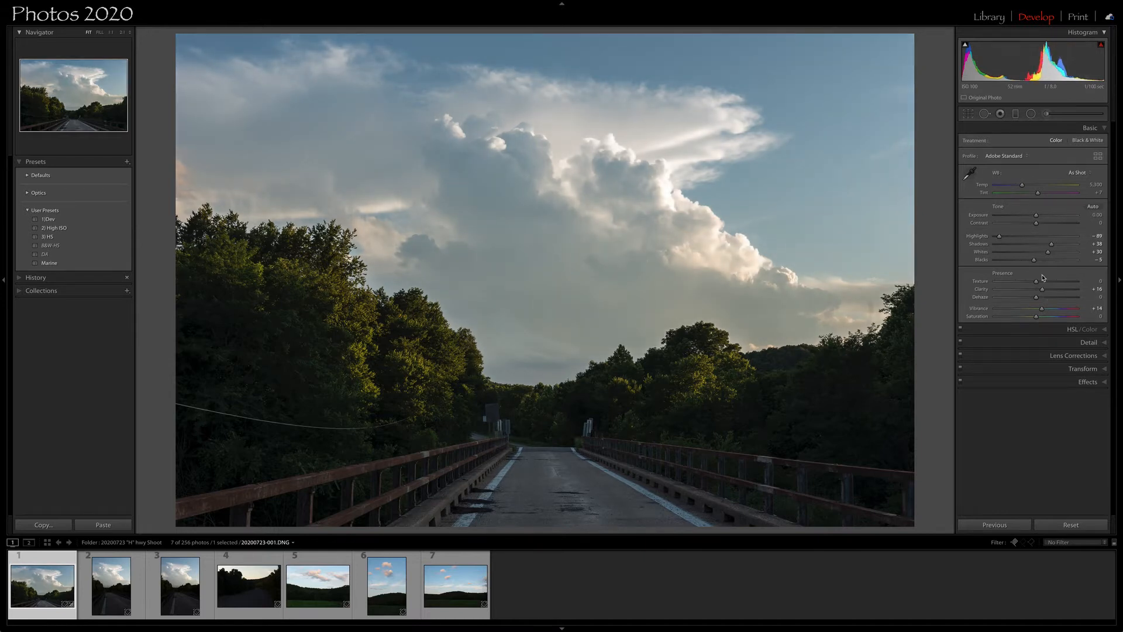
{"action": "left_click_drag", "start_coordinate": [1037, 298], "coordinate": [1043, 299]}
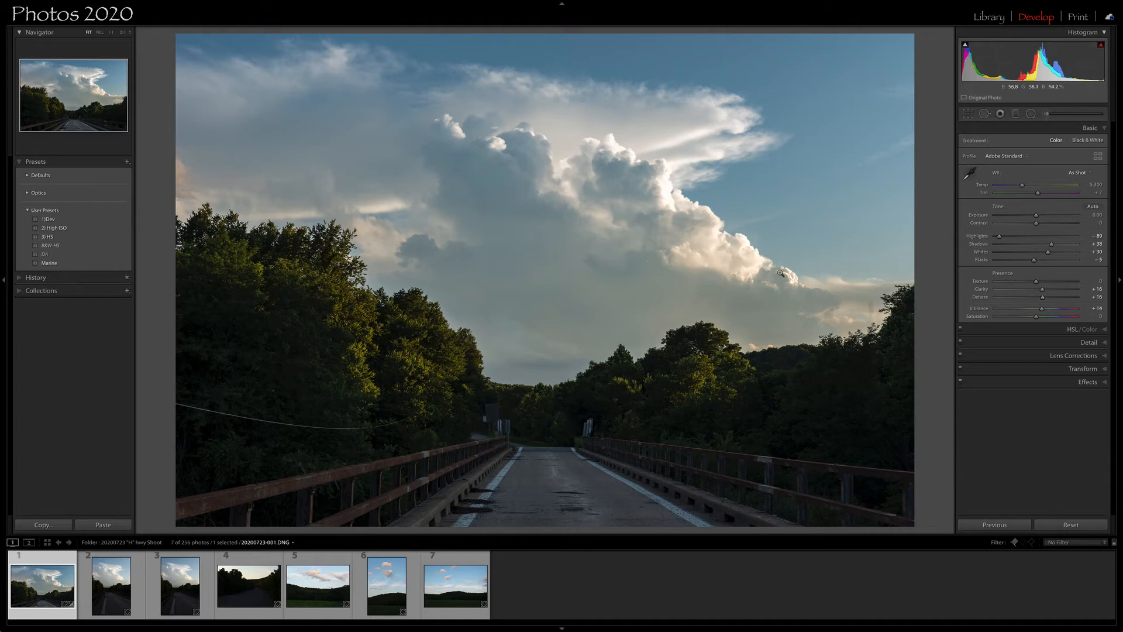
{"action": "left_click_drag", "start_coordinate": [1052, 245], "coordinate": [1064, 248]}
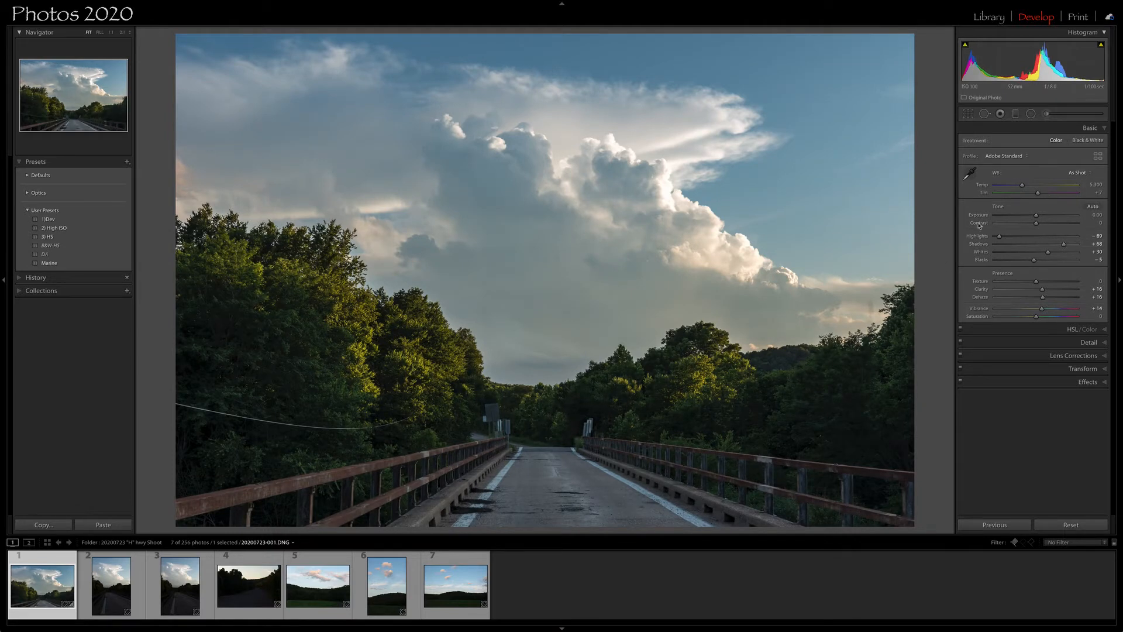
Try two neutral white balance samples, on the road and near the shaded bridge edge, and the Auto white balance
{"action": "left_click", "coordinate": [969, 174]}
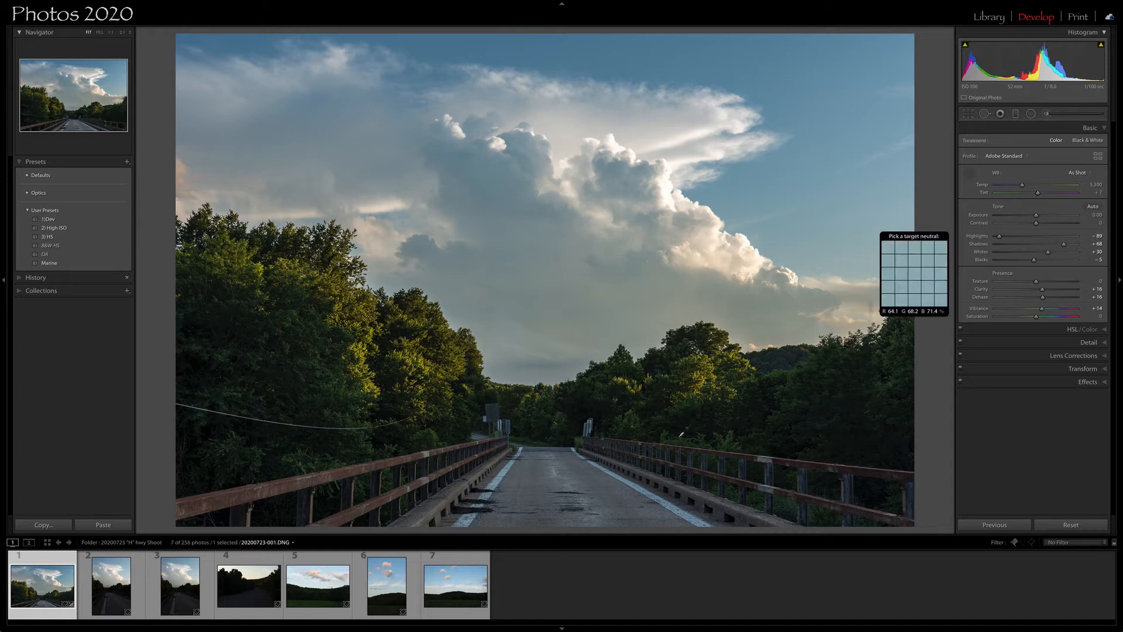
{"action": "left_click", "coordinate": [578, 479]}
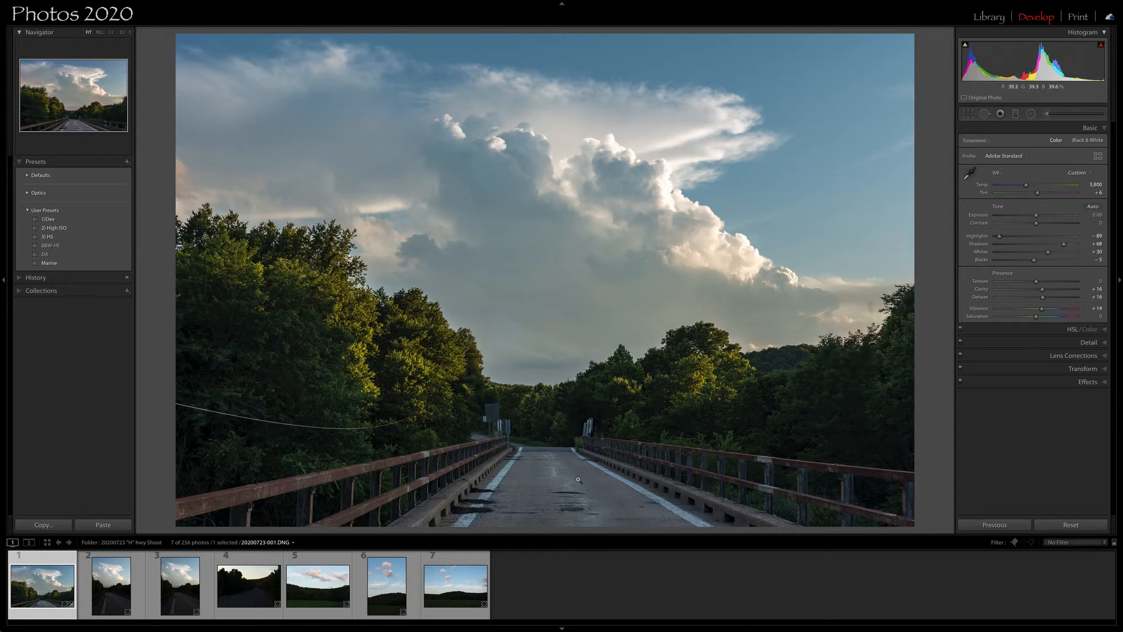
{"action": "left_click", "coordinate": [969, 173]}
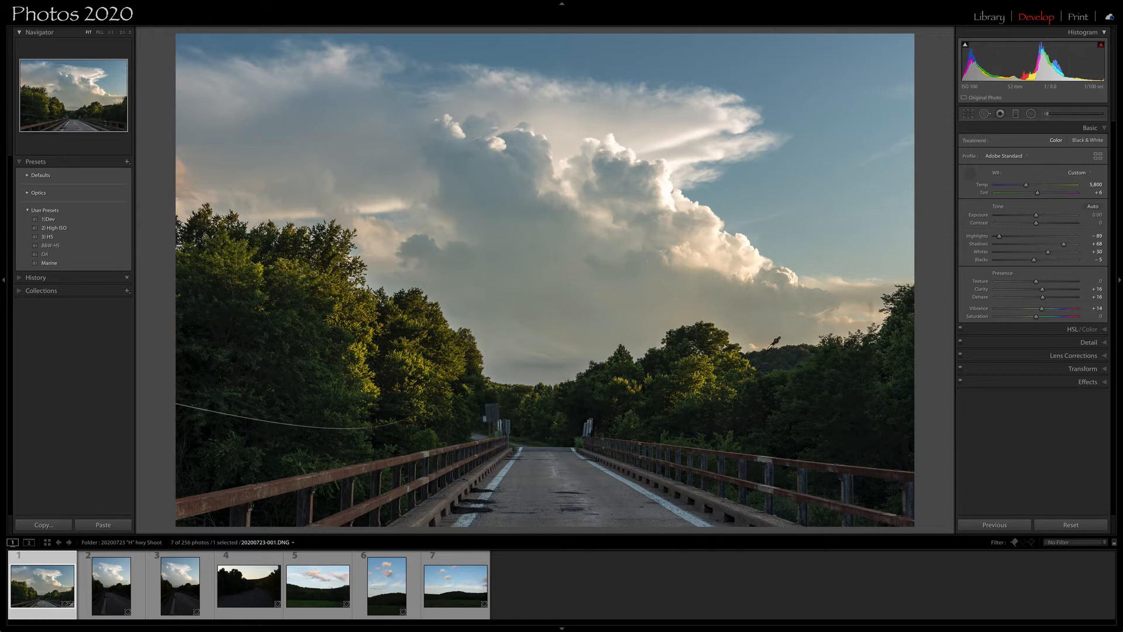
{"action": "left_click", "coordinate": [674, 510]}
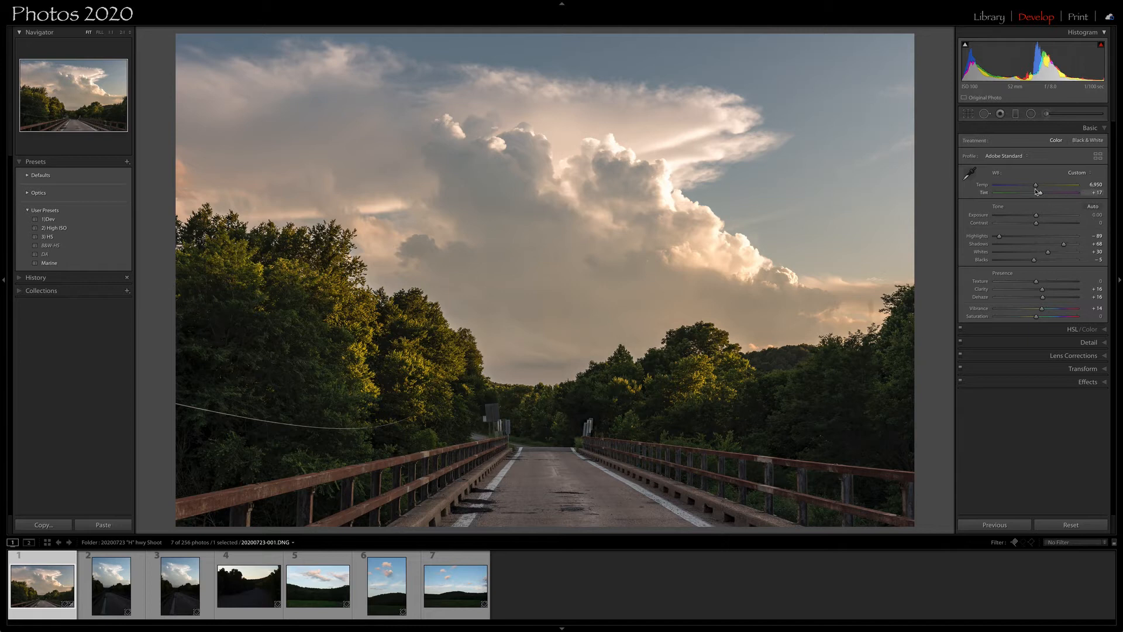
{"action": "left_click", "coordinate": [1077, 173]}
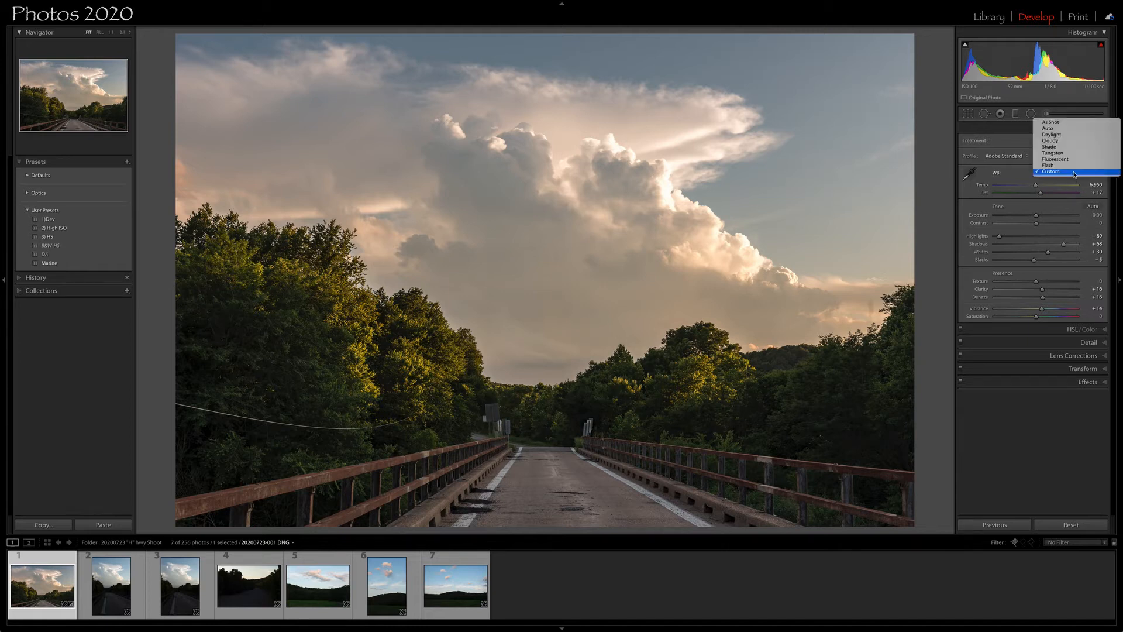
{"action": "left_click", "coordinate": [1047, 129]}
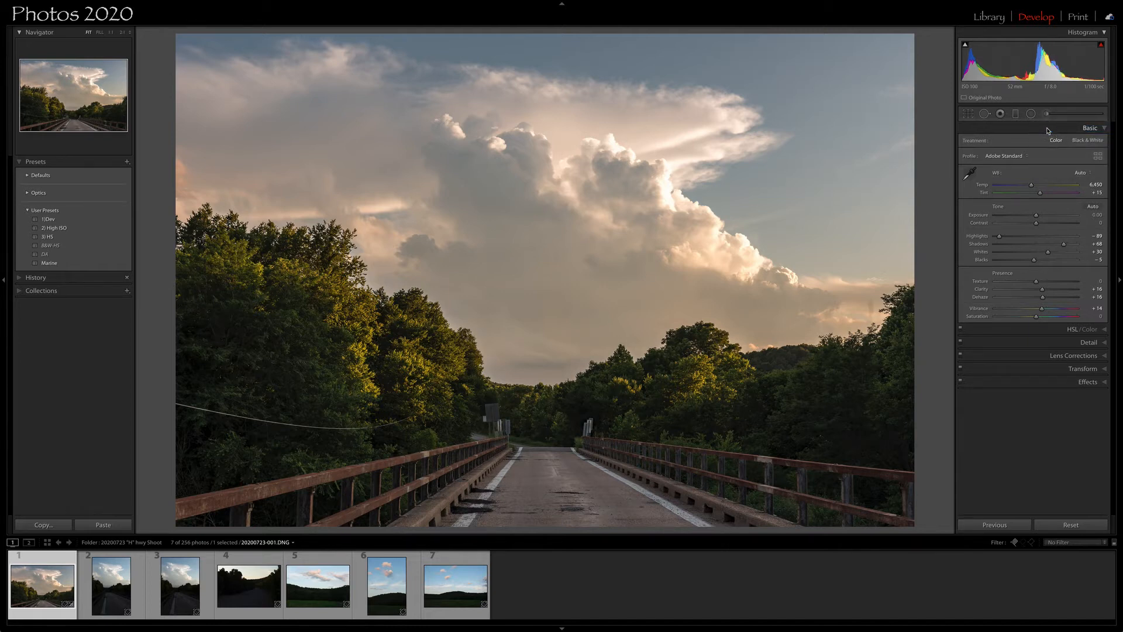
Set the photo's white balance to Temp 5,837 and Tint +10
{"action": "left_click_drag", "start_coordinate": [1032, 186], "coordinate": [1039, 197]}
{"action": "left_click_drag", "start_coordinate": [1037, 196], "coordinate": [1040, 196]}
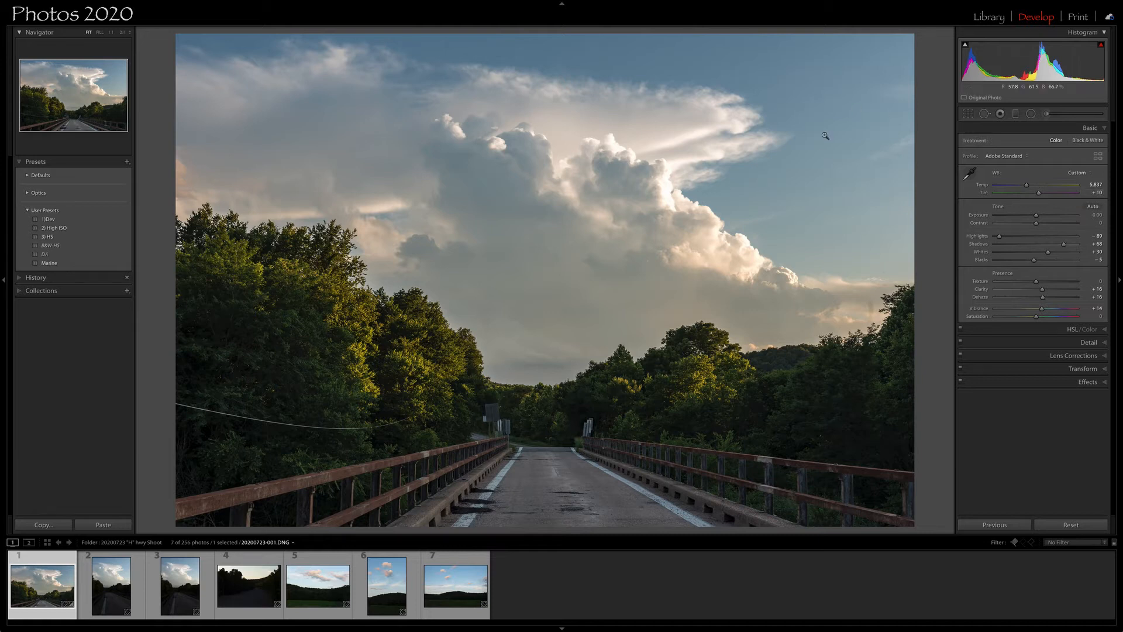
Adjust the sky colors in HSL with hue Aqua +3 and Blue +17, and Blue luminance -31
{"action": "left_click", "coordinate": [1079, 330]}
{"action": "left_click", "coordinate": [964, 167]}
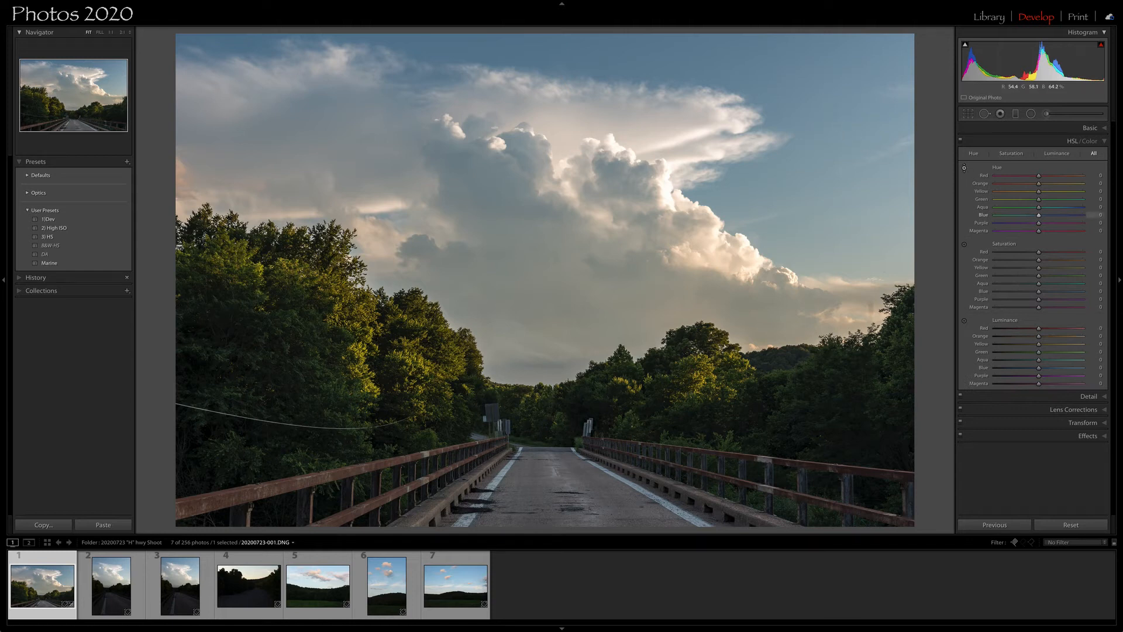
{"action": "left_click_drag", "start_coordinate": [842, 199], "coordinate": [843, 184]}
{"action": "mouse_move", "coordinate": [1039, 370]}
{"action": "left_mouse_down"}
{"action": "mouse_move", "coordinate": [983, 373]}
{"action": "mouse_move", "coordinate": [1080, 375]}
{"action": "mouse_move", "coordinate": [1025, 377]}
{"action": "left_mouse_up"}
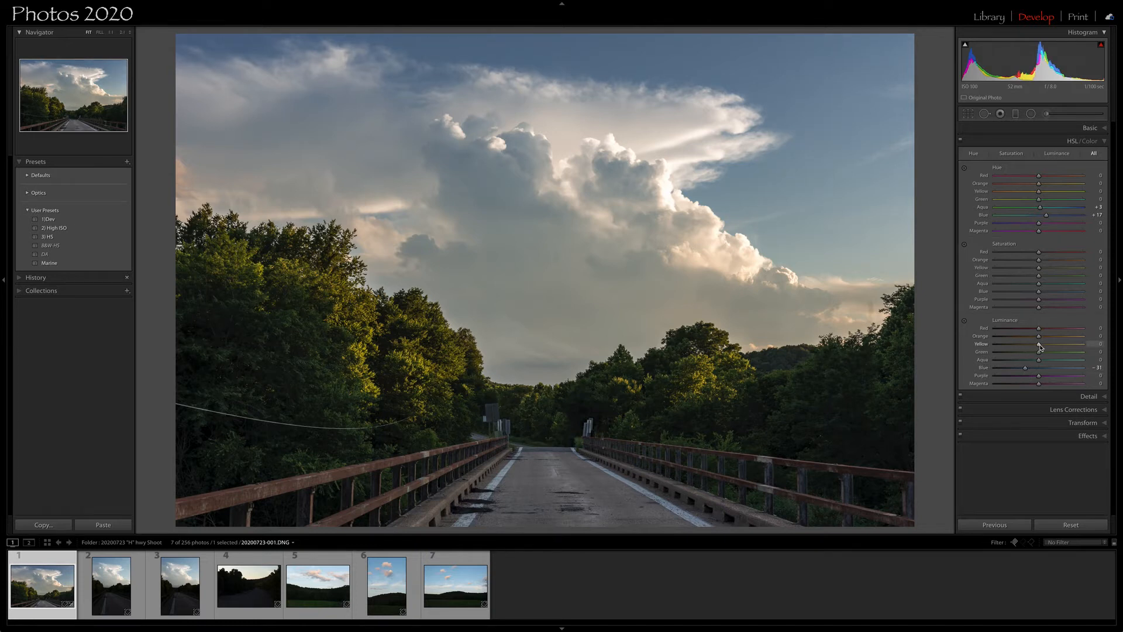
Set Yellow luminance to +24 and Yellow saturation to +16 for the foliage, and compare the photo with its before version
{"action": "left_click_drag", "start_coordinate": [1039, 344], "coordinate": [1050, 347]}
{"action": "mouse_move", "coordinate": [1040, 269]}
{"action": "left_mouse_down"}
{"action": "mouse_move", "coordinate": [1017, 268]}
{"action": "mouse_move", "coordinate": [1118, 272]}
{"action": "mouse_move", "coordinate": [1025, 274]}
{"action": "mouse_move", "coordinate": [1046, 272]}
{"action": "left_mouse_up"}
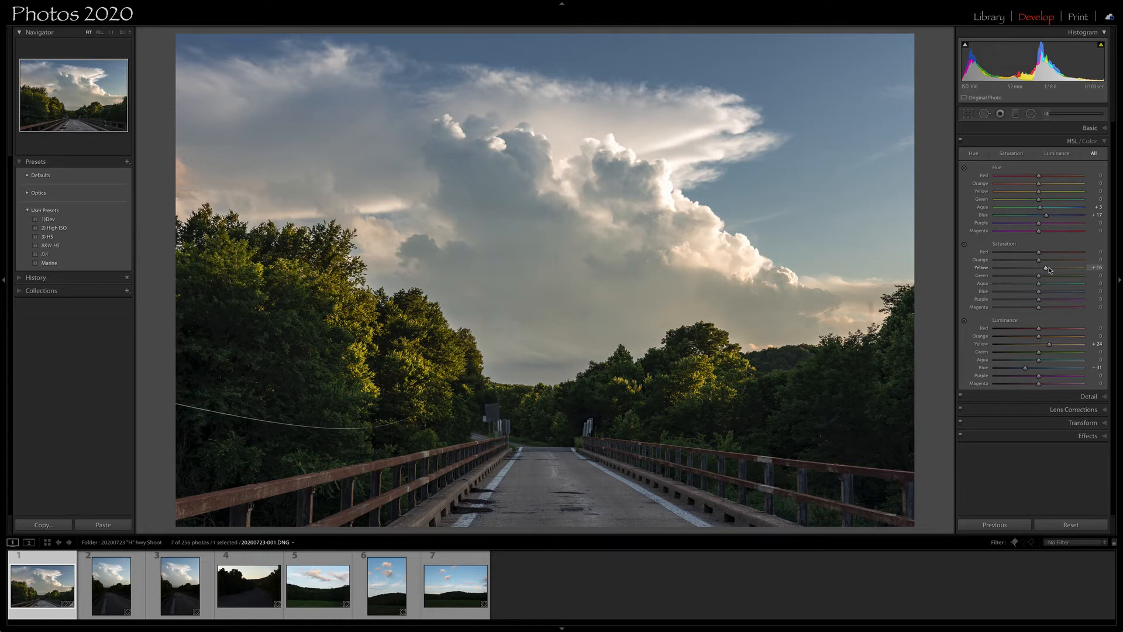
{"action": "key", "text": "backslash"}
{"action": "key", "text": "backslash"}
{"action": "key", "text": "backslash"}
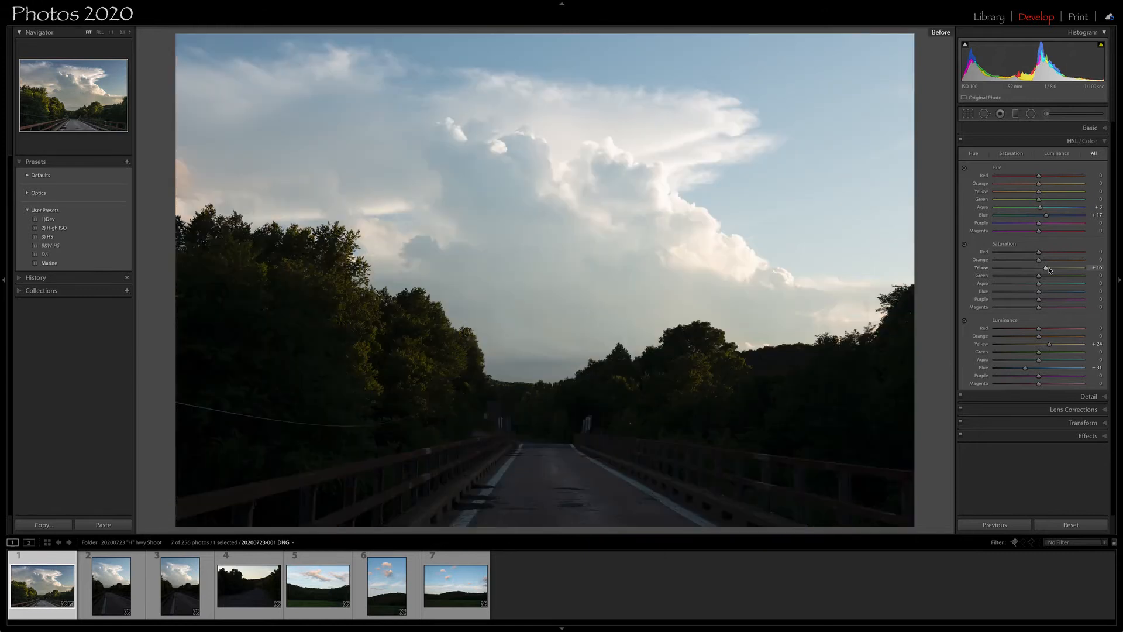
{"action": "key", "text": "backslash"}
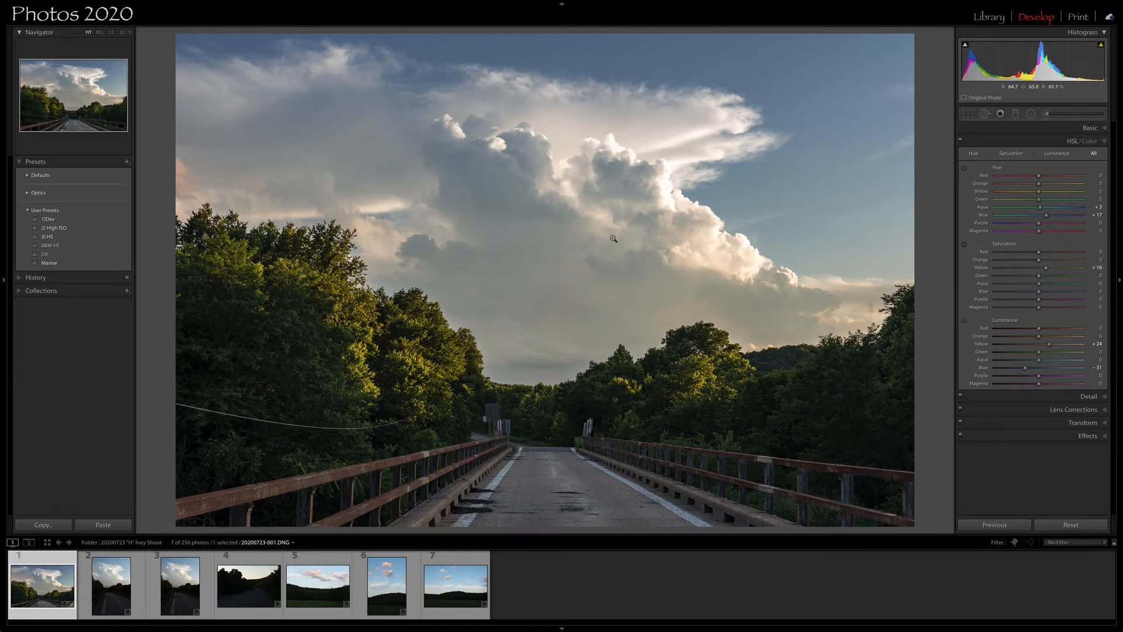
Add a graduated filter at the photo's upper edge so it covers the whole image, with a Luminance range mask
{"action": "left_click", "coordinate": [1016, 115]}
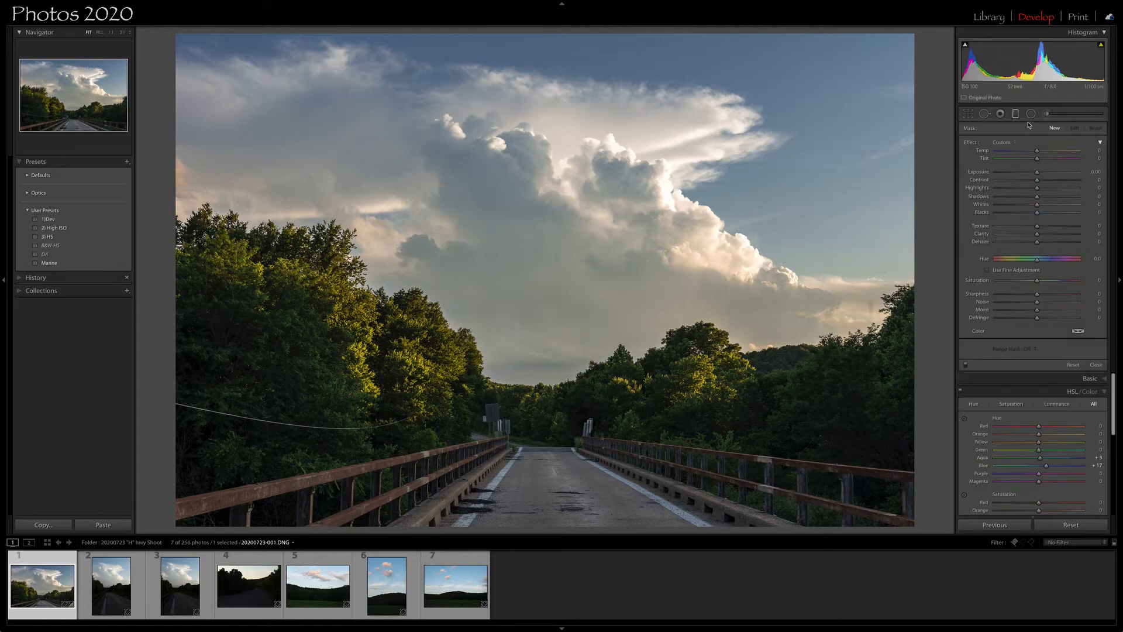
{"action": "left_click_drag", "start_coordinate": [573, 36], "coordinate": [573, 28]}
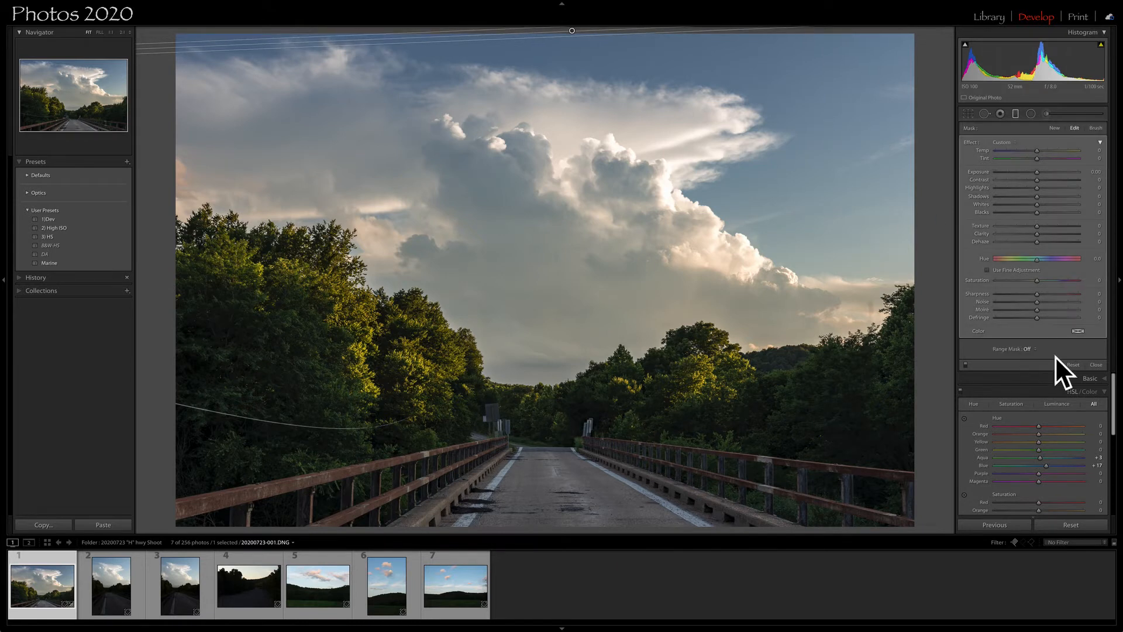
{"action": "left_click", "coordinate": [1033, 349]}
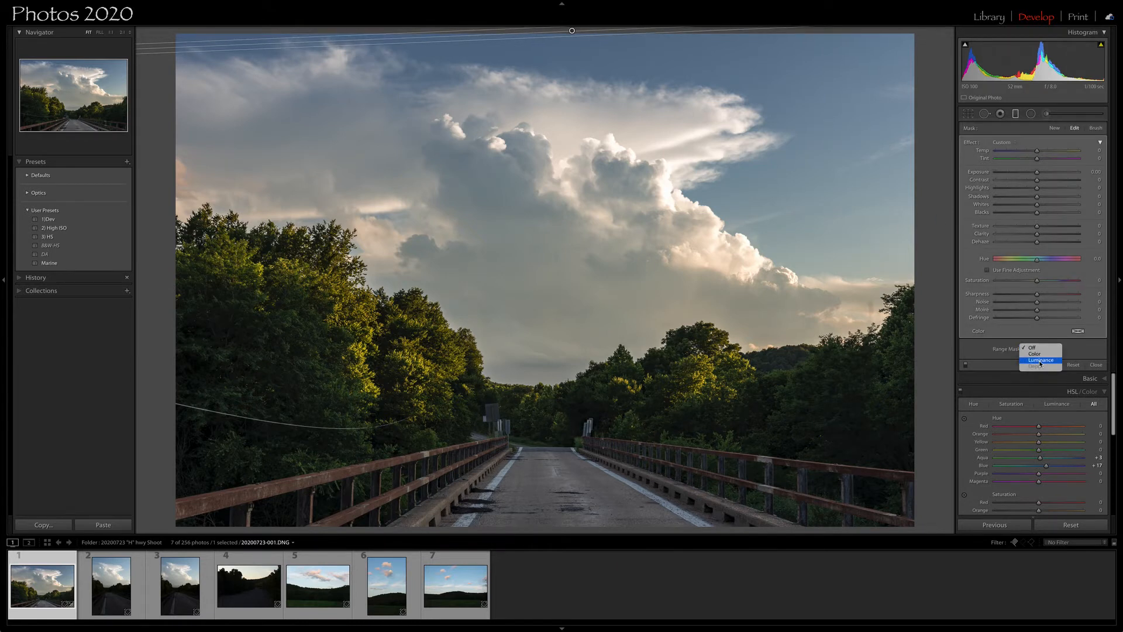
{"action": "left_click", "coordinate": [1040, 360]}
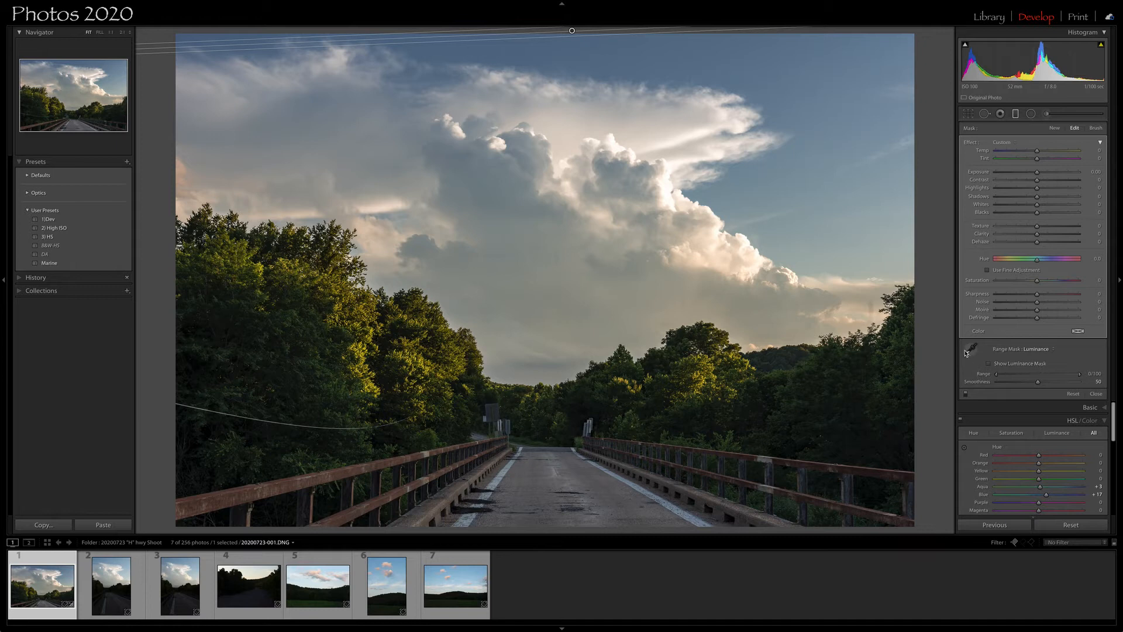
Sample the dark trees beside the bridge for the luminance range mask and display the mask overlay
{"action": "left_click", "coordinate": [967, 352]}
{"action": "left_click", "coordinate": [971, 349]}
{"action": "left_click", "coordinate": [989, 364]}
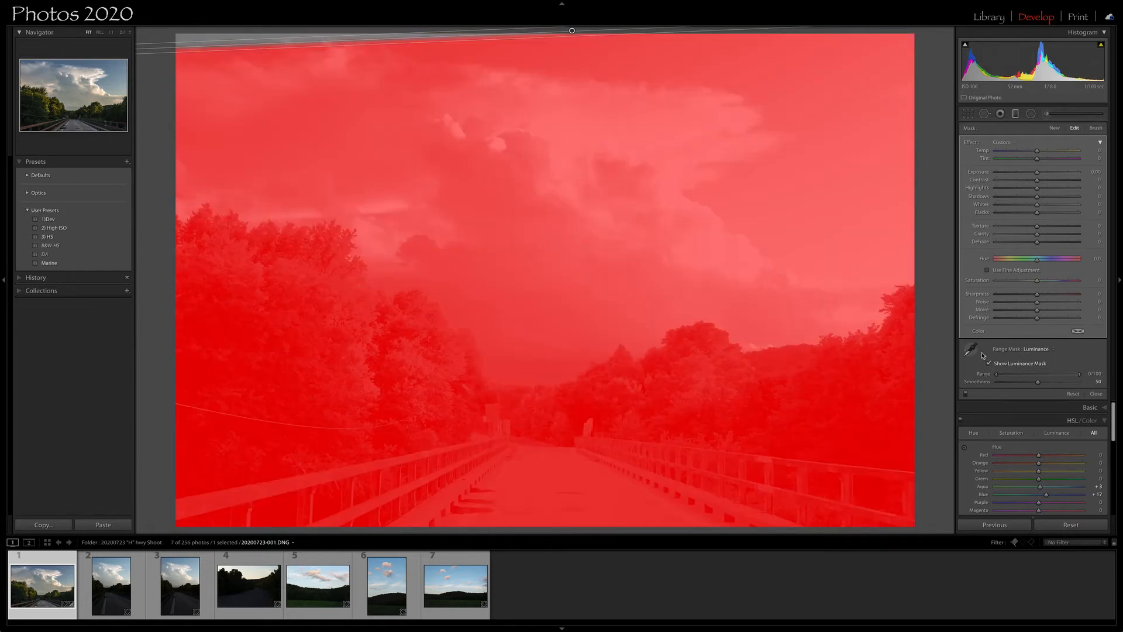
{"action": "left_click", "coordinate": [987, 363]}
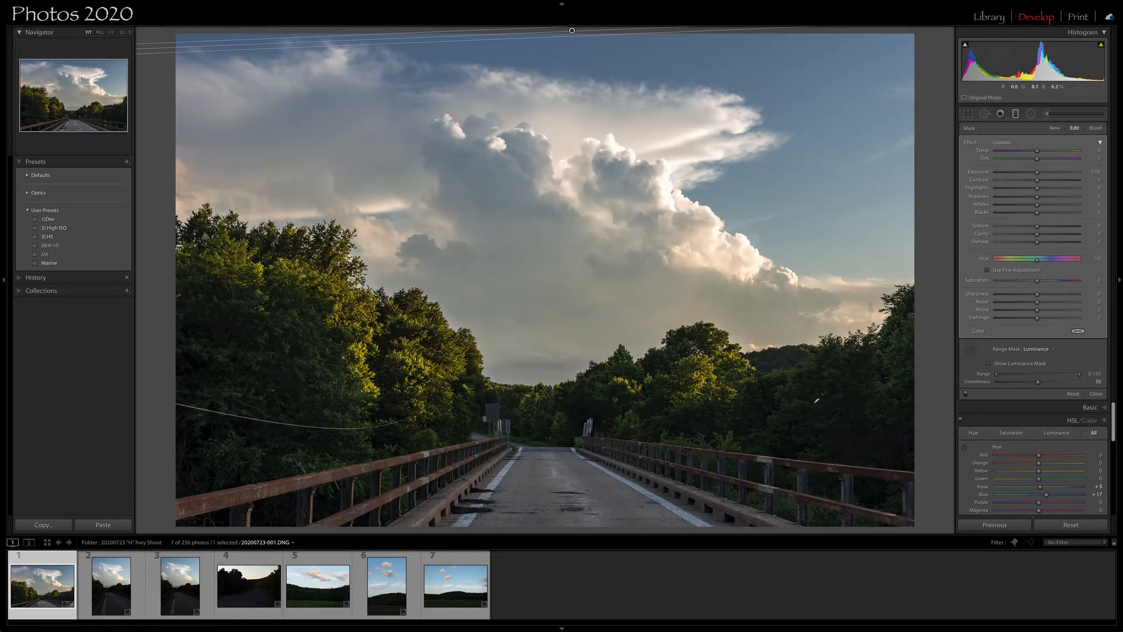
{"action": "left_click", "coordinate": [814, 403]}
{"action": "left_click", "coordinate": [988, 364]}
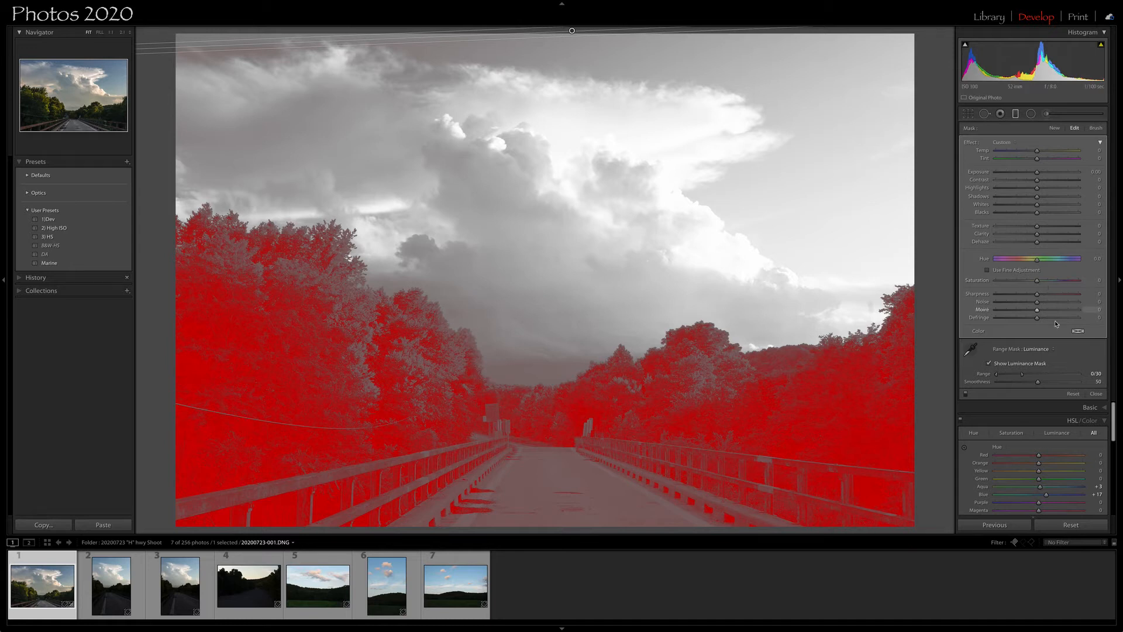
Refine the luminance mask to range 0/35 and smoothness 54, and hide the mask overlay
{"action": "left_click_drag", "start_coordinate": [1022, 375], "coordinate": [1048, 385]}
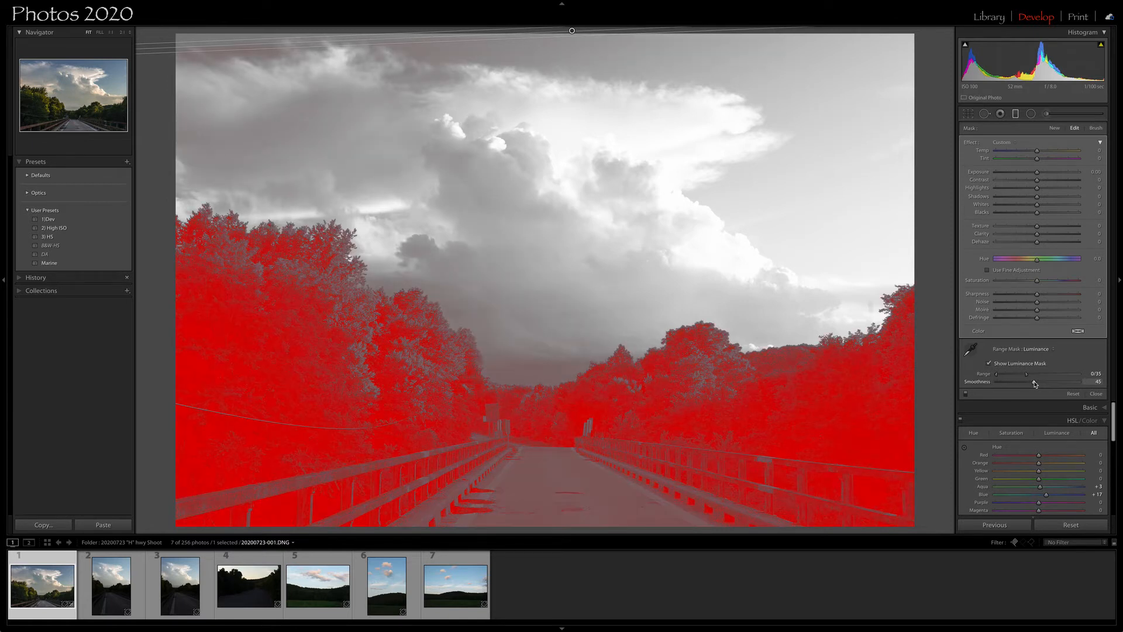
{"action": "left_click_drag", "start_coordinate": [1034, 383], "coordinate": [1040, 384]}
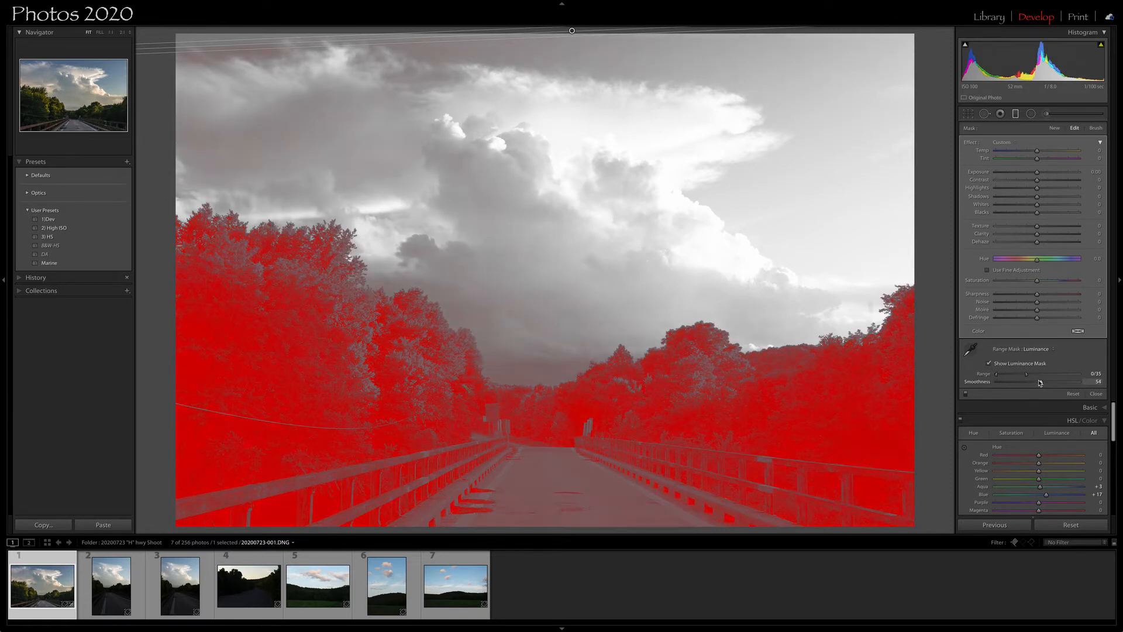
{"action": "left_click", "coordinate": [988, 364]}
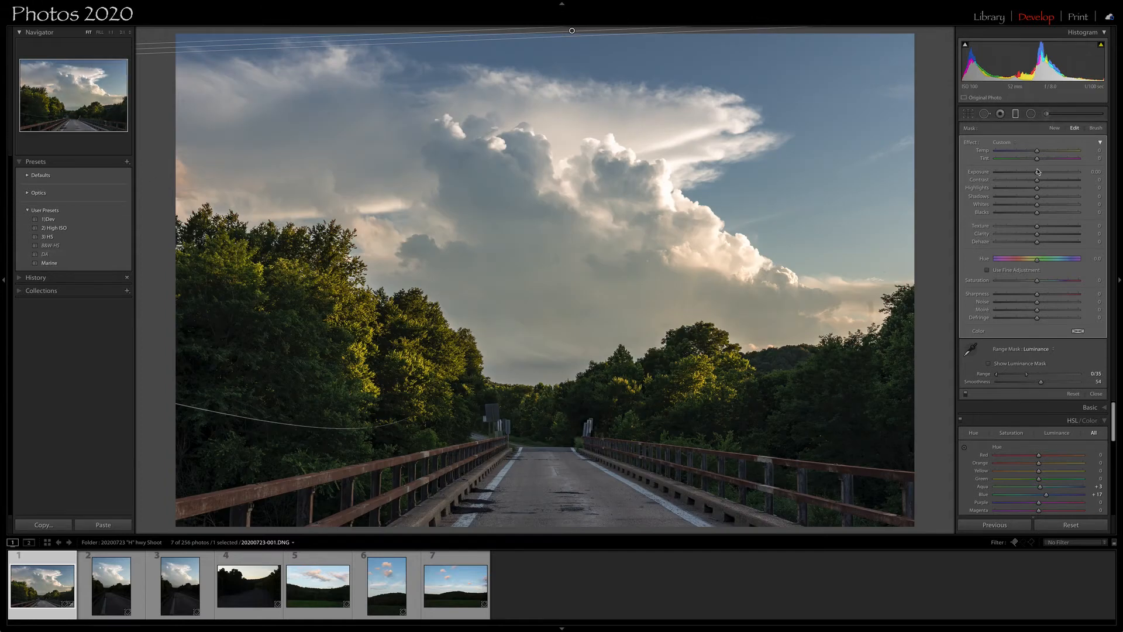
Brighten the masked dark areas with the graduated filter's Exposure at 0.30 and Shadows at 4
{"action": "left_click_drag", "start_coordinate": [1037, 174], "coordinate": [1072, 174]}
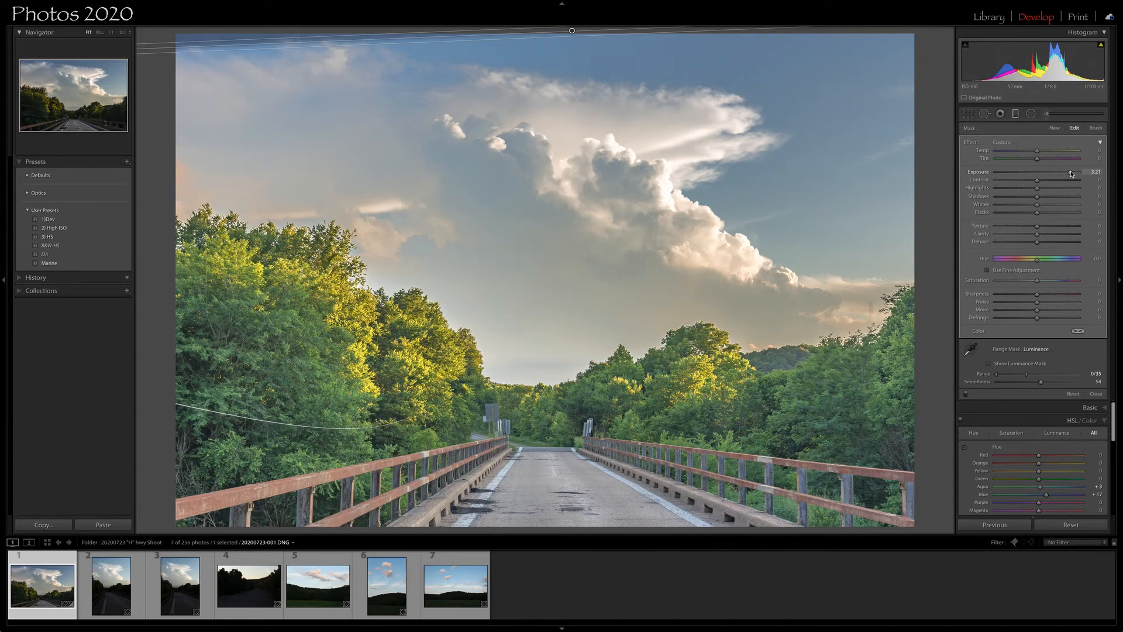
{"action": "left_click_drag", "start_coordinate": [1072, 174], "coordinate": [1041, 173]}
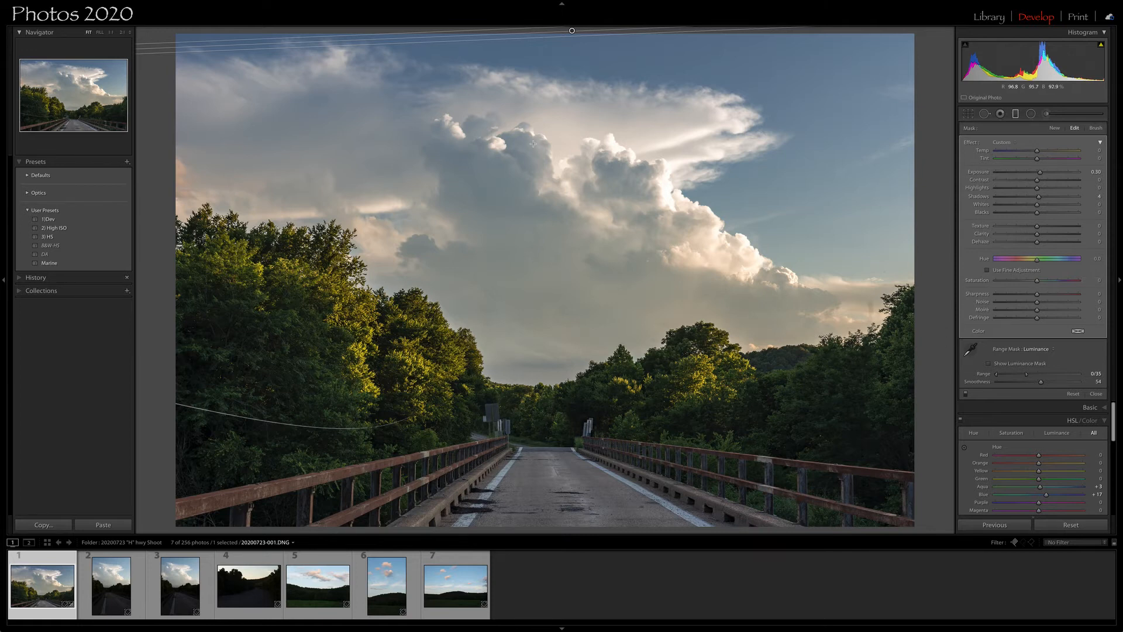
Draw an inverted radial filter with feather 46 over the lower middle of the cloud and treetops
{"action": "left_click", "coordinate": [1030, 114]}
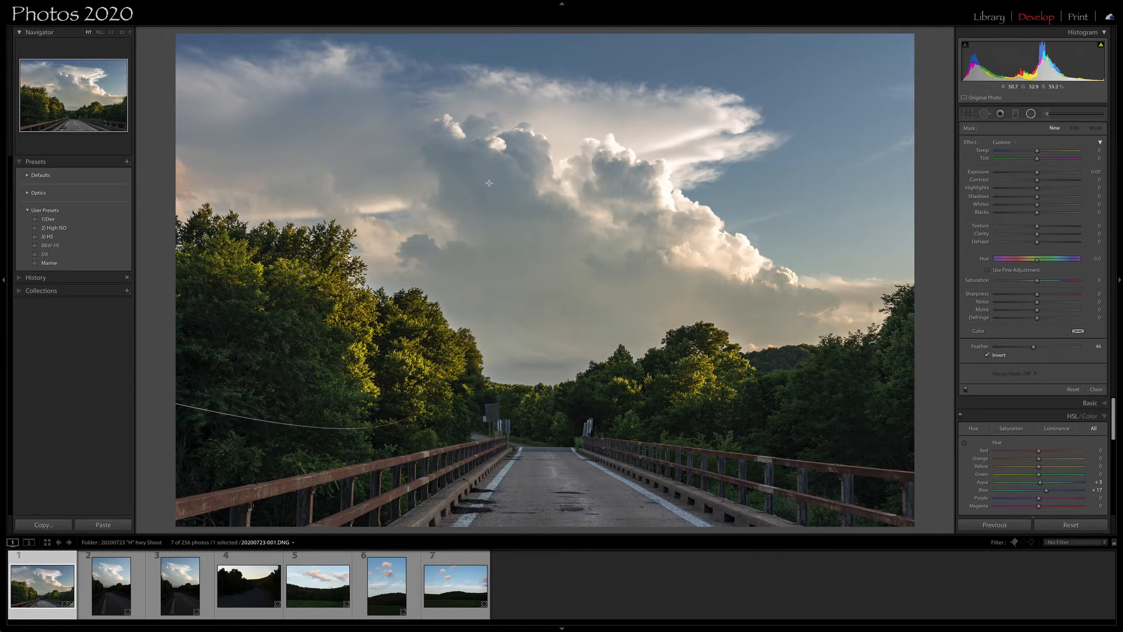
{"action": "left_click_drag", "start_coordinate": [493, 179], "coordinate": [357, 243]}
{"action": "left_click_drag", "start_coordinate": [491, 302], "coordinate": [484, 367]}
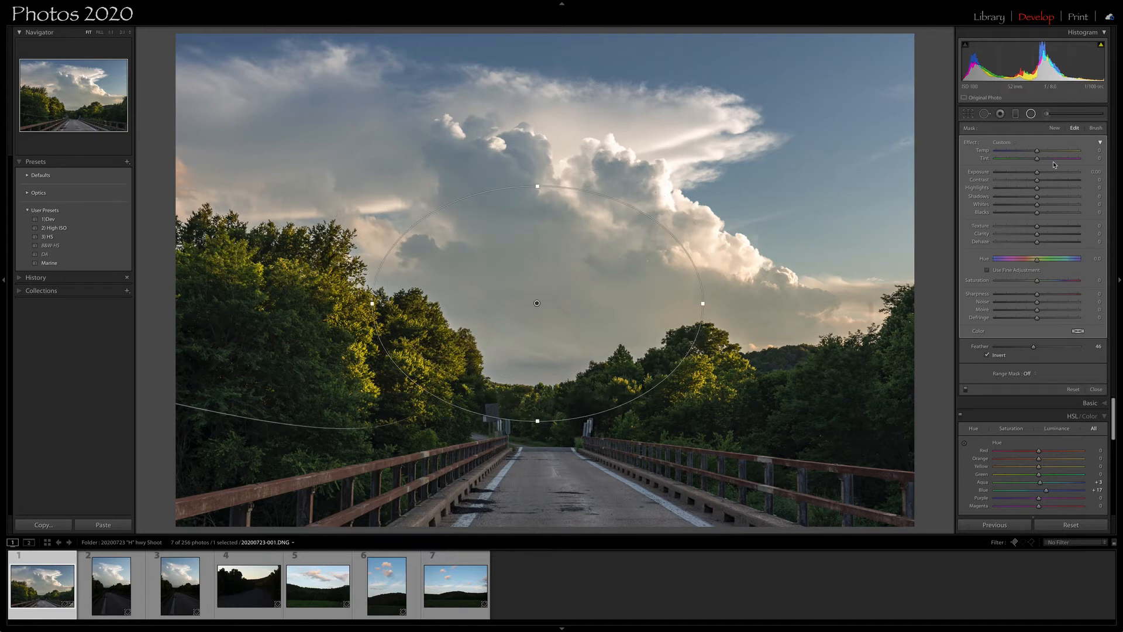
Set the radial filter's Exposure to -0.33, Contrast to 20 and Dehaze to 8, and move it slightly lower toward the road
{"action": "left_click_drag", "start_coordinate": [1037, 172], "coordinate": [1034, 174]}
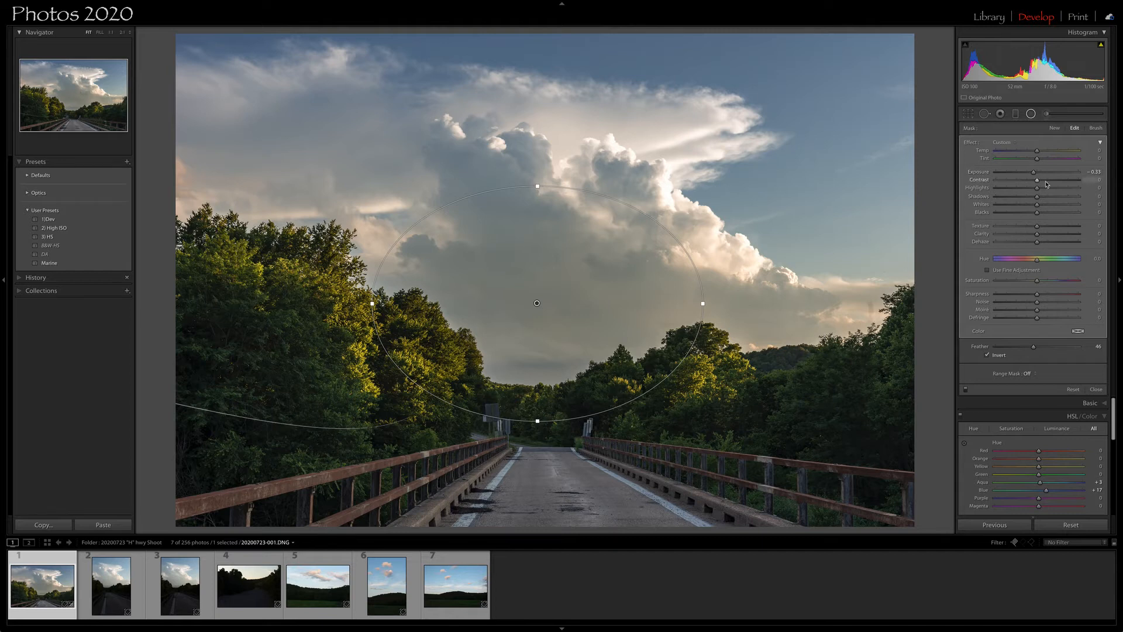
{"action": "left_click_drag", "start_coordinate": [1037, 179], "coordinate": [1046, 183]}
{"action": "left_click_drag", "start_coordinate": [1039, 244], "coordinate": [1042, 245]}
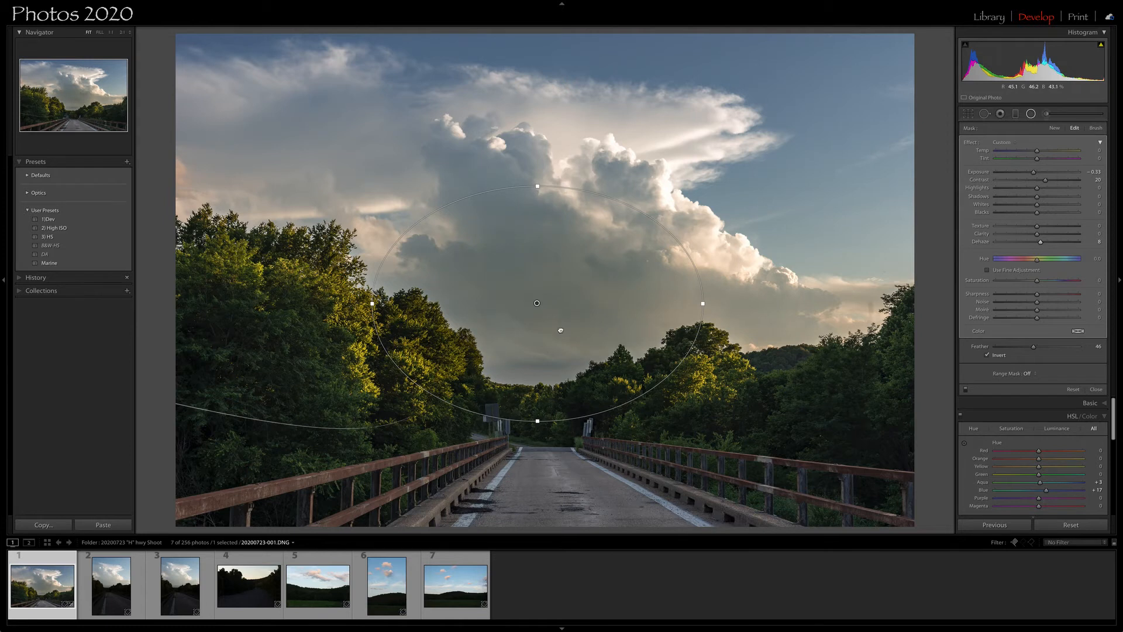
{"action": "left_click_drag", "start_coordinate": [560, 330], "coordinate": [558, 347]}
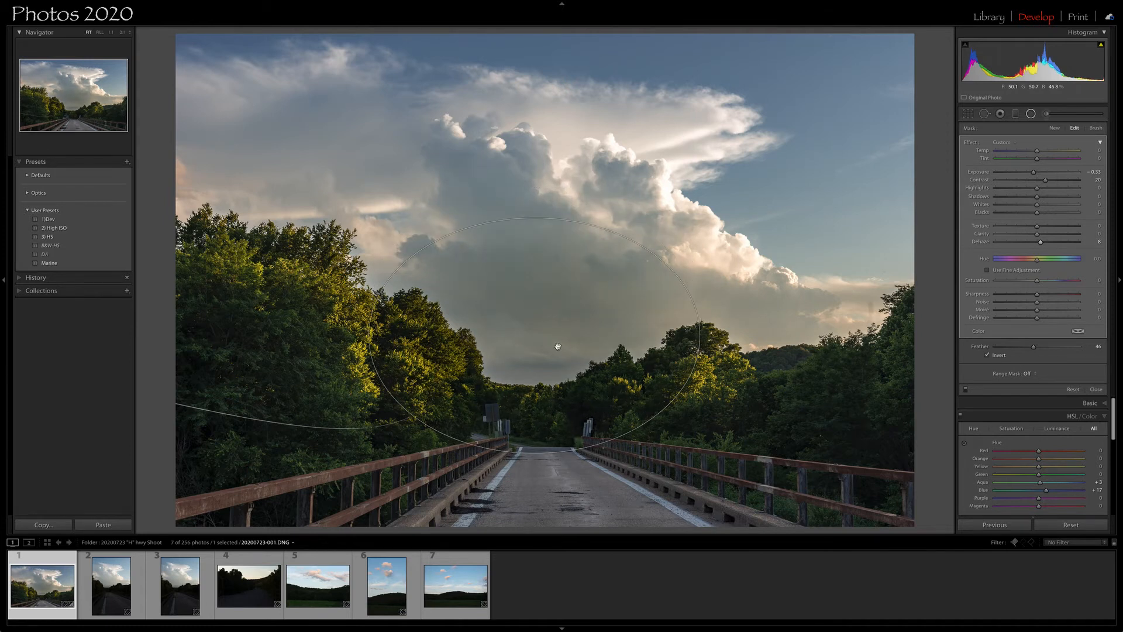
Make the cloud's radial filter slightly cooler in temperature and compare the bridge photo before and after all edits
{"action": "left_click", "coordinate": [1031, 115]}
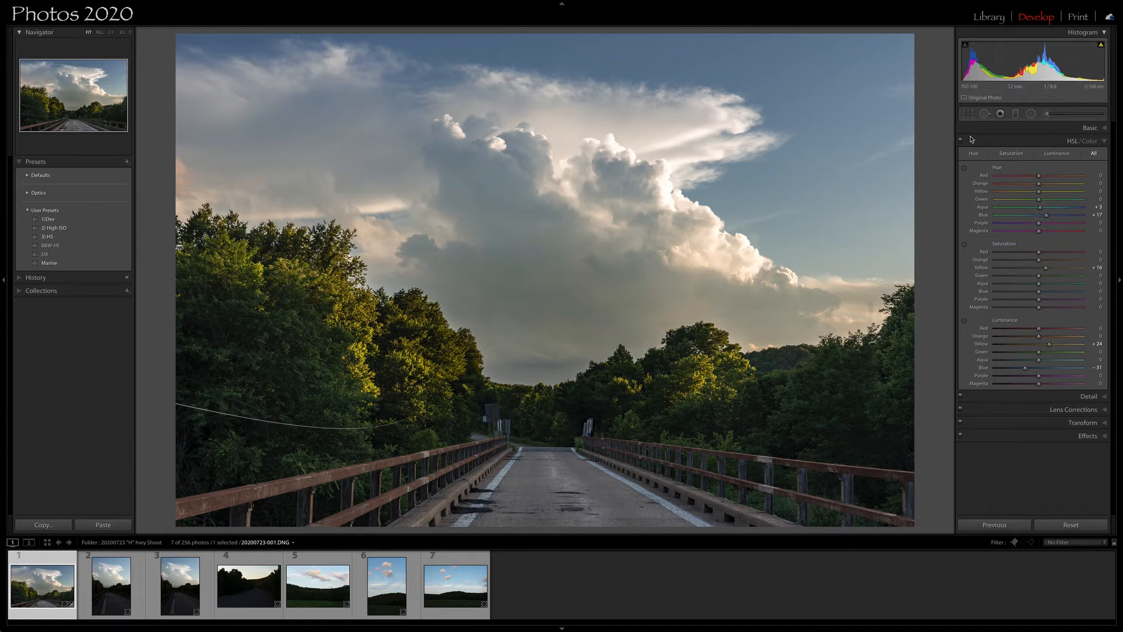
{"action": "left_click", "coordinate": [534, 335]}
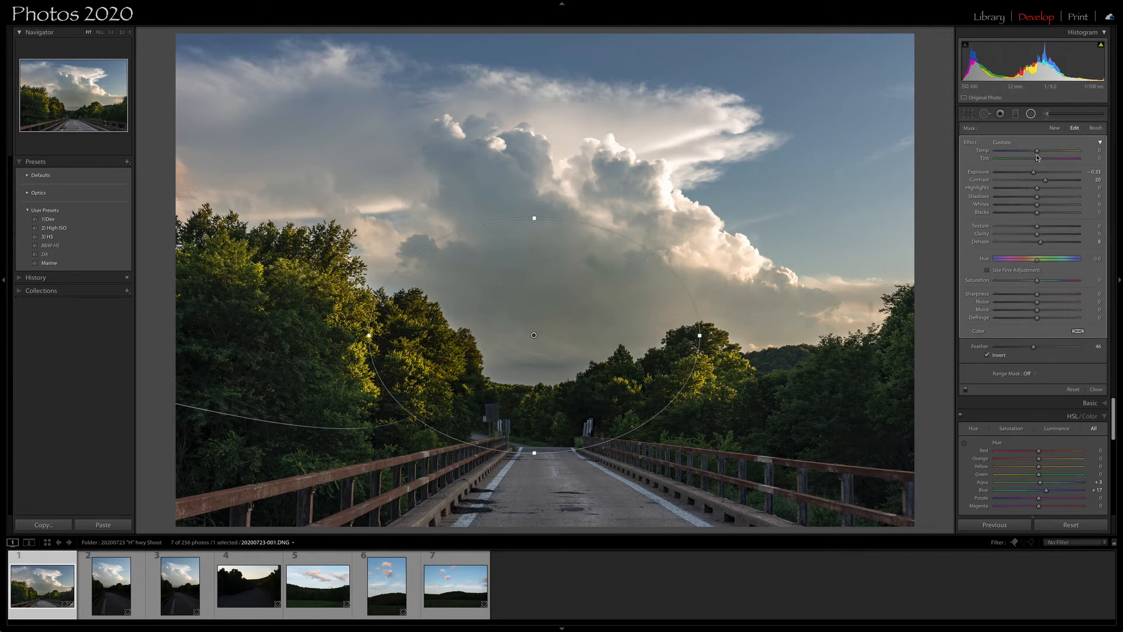
{"action": "left_click_drag", "start_coordinate": [1037, 151], "coordinate": [1034, 153]}
{"action": "left_click", "coordinate": [1032, 114]}
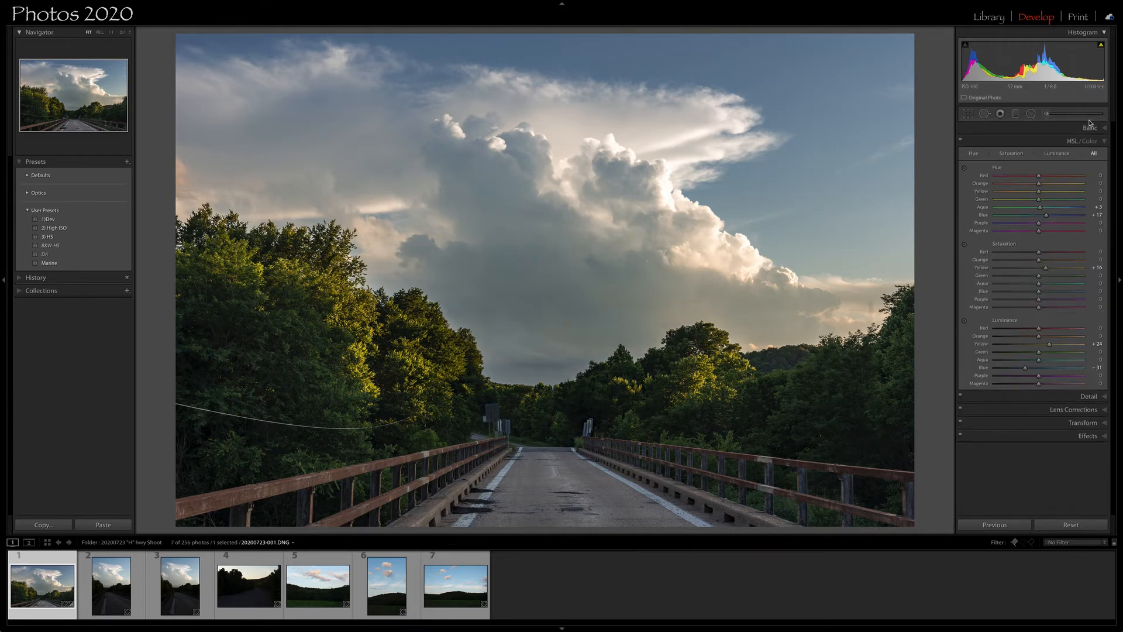
{"action": "key", "text": "backslash"}
{"action": "key", "text": "backslash"}
{"action": "key", "text": "backslash"}
{"action": "key", "text": "backslash"}
Add a slightly tilted graduated filter over the sky with a cooler temperature, Exposure -0.30 and Highlights -30
{"action": "key", "text": "m"}
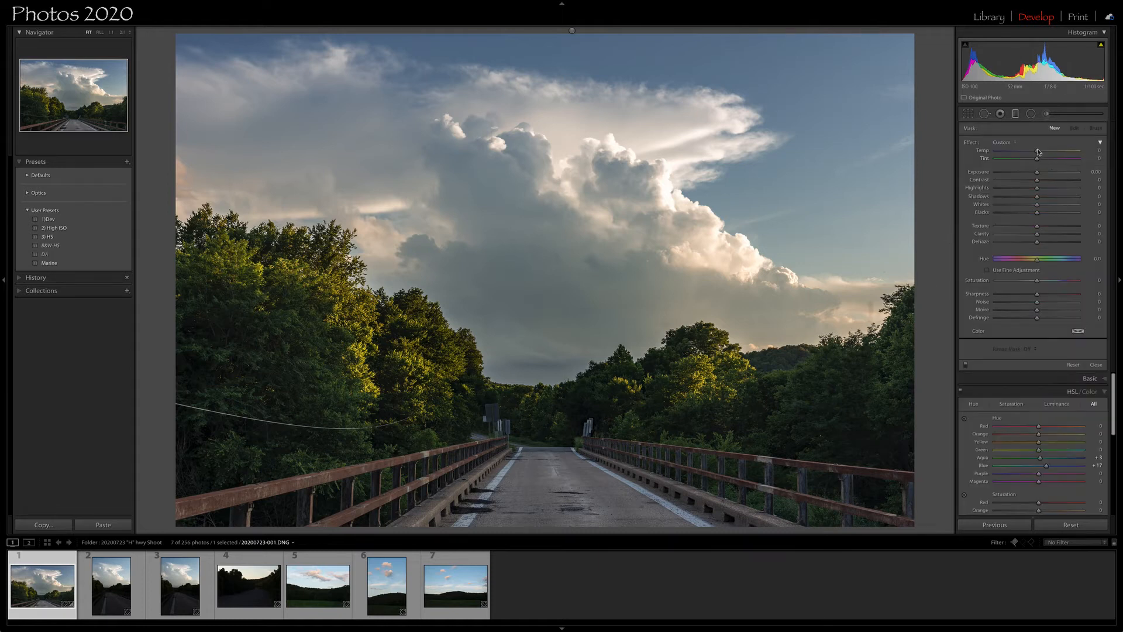
{"action": "left_click_drag", "start_coordinate": [1037, 152], "coordinate": [1034, 172]}
{"action": "left_click_drag", "start_coordinate": [606, 138], "coordinate": [597, 220]}
{"action": "left_click_drag", "start_coordinate": [608, 139], "coordinate": [611, 98]}
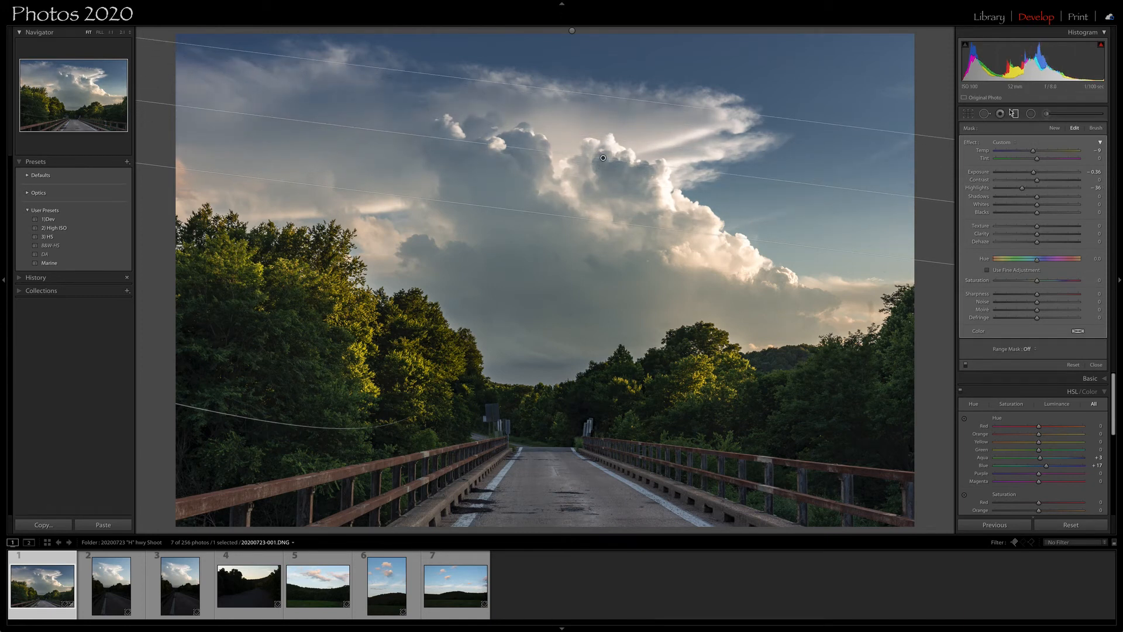
{"action": "left_click", "coordinate": [1015, 116]}
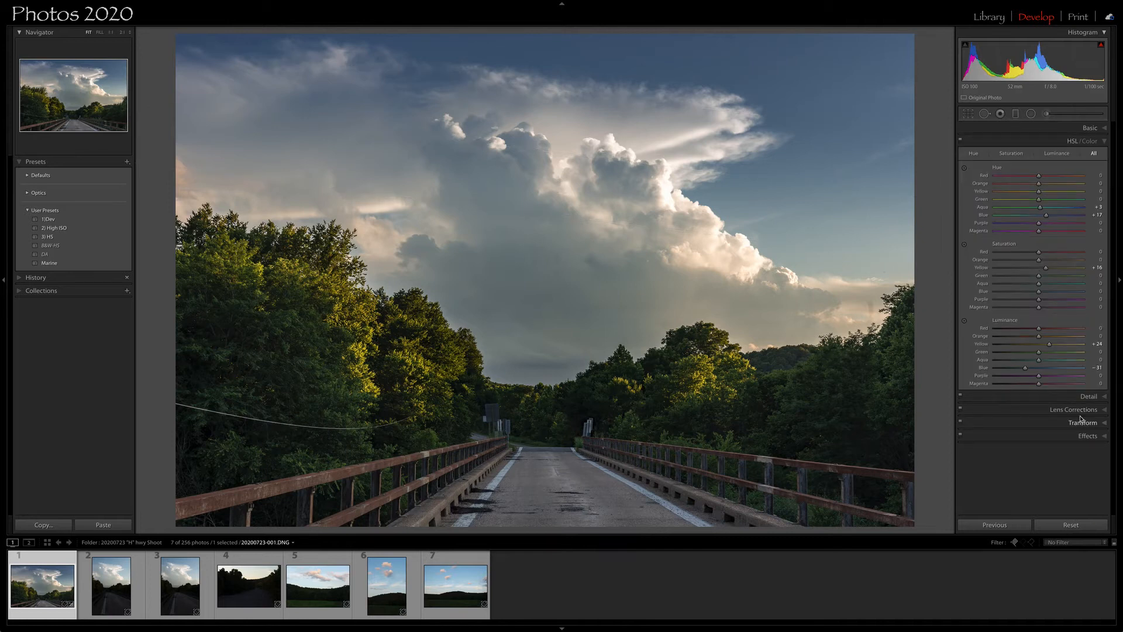
Add a post-crop vignette with Amount -9, Midpoint 14, Roundness -41 and Feather 77
{"action": "left_click", "coordinate": [1089, 436]}
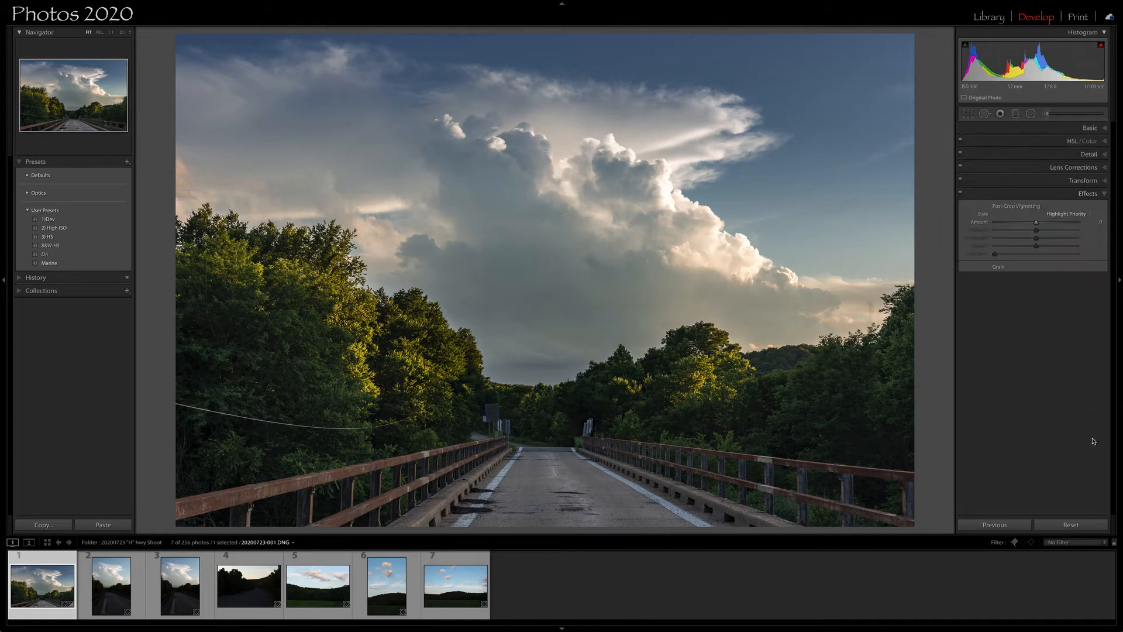
{"action": "left_click_drag", "start_coordinate": [1037, 225], "coordinate": [986, 253]}
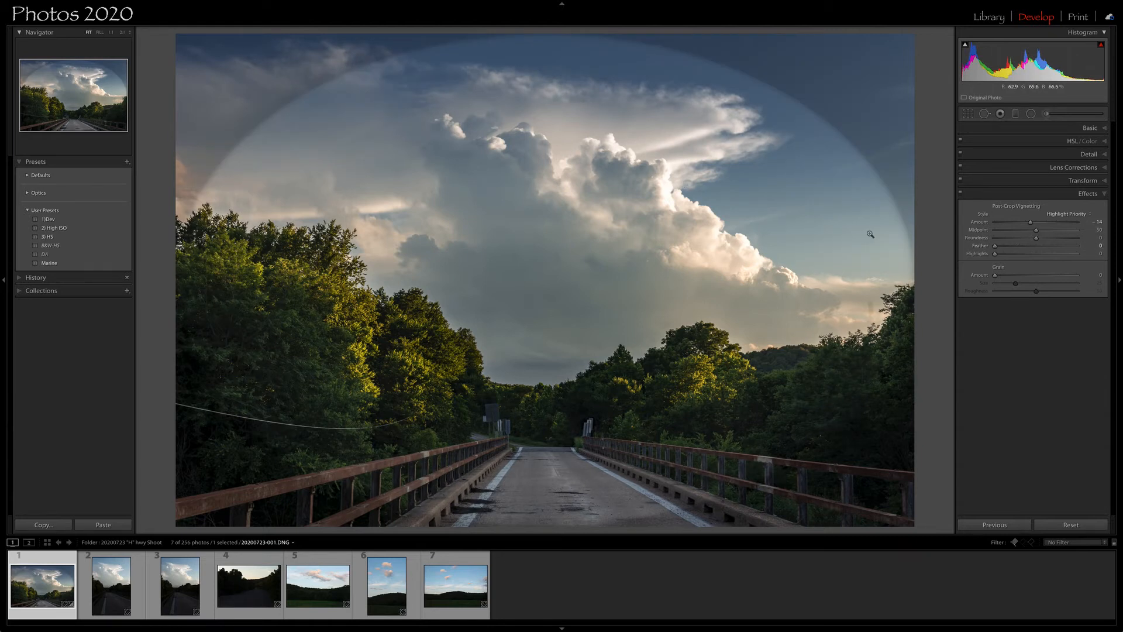
{"action": "mouse_move", "coordinate": [1036, 231]}
{"action": "left_mouse_down"}
{"action": "mouse_move", "coordinate": [1006, 235]}
{"action": "mouse_move", "coordinate": [1032, 240]}
{"action": "mouse_move", "coordinate": [1021, 242]}
{"action": "left_mouse_up"}
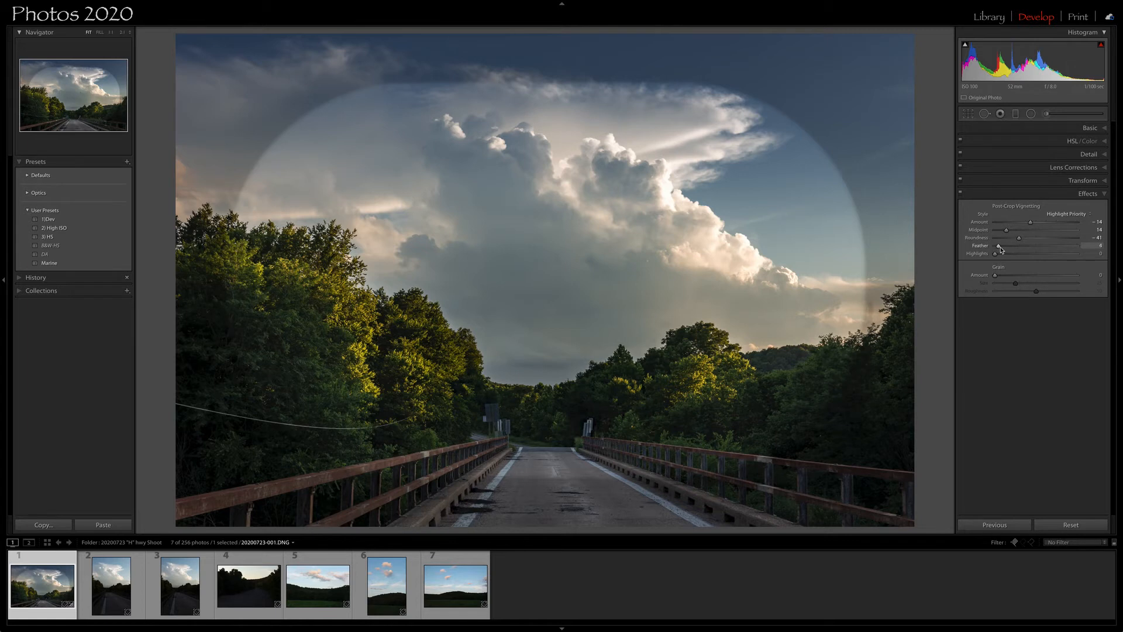
{"action": "left_click_drag", "start_coordinate": [996, 246], "coordinate": [1033, 224]}
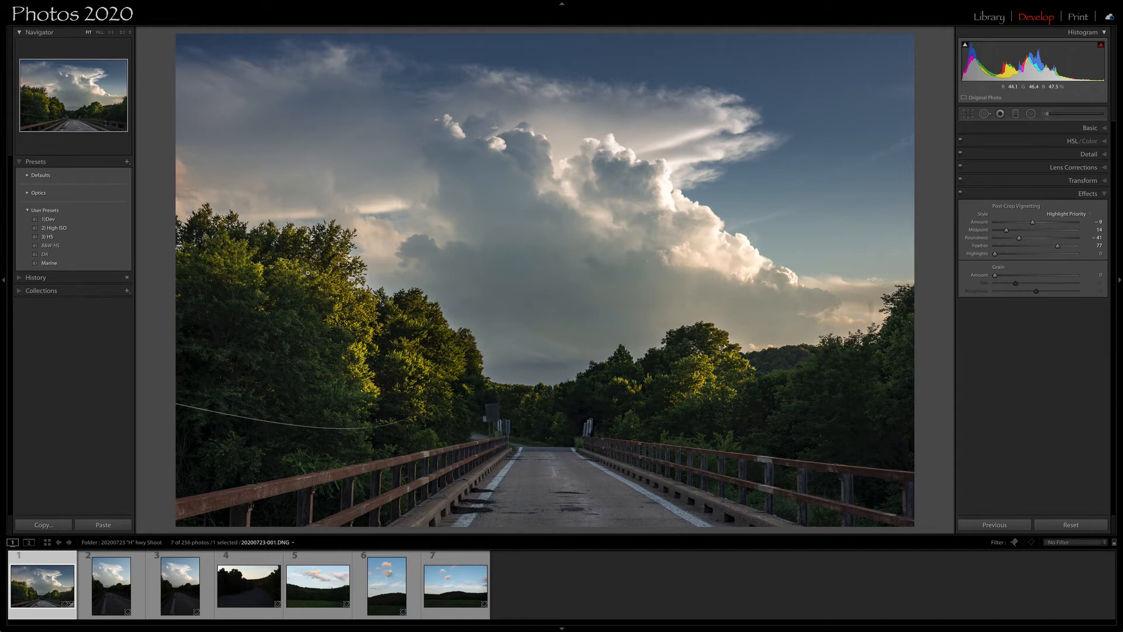
Apply the first bridge photo's settings to the second photo and raise its exposure
{"action": "left_click", "coordinate": [122, 591]}
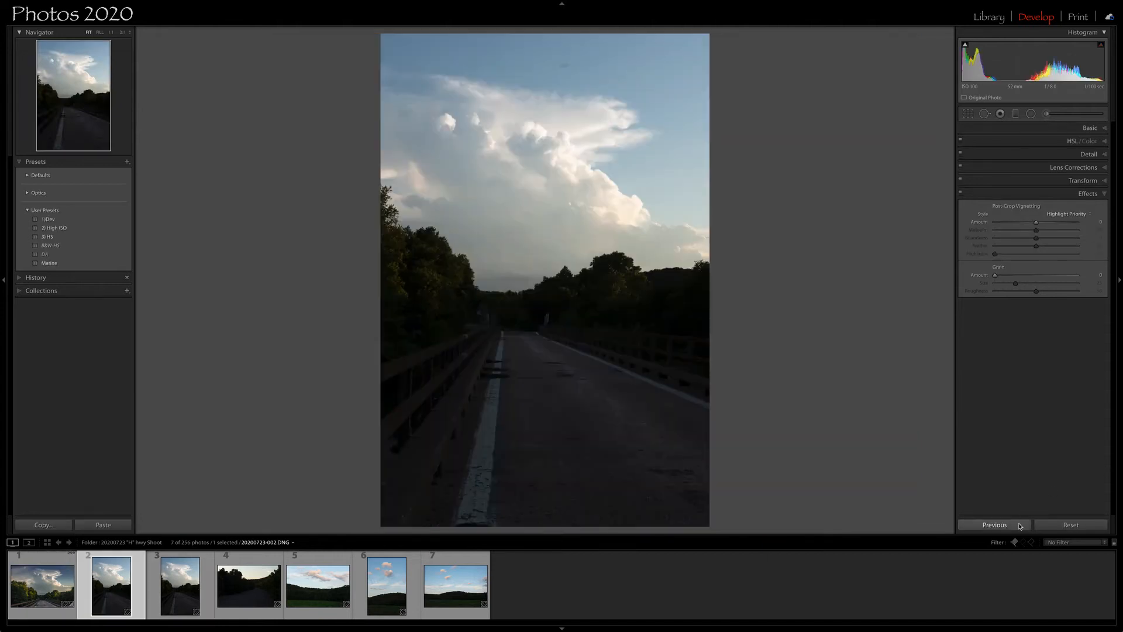
{"action": "left_click", "coordinate": [1019, 525]}
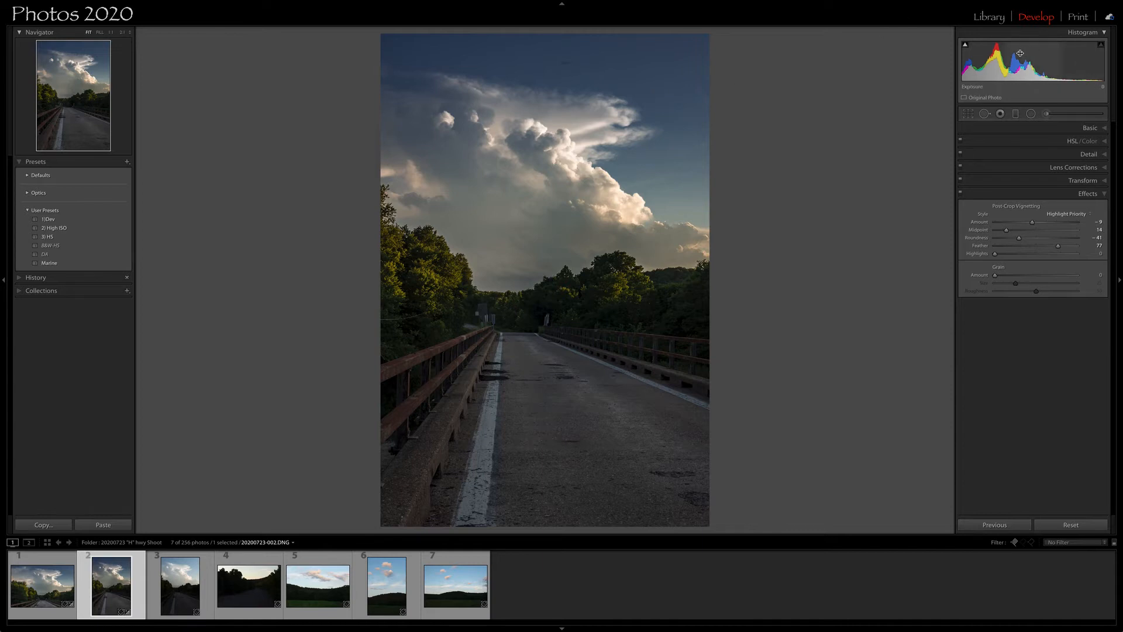
{"action": "left_click_drag", "start_coordinate": [1019, 54], "coordinate": [1035, 54]}
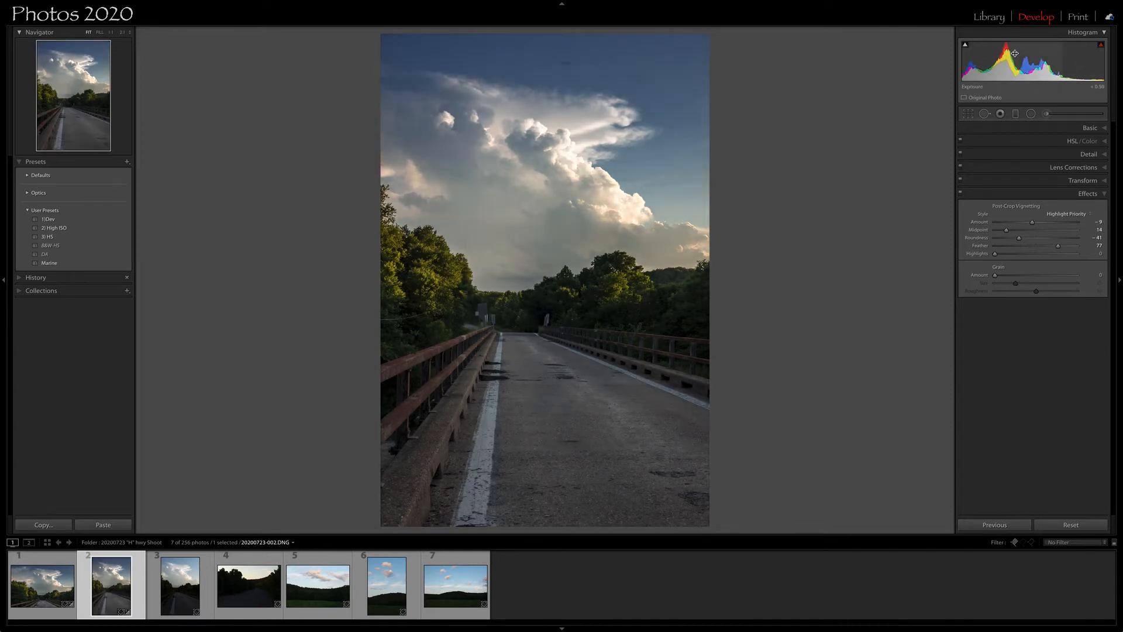
Straighten the second photo to an angle of about -0.84 and accept the crop
{"action": "key", "text": "r"}
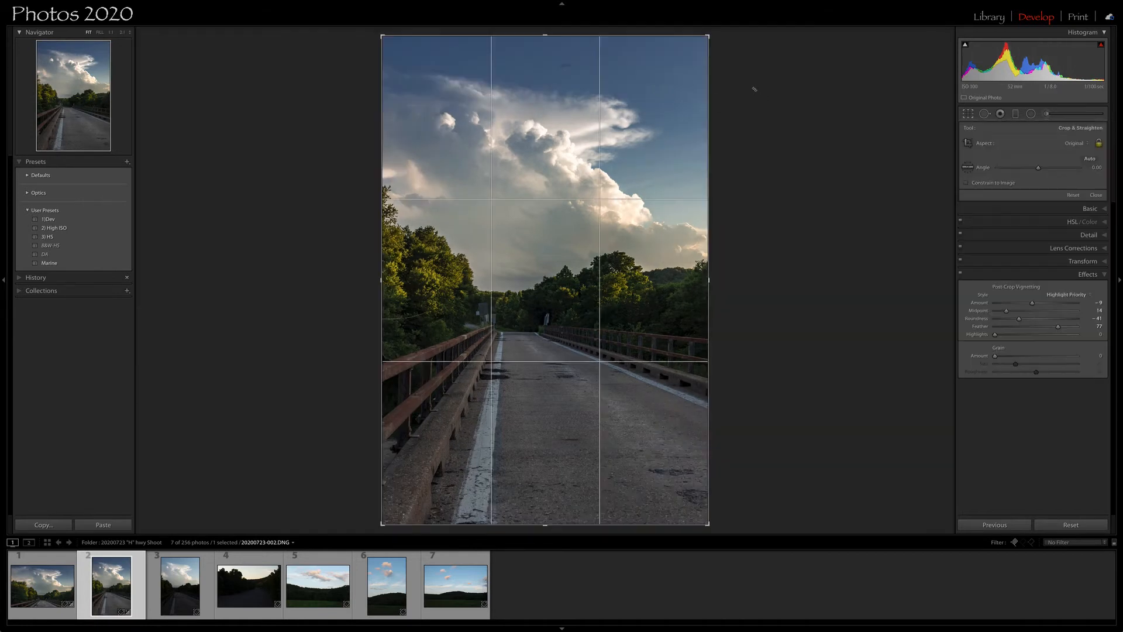
{"action": "left_click_drag", "start_coordinate": [754, 88], "coordinate": [754, 86]}
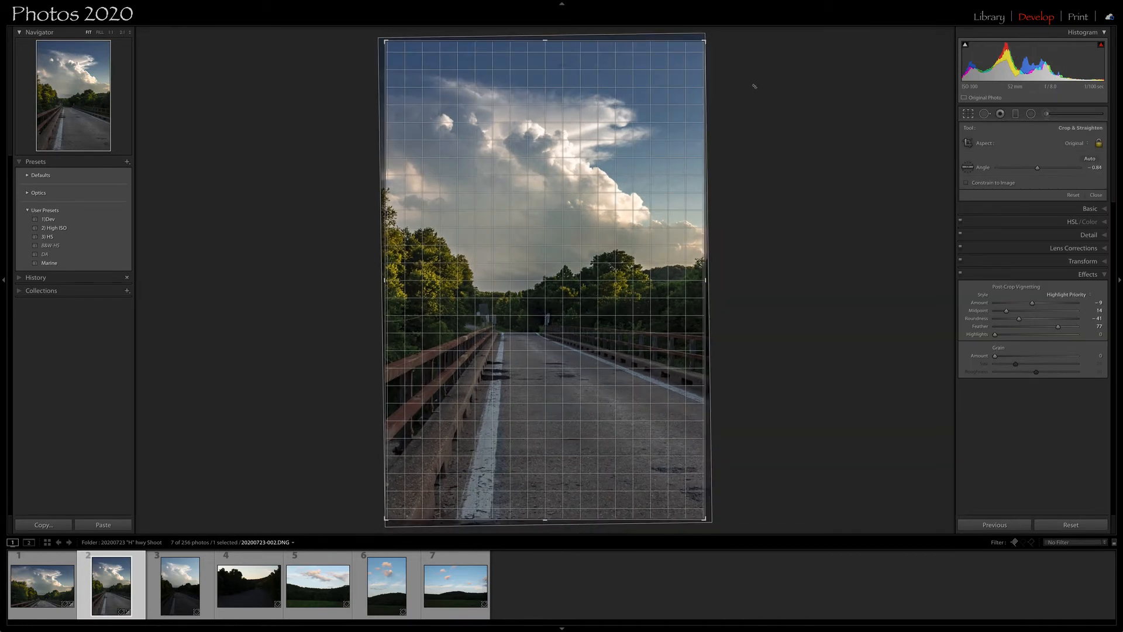
{"action": "key", "text": "r"}
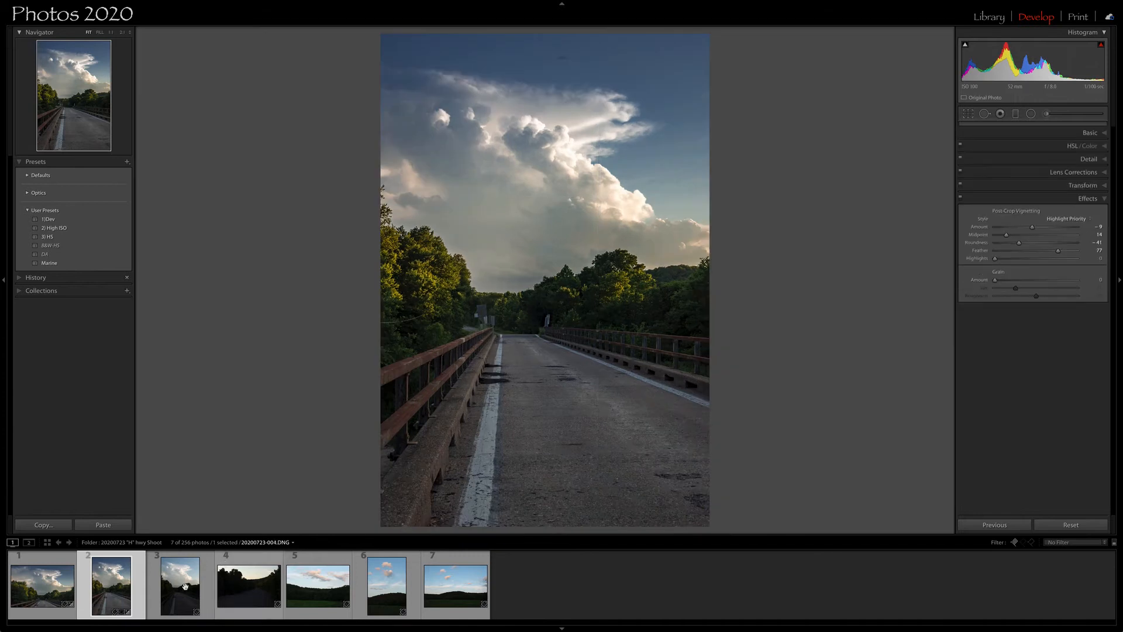
Apply the previous photo's settings to the third photo, check its sky at close range and straighten it to an angle of 0.05
{"action": "left_click", "coordinate": [181, 595]}
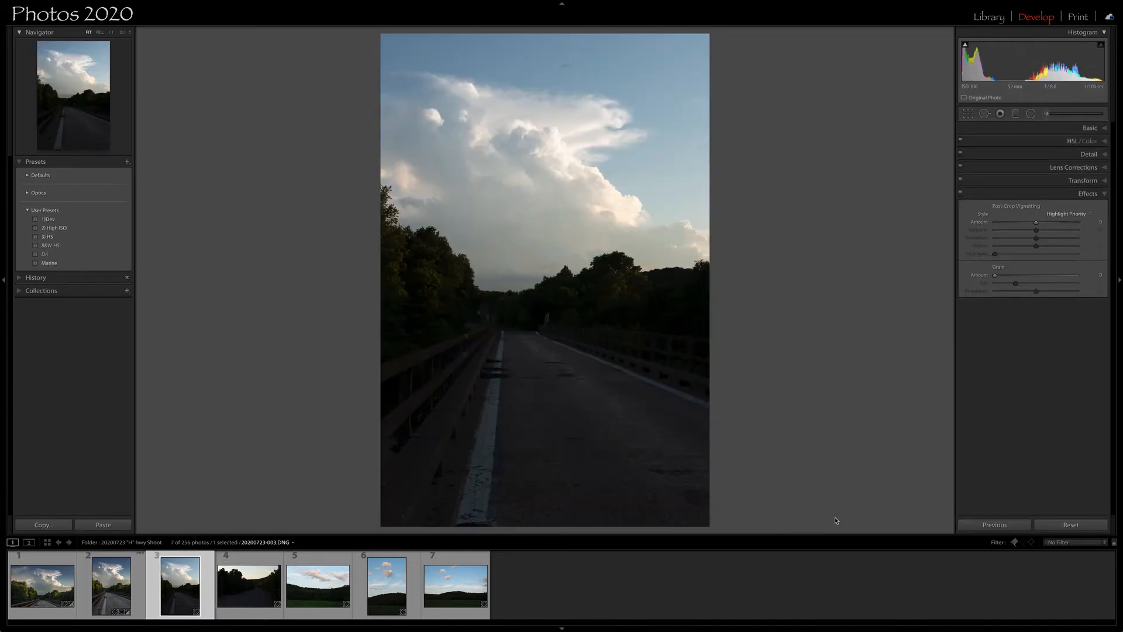
{"action": "left_click", "coordinate": [1004, 526]}
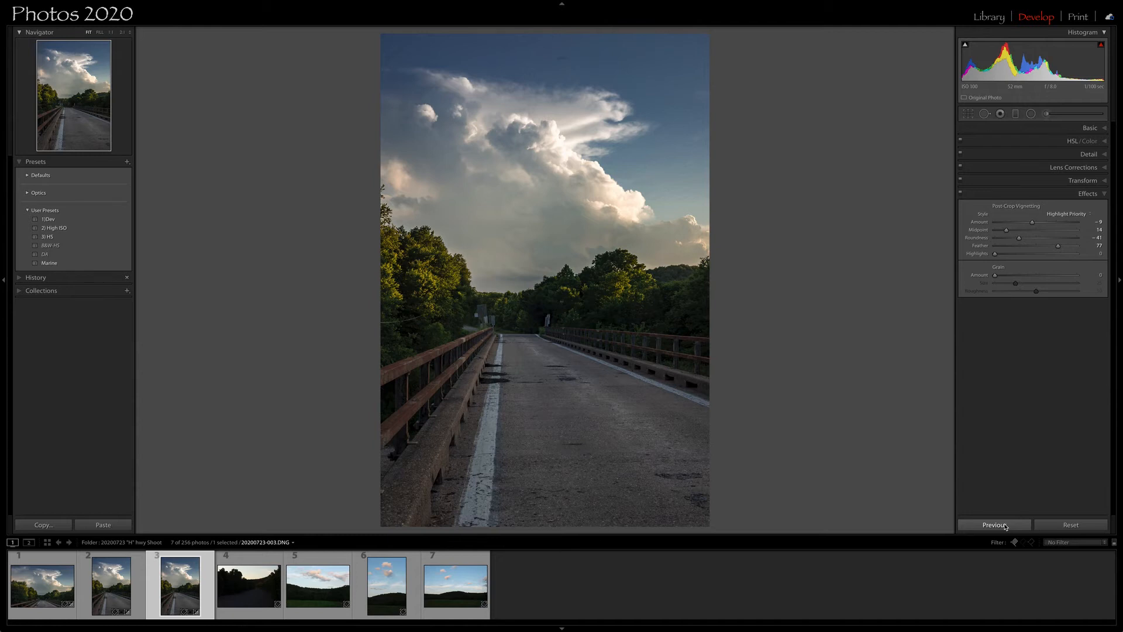
{"action": "left_click", "coordinate": [477, 60]}
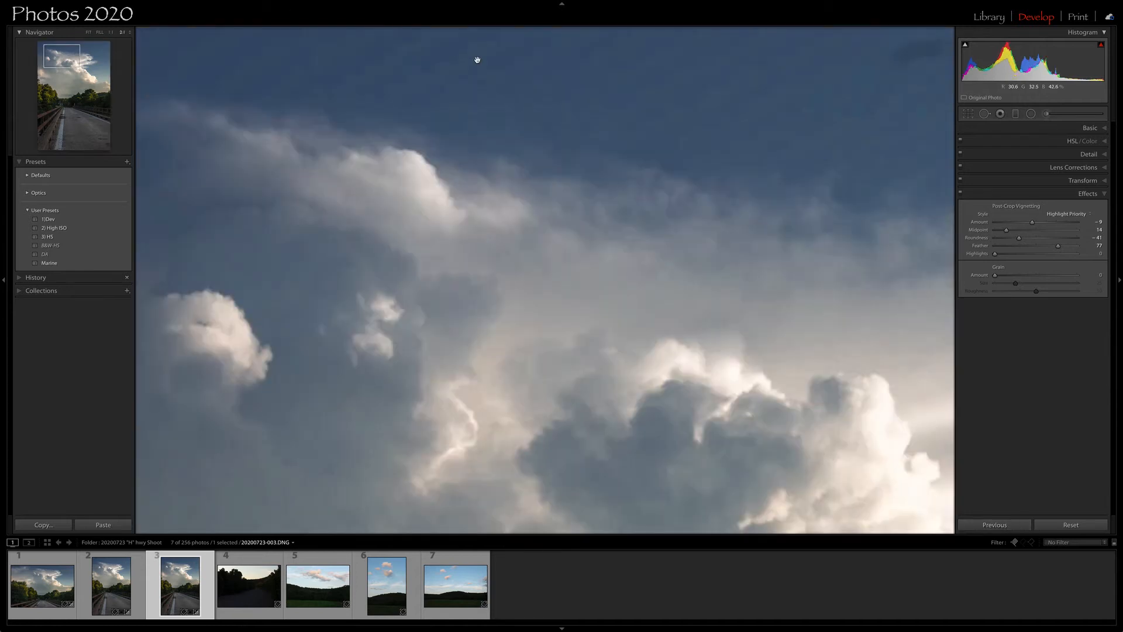
{"action": "left_click", "coordinate": [88, 33]}
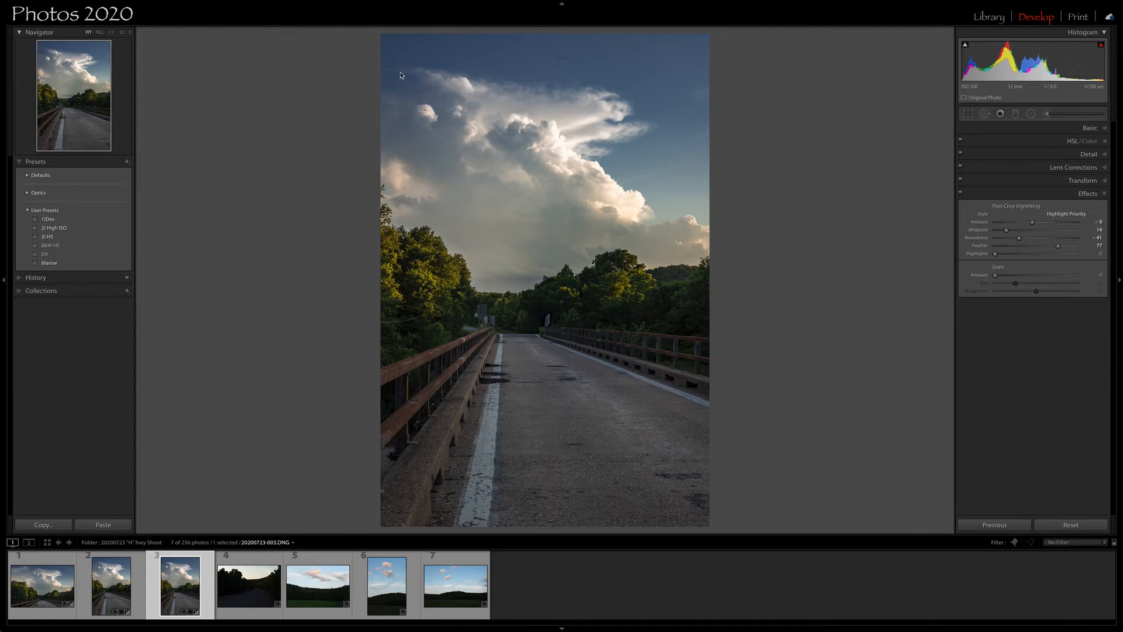
{"action": "key", "text": "r"}
{"action": "left_click_drag", "start_coordinate": [724, 53], "coordinate": [715, 49]}
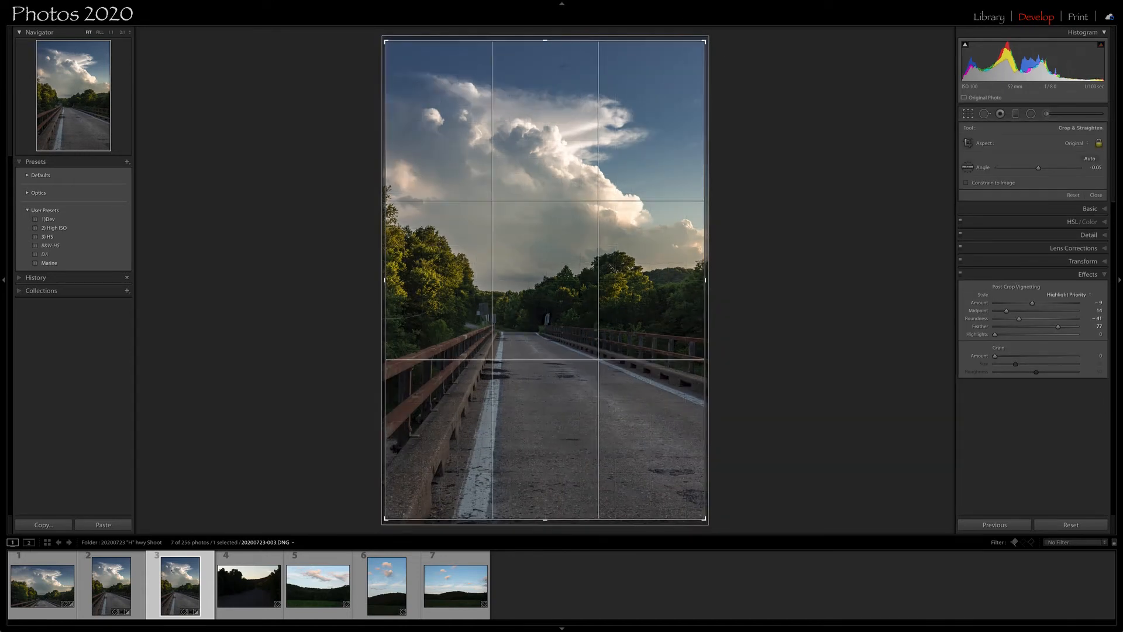
Apply the previous photo's settings to the fourth photo, raise its exposure and check the distant hillside at close range
{"action": "left_click", "coordinate": [228, 591]}
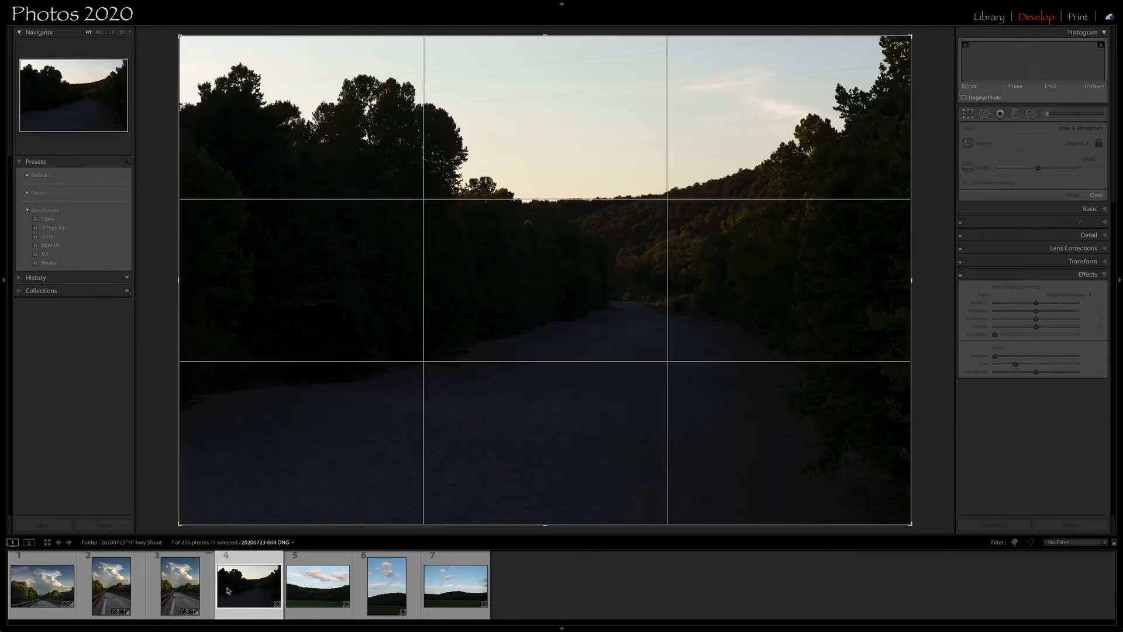
{"action": "left_click", "coordinate": [1001, 525]}
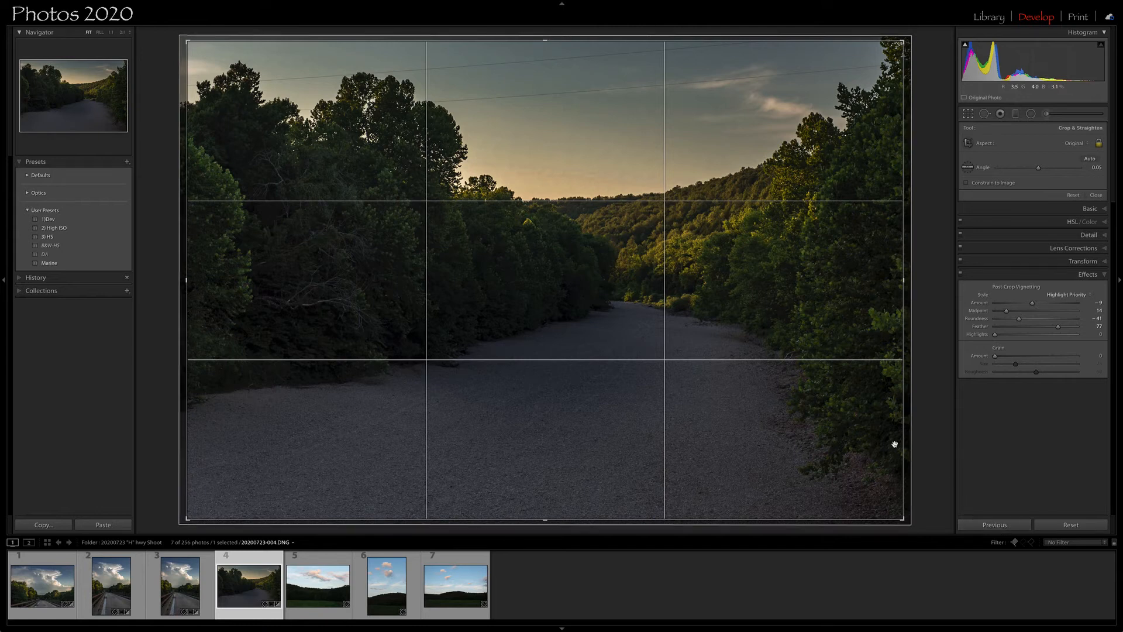
{"action": "left_click_drag", "start_coordinate": [1025, 63], "coordinate": [1040, 63]}
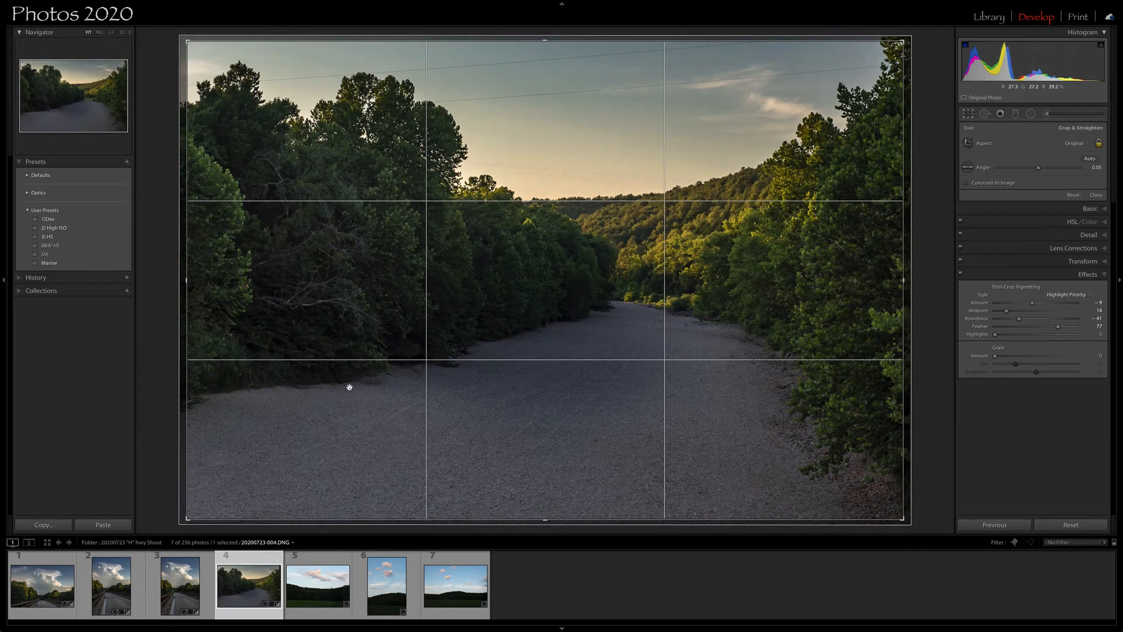
{"action": "key", "text": "Return"}
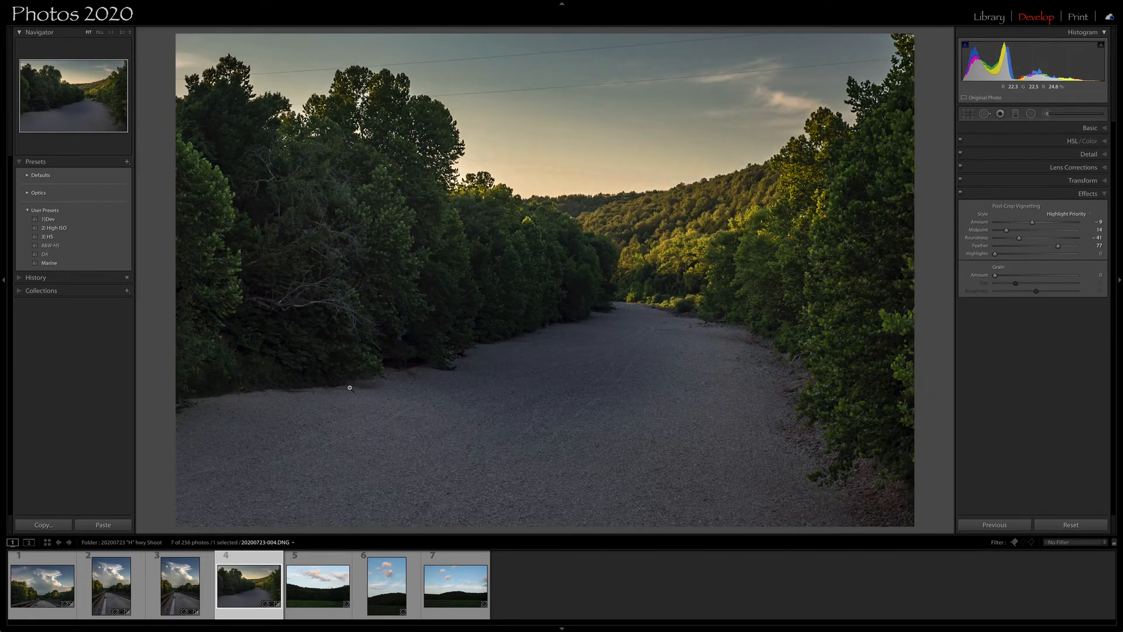
{"action": "left_click", "coordinate": [587, 156]}
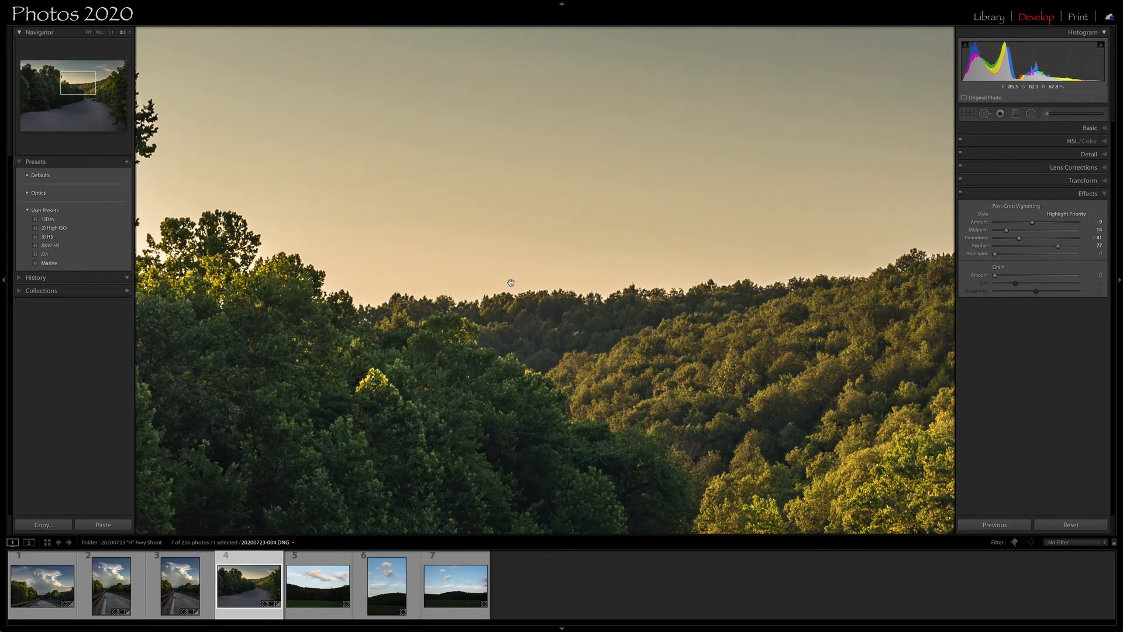
{"action": "left_click", "coordinate": [88, 34]}
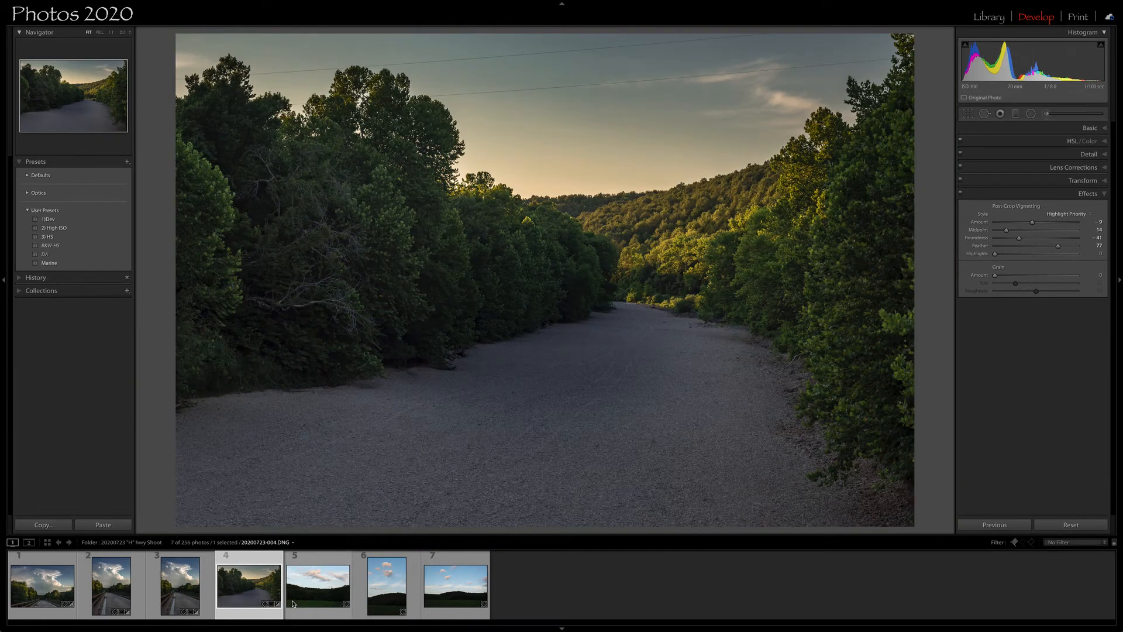
Try the previous photo's settings on the fifth photo, reset it and apply the 1)Dev preset instead
{"action": "left_click", "coordinate": [293, 604]}
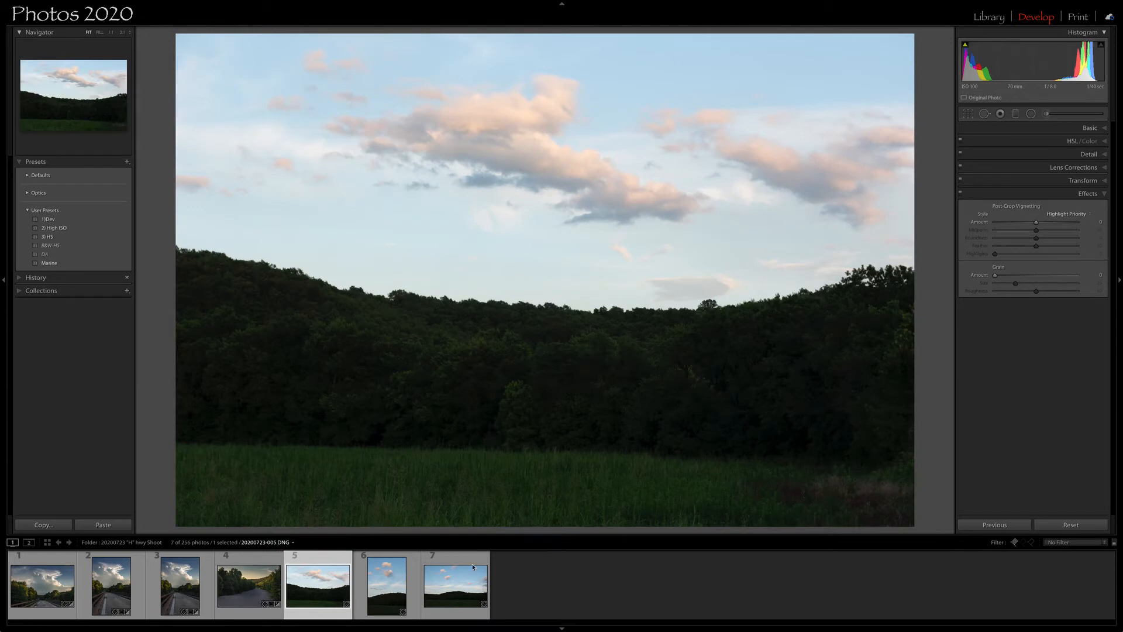
{"action": "left_click", "coordinate": [994, 525]}
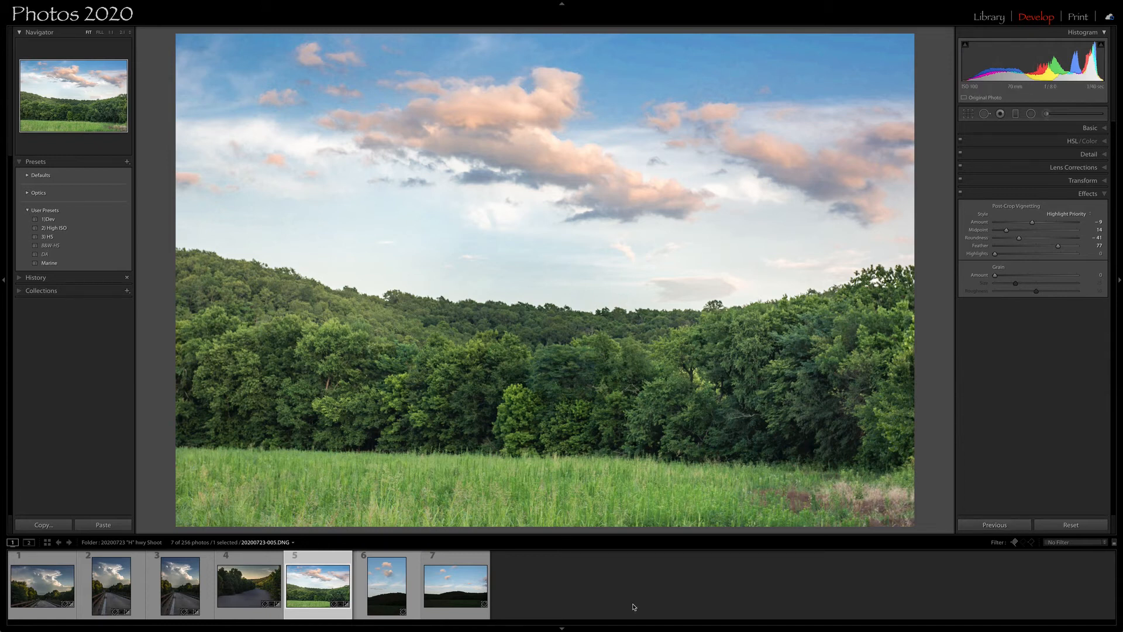
{"action": "left_click", "coordinate": [1072, 525]}
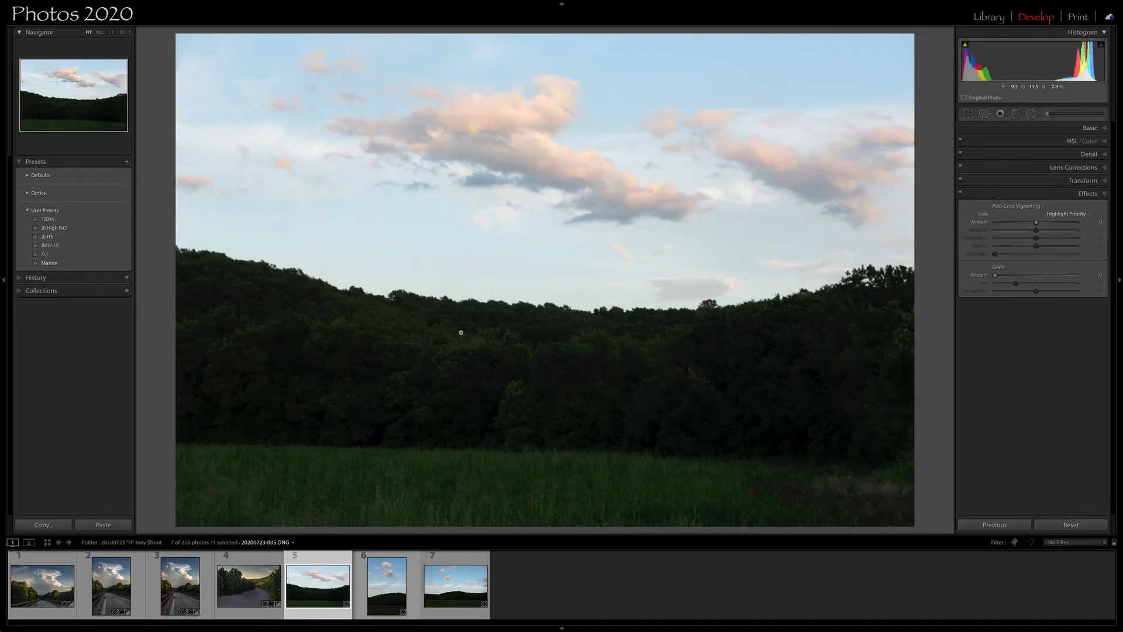
{"action": "left_click", "coordinate": [50, 220]}
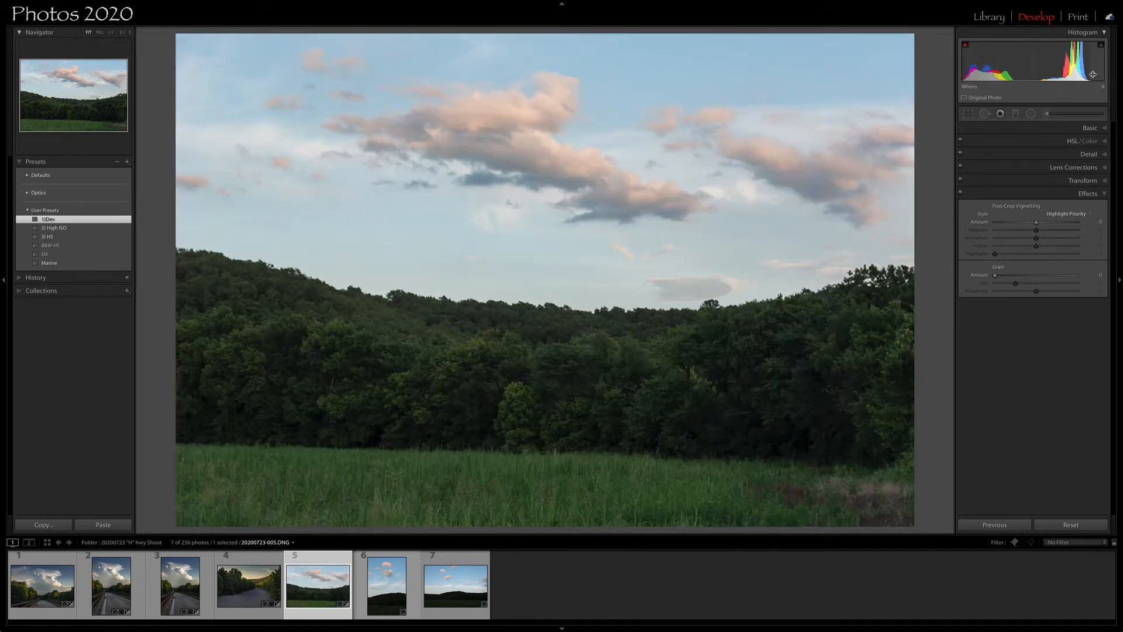
Set the fifth photo's Whites to +54, Blacks to -7 and Exposure to -0.28
{"action": "left_click", "coordinate": [1093, 128]}
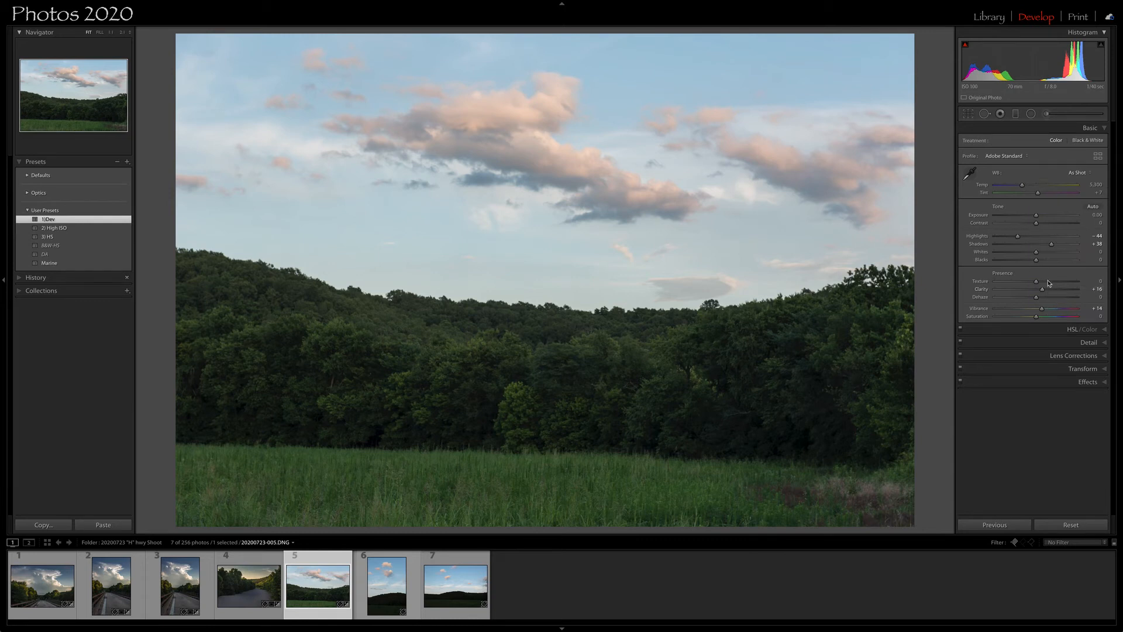
{"action": "mouse_move", "coordinate": [1037, 253]}
{"action": "left_mouse_down"}
{"action": "mouse_move", "coordinate": [1059, 251]}
{"action": "mouse_move", "coordinate": [1033, 261]}
{"action": "left_mouse_up"}
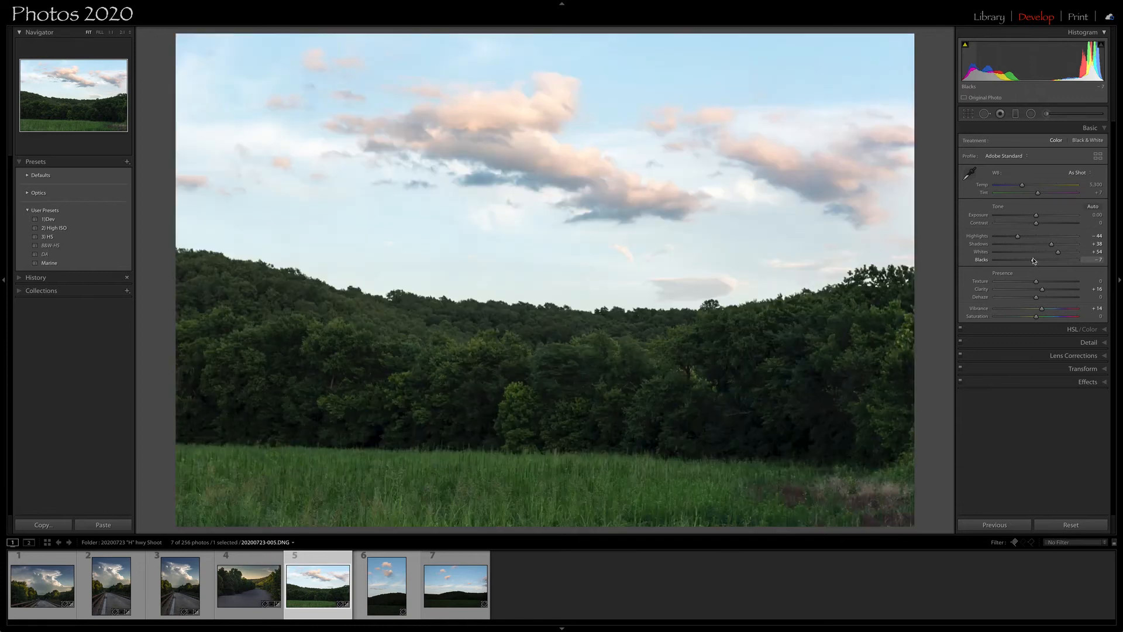
{"action": "left_click_drag", "start_coordinate": [1036, 216], "coordinate": [1034, 216]}
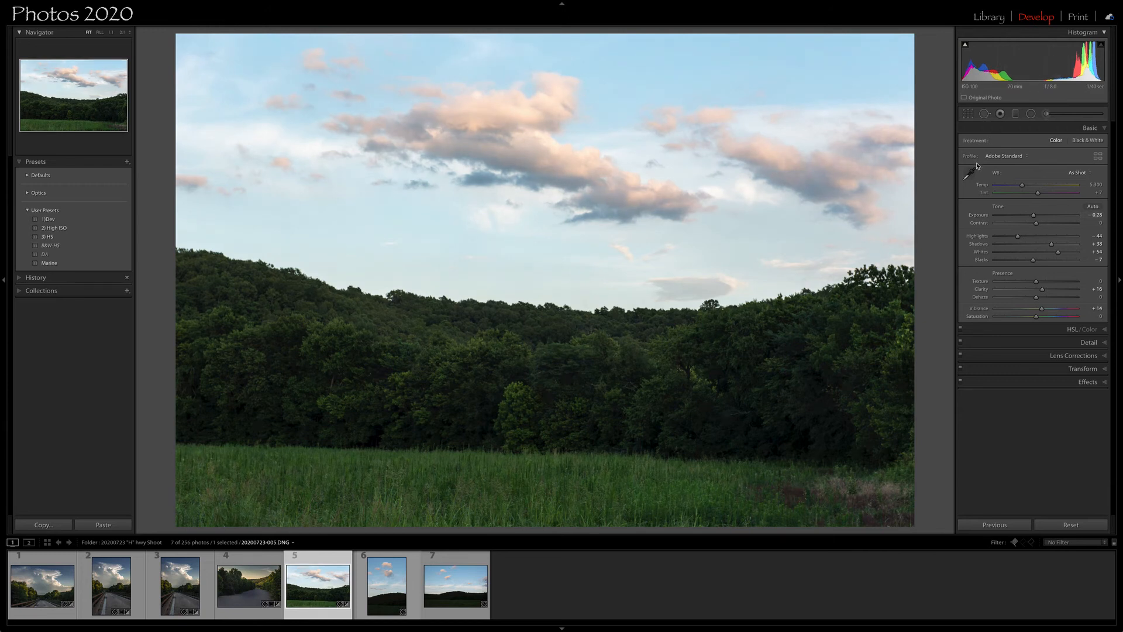
Crop the fifth photo tighter with a straightening angle of -0.94, trimming the foreground grass, and raise its Dehaze slightly
{"action": "key", "text": "r"}
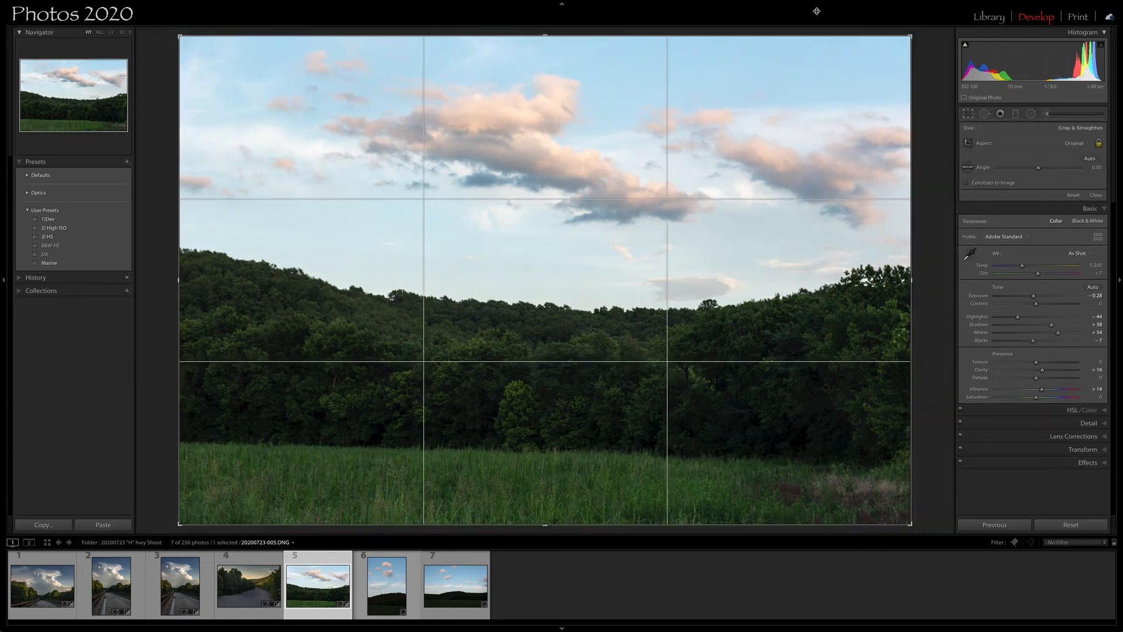
{"action": "left_click_drag", "start_coordinate": [924, 38], "coordinate": [924, 30]}
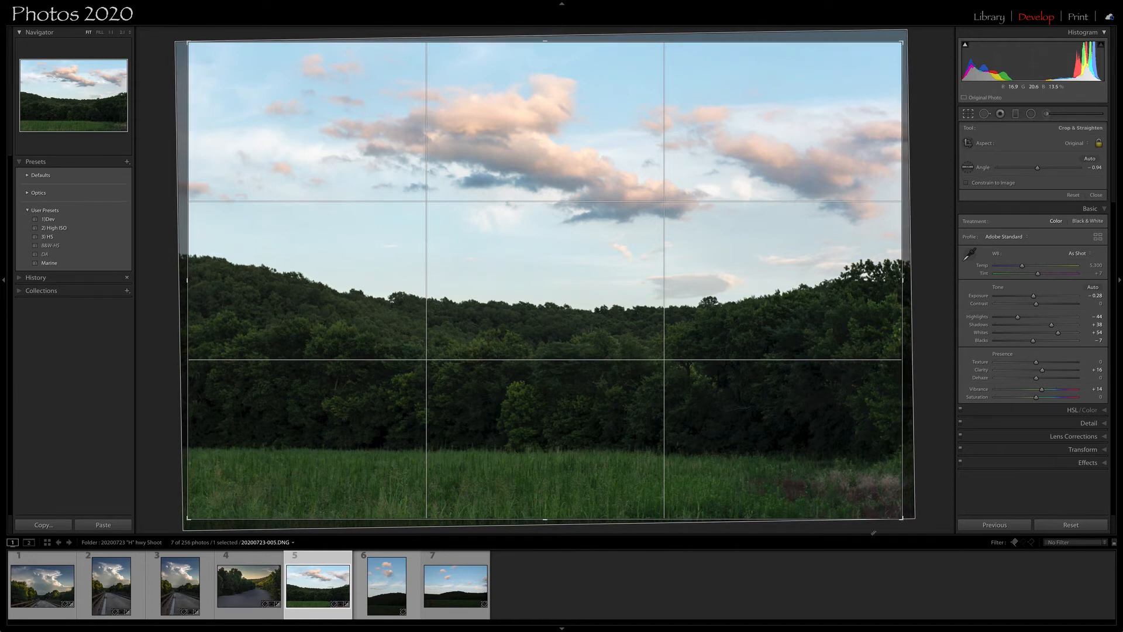
{"action": "left_click_drag", "start_coordinate": [895, 514], "coordinate": [873, 505]}
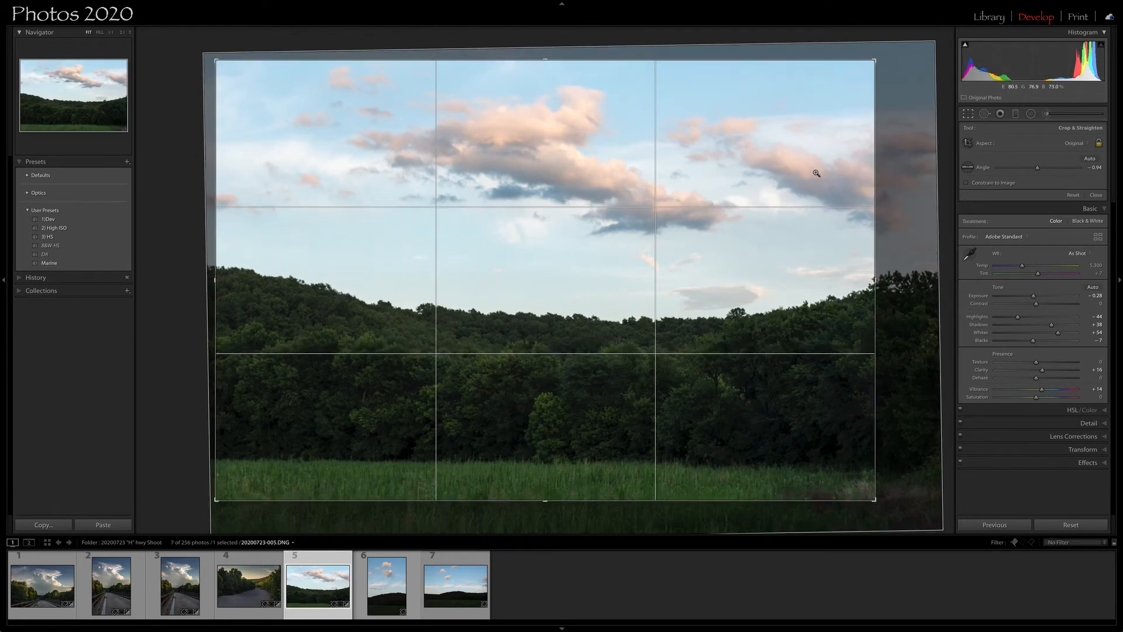
{"action": "key", "text": "Return"}
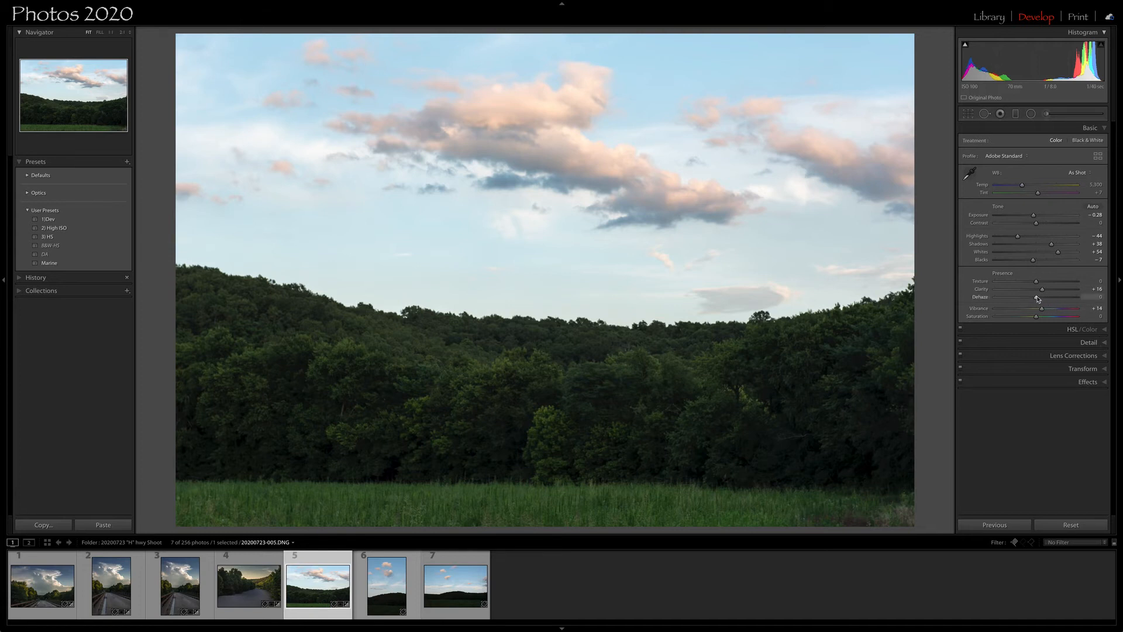
{"action": "left_click_drag", "start_coordinate": [1037, 298], "coordinate": [1042, 298]}
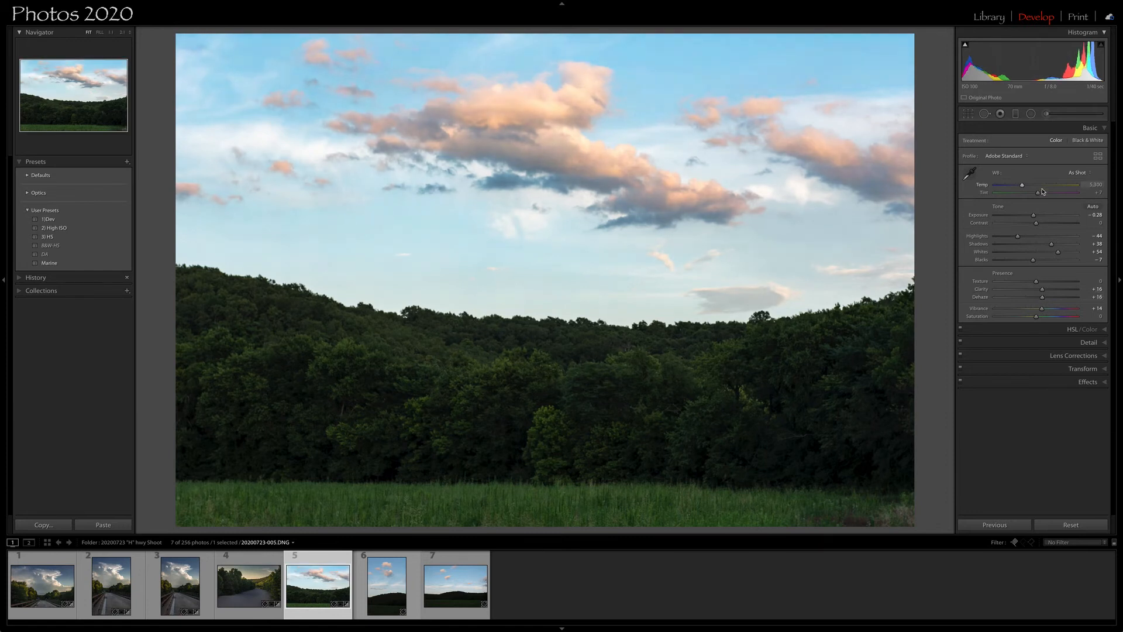
{"action": "left_click", "coordinate": [1073, 173]}
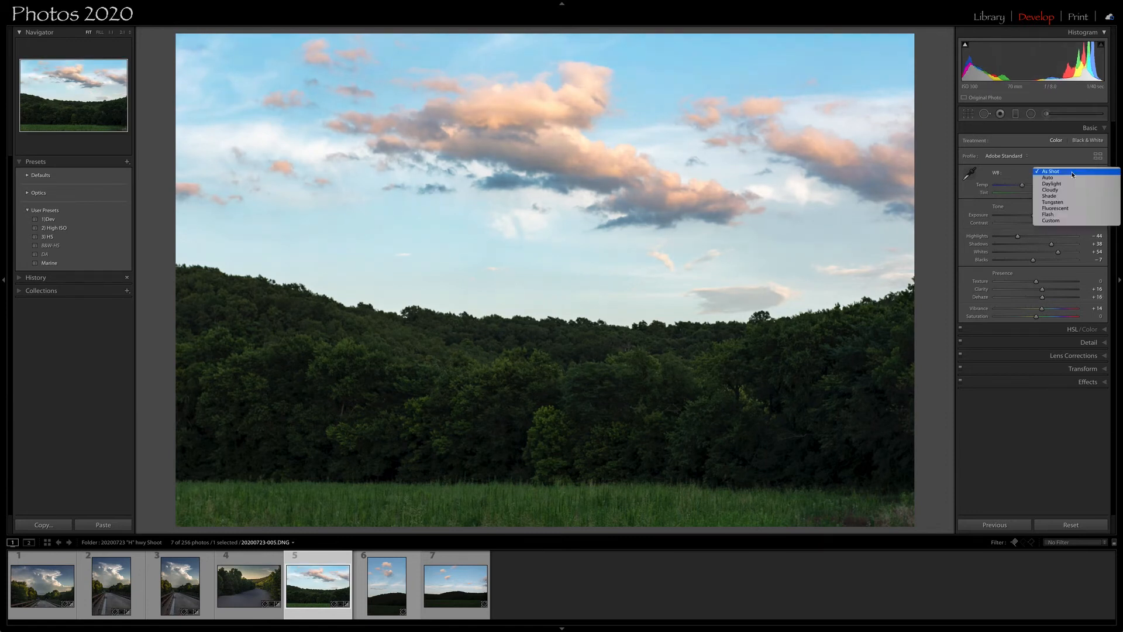
{"action": "left_click", "coordinate": [1066, 177]}
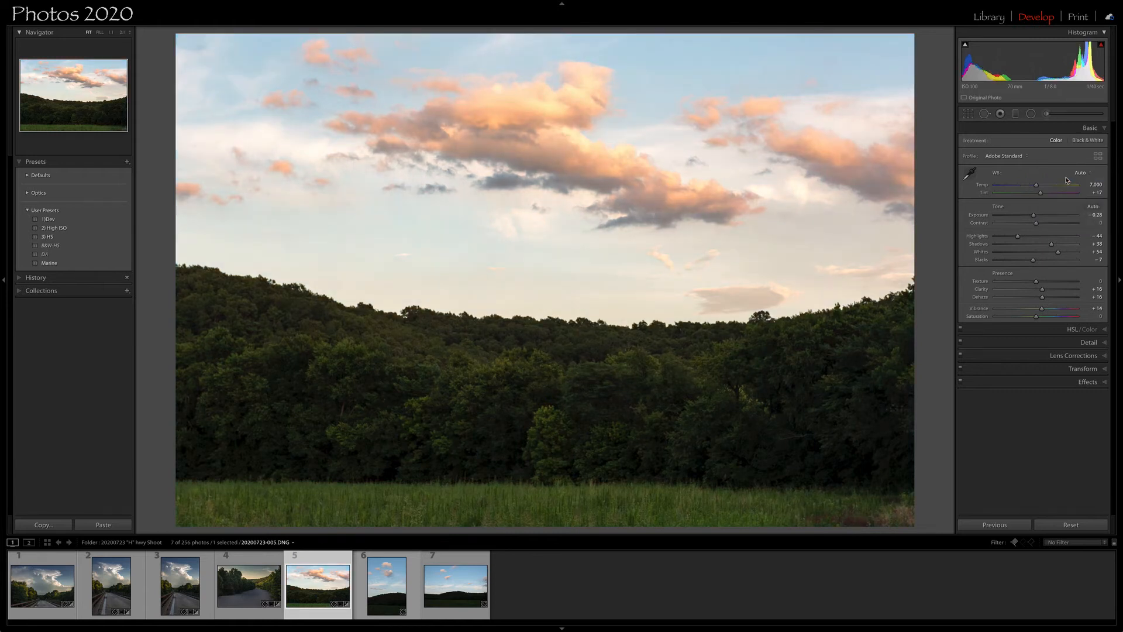
{"action": "key", "text": "ctrl+z"}
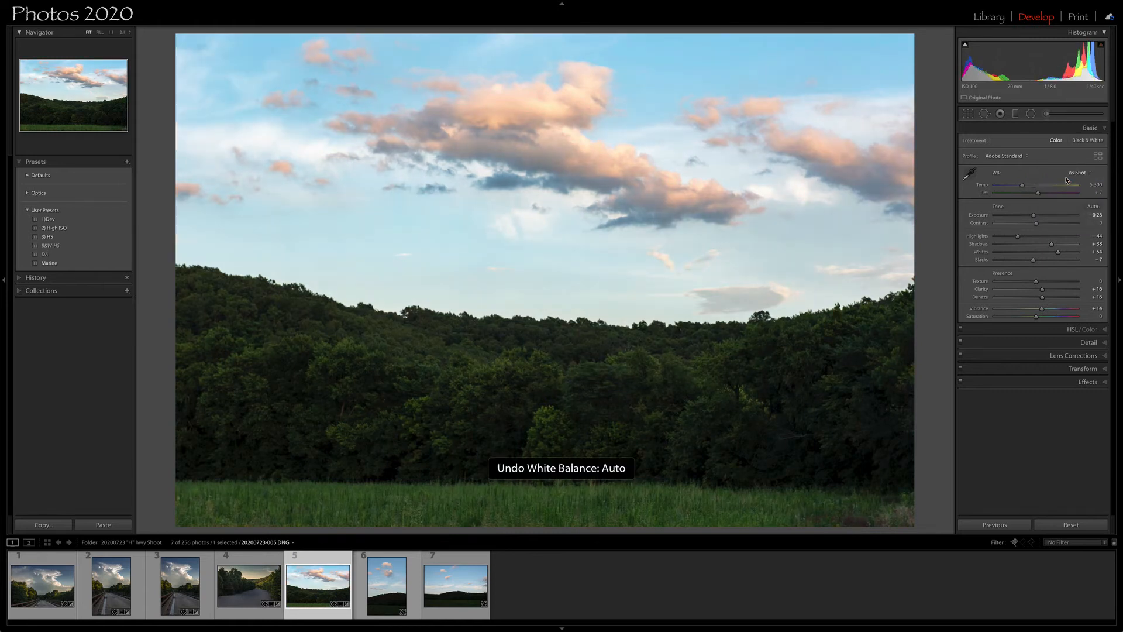
Warm the fifth photo's white balance to a Temp of 5,641 and check the clouds at close range
{"action": "left_click_drag", "start_coordinate": [1022, 185], "coordinate": [1026, 187]}
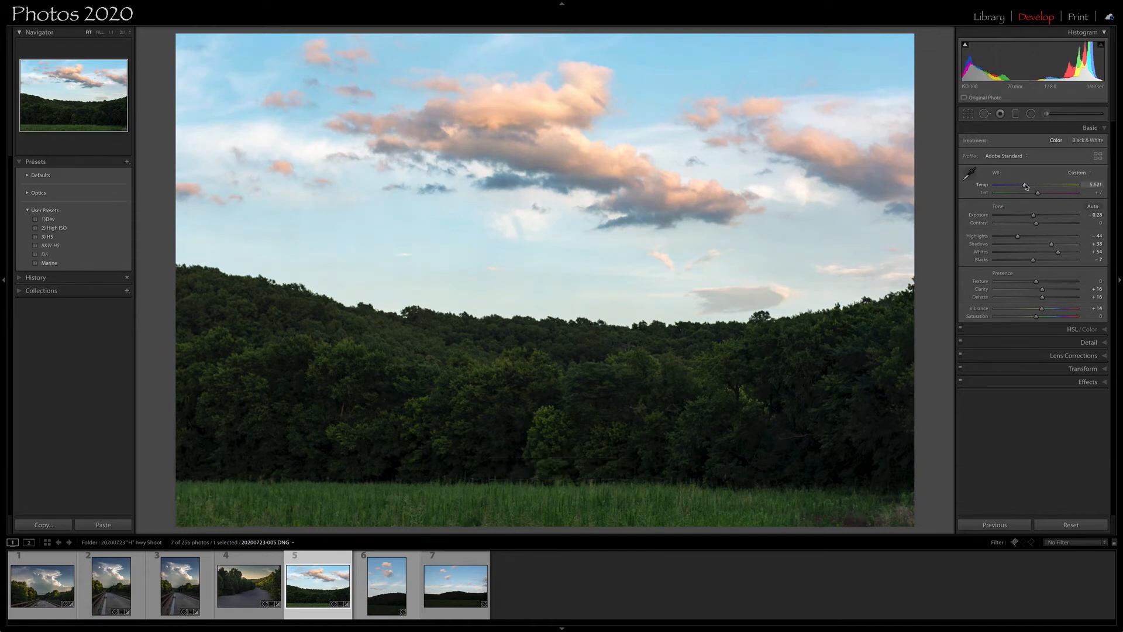
{"action": "left_click", "coordinate": [575, 130]}
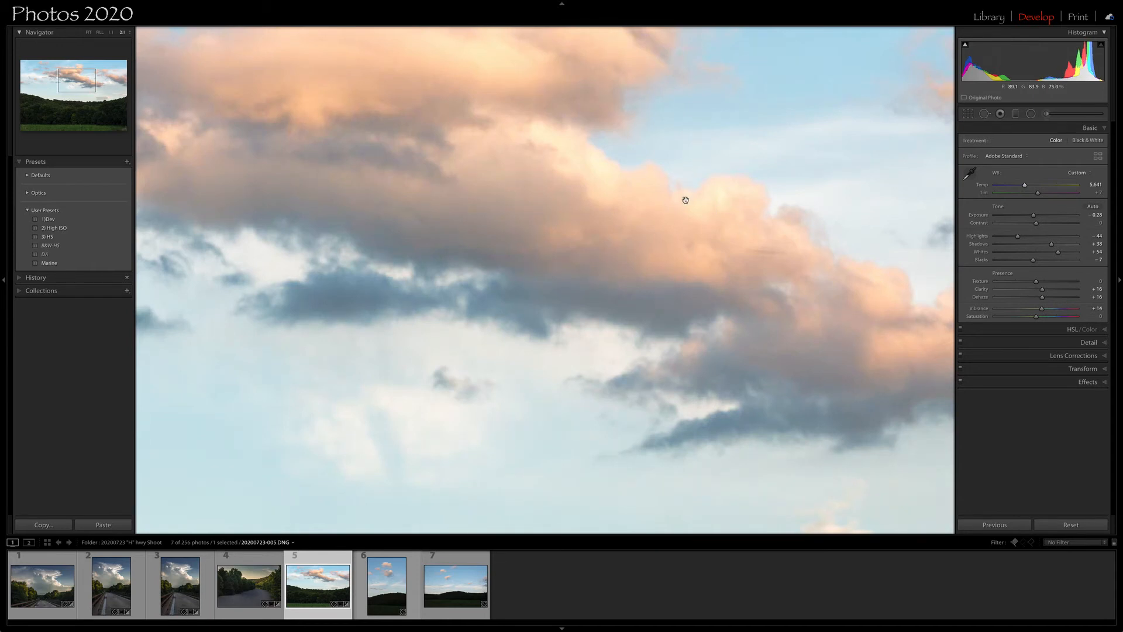
{"action": "left_click", "coordinate": [89, 33]}
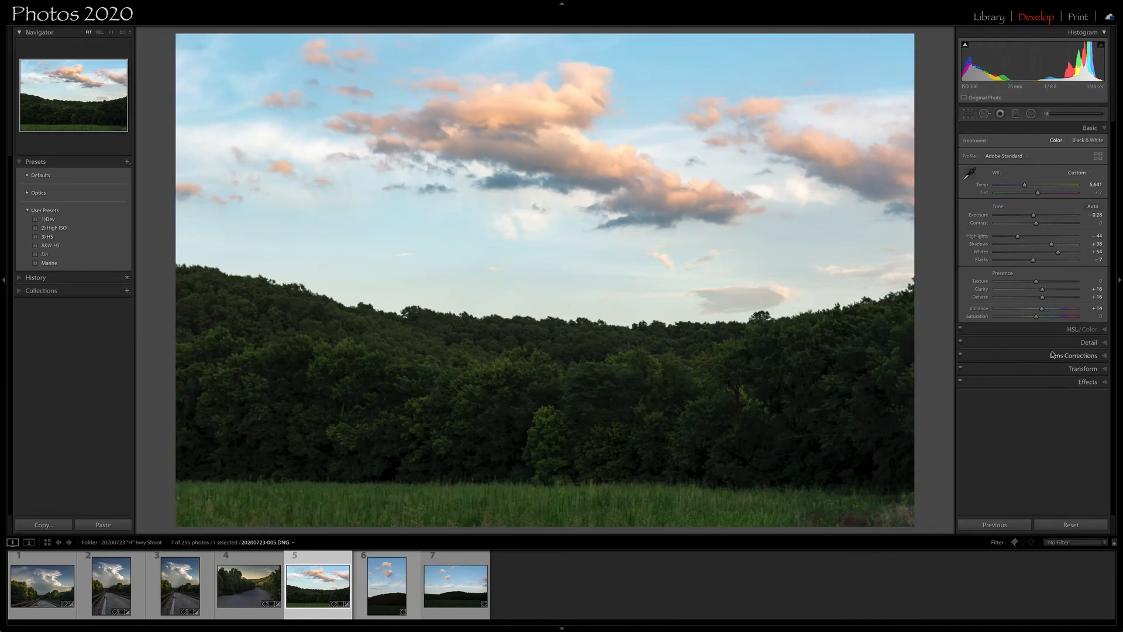
Shift the sky's hue to Aqua +3 and Blue +10, and raise the clouds' saturation to Orange +19 and Yellow +10
{"action": "left_click", "coordinate": [1075, 329]}
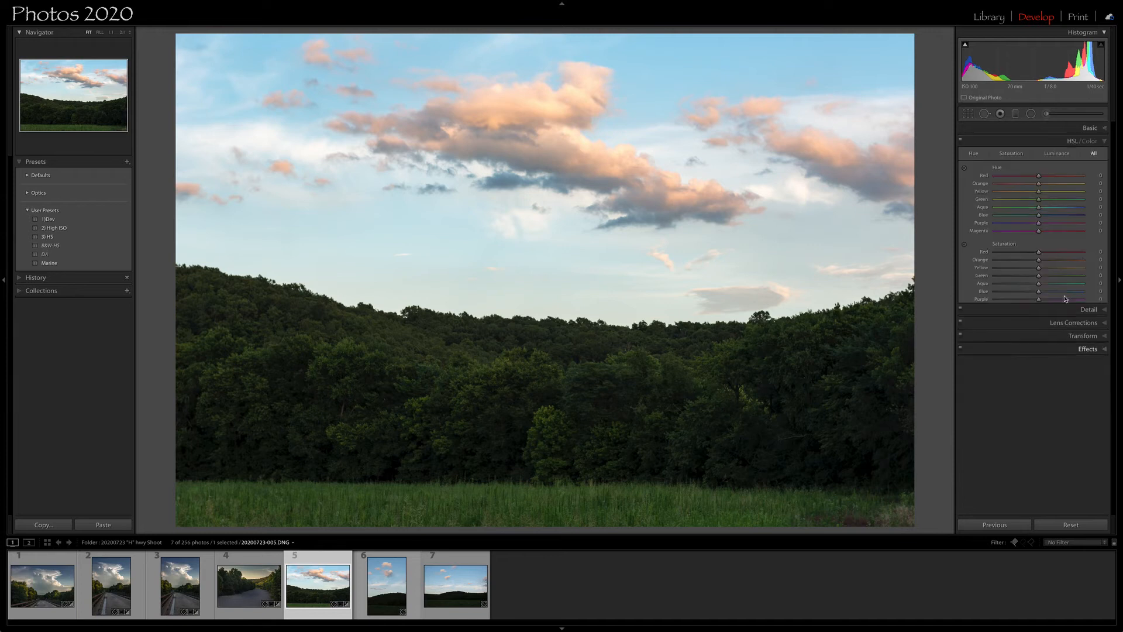
{"action": "left_click", "coordinate": [964, 168]}
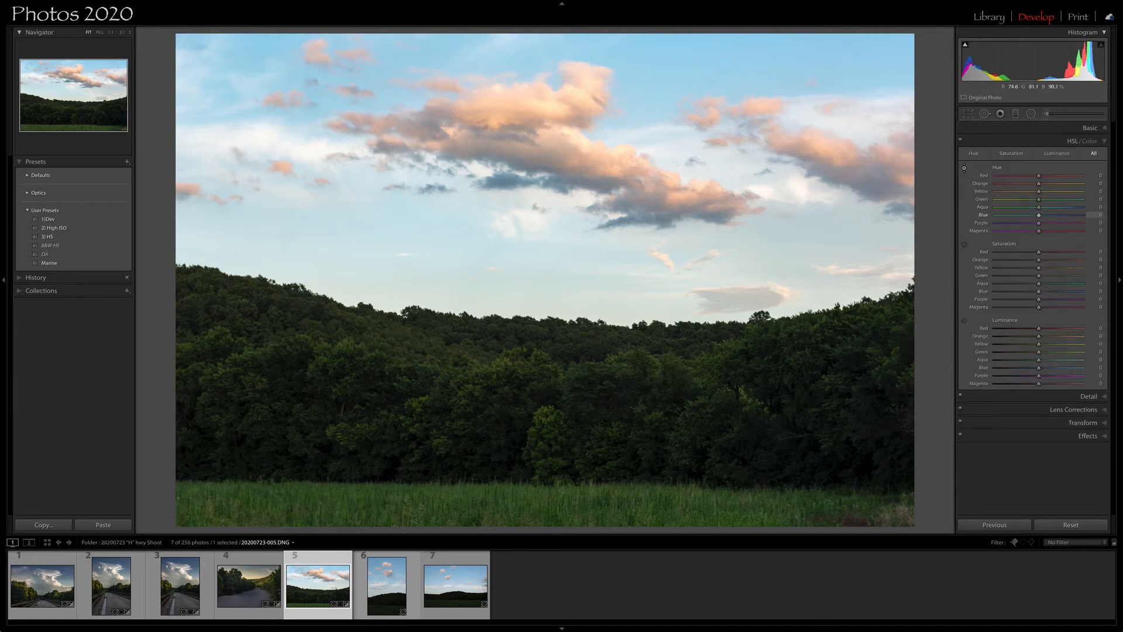
{"action": "left_click_drag", "start_coordinate": [655, 106], "coordinate": [656, 99]}
{"action": "left_click_drag", "start_coordinate": [845, 63], "coordinate": [846, 59]}
{"action": "left_click", "coordinate": [965, 245]}
Darken the sky to a luminance of Aqua -39 and Blue -26, and set the Blue hue to +26
{"action": "left_click", "coordinate": [964, 321]}
{"action": "left_click_drag", "start_coordinate": [802, 59], "coordinate": [802, 62]}
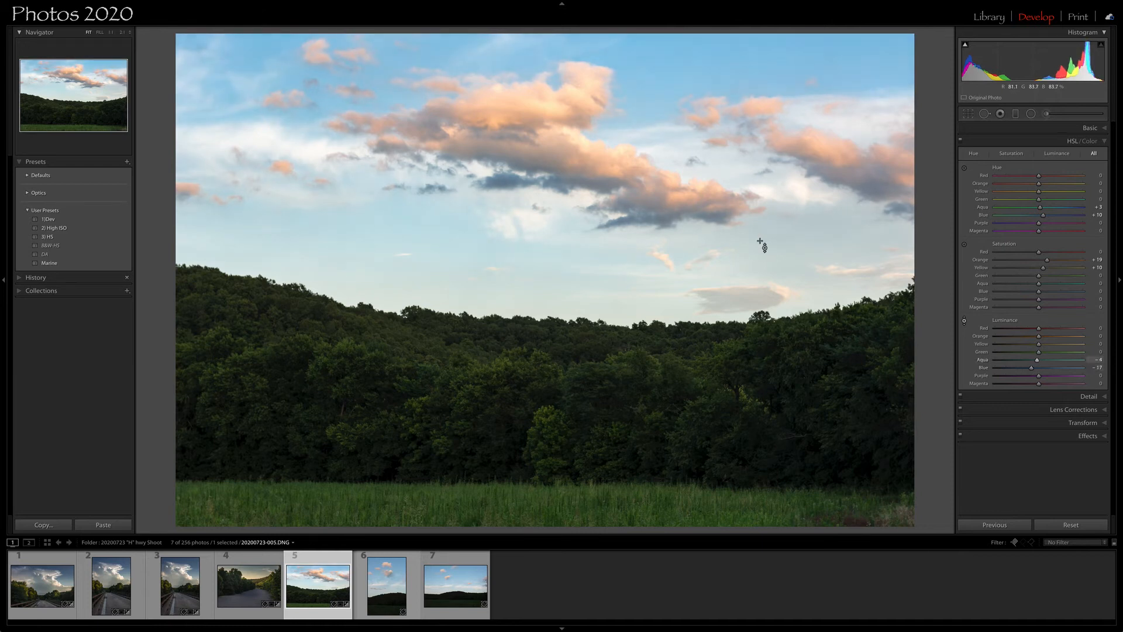
{"action": "left_click_drag", "start_coordinate": [760, 240], "coordinate": [760, 246]}
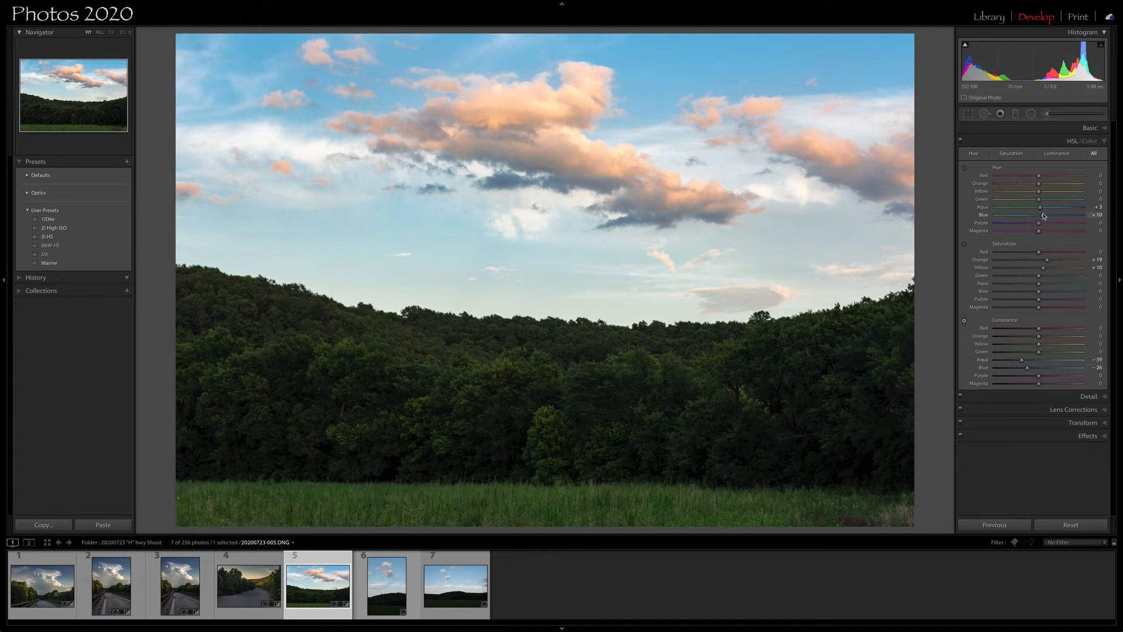
{"action": "left_click_drag", "start_coordinate": [1043, 215], "coordinate": [1050, 216]}
Brighten the trees to a luminance of Yellow +13 and Green +45, and compare the photo with its before view
{"action": "left_click", "coordinate": [965, 320]}
{"action": "left_click_drag", "start_coordinate": [503, 375], "coordinate": [503, 358]}
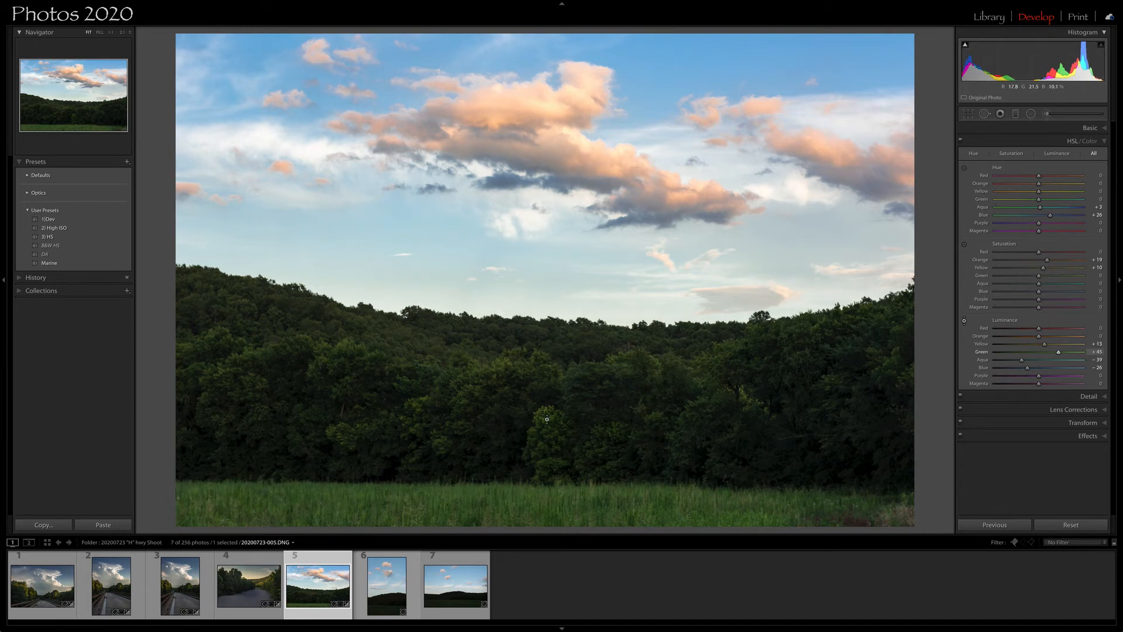
{"action": "key", "text": "backslash"}
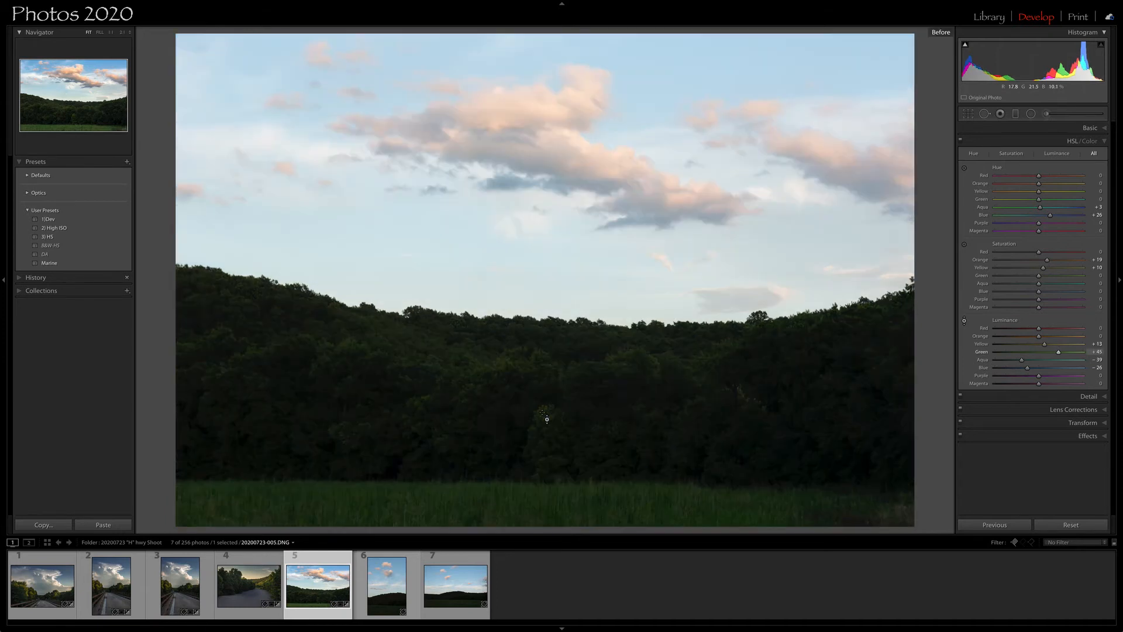
{"action": "key", "text": "backslash"}
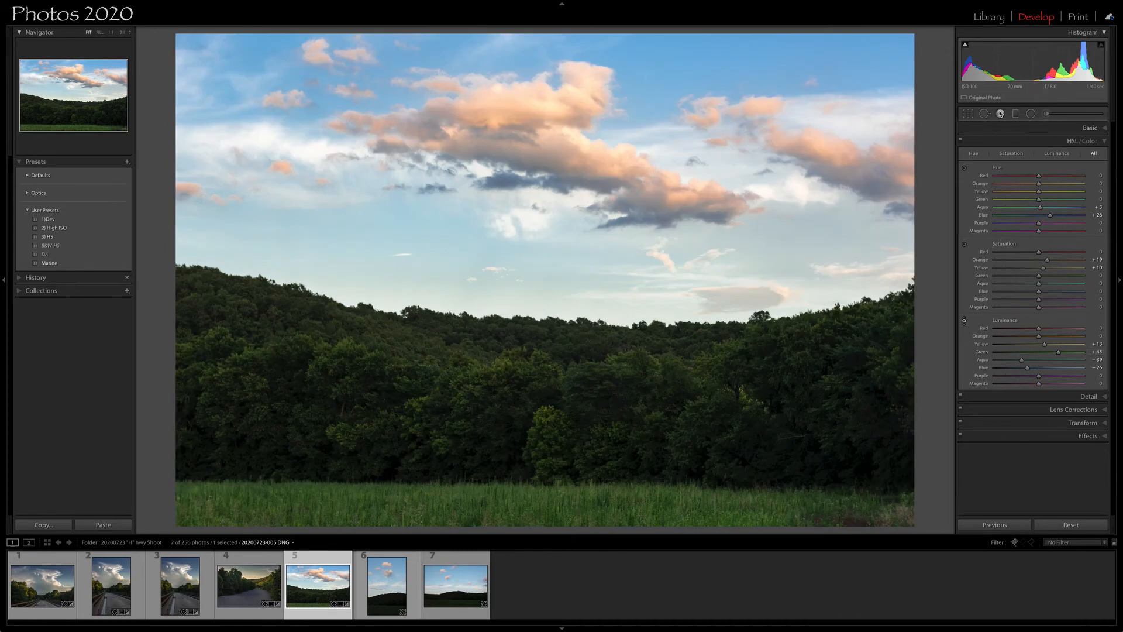
Darken the overall photo, and cover it all with a graduated filter started at its upper edge, with every effect reset to zero
{"action": "left_click", "coordinate": [1016, 116]}
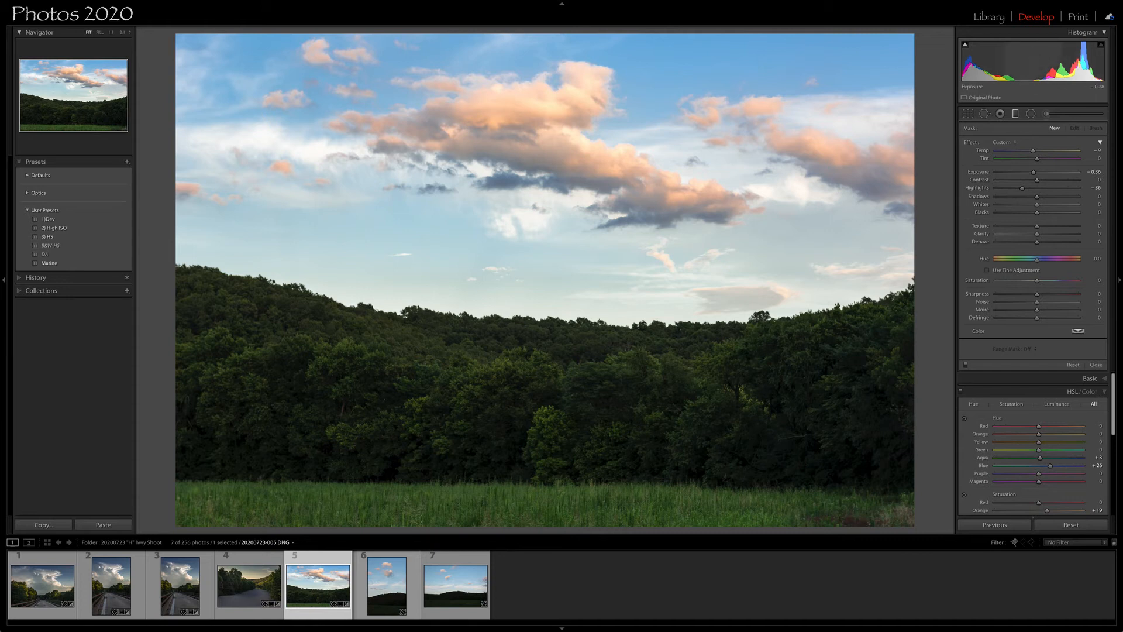
{"action": "left_click_drag", "start_coordinate": [1034, 63], "coordinate": [1018, 63]}
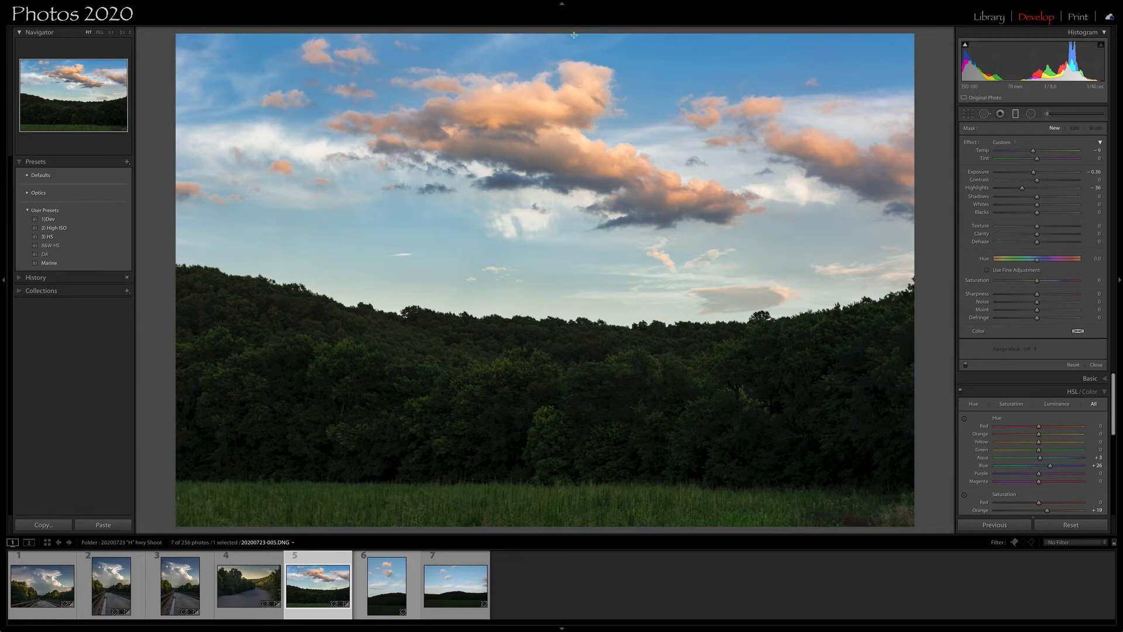
{"action": "left_click_drag", "start_coordinate": [574, 35], "coordinate": [573, 26]}
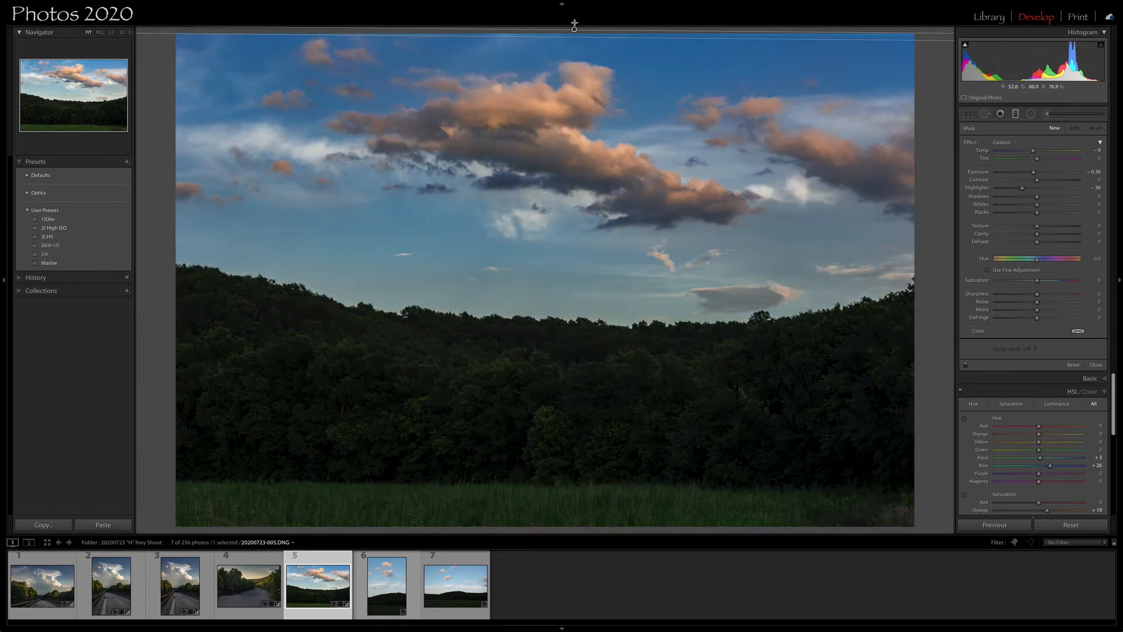
{"action": "double_click", "coordinate": [971, 144]}
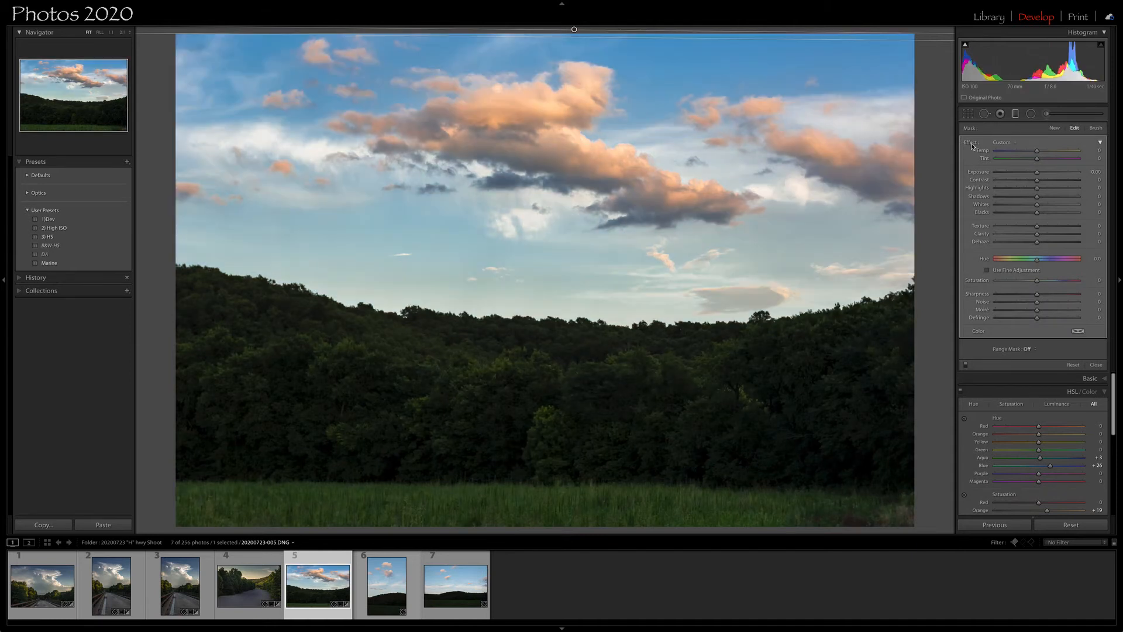
Restrict the graduated filter with a Luminance range mask of 15/55 sampled from the trees, and show the luminance mask
{"action": "left_click", "coordinate": [1034, 350]}
{"action": "left_click", "coordinate": [1037, 362]}
{"action": "left_click", "coordinate": [968, 352]}
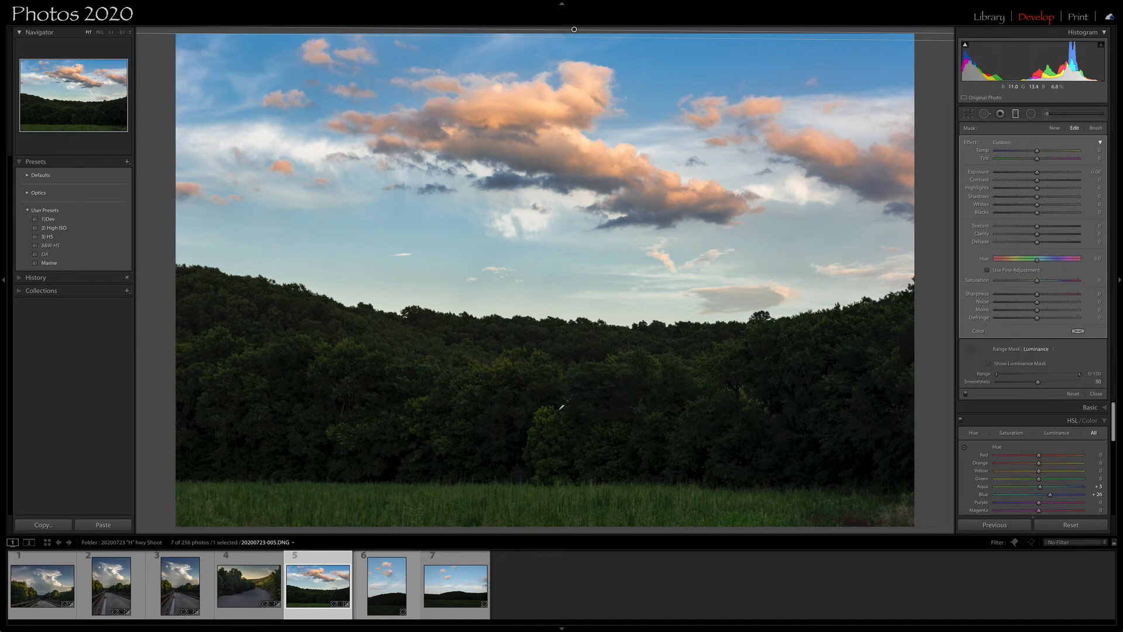
{"action": "left_click", "coordinate": [562, 416]}
{"action": "left_click", "coordinate": [970, 349]}
{"action": "left_click", "coordinate": [990, 364]}
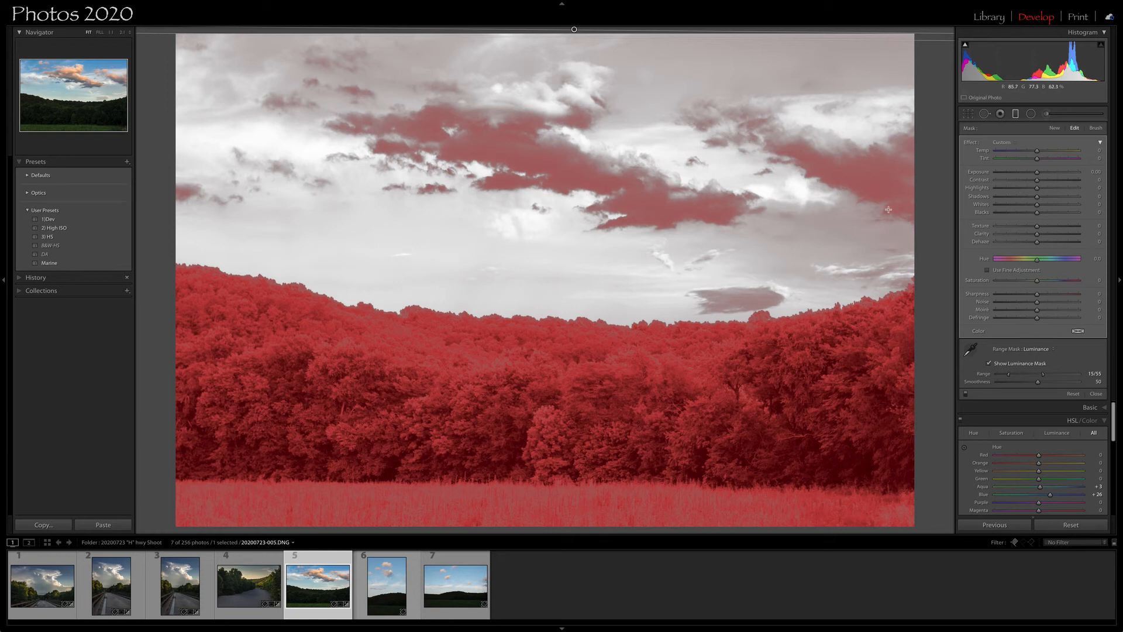
Erase the clouds and upper sky from the filter's mask with a brush of size 24, feather 100 and flow 100
{"action": "left_click", "coordinate": [1095, 127]}
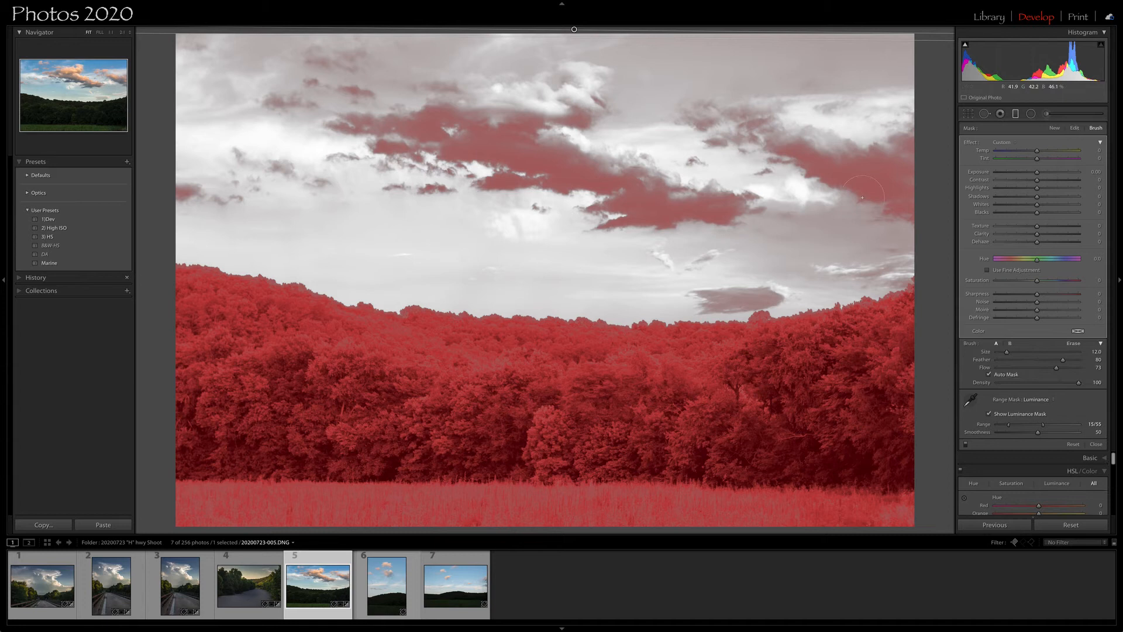
{"action": "left_click", "coordinate": [1074, 344]}
{"action": "scroll", "coordinate": [798, 157], "scroll_direction": "up", "scroll_amount": 10}
{"action": "scroll", "coordinate": [908, 173], "scroll_direction": "up", "scroll_amount": 2}
{"action": "mouse_move", "coordinate": [901, 174]}
{"action": "left_mouse_down"}
{"action": "mouse_move", "coordinate": [668, 165]}
{"action": "mouse_move", "coordinate": [456, 174]}
{"action": "mouse_move", "coordinate": [399, 136]}
{"action": "left_mouse_up"}
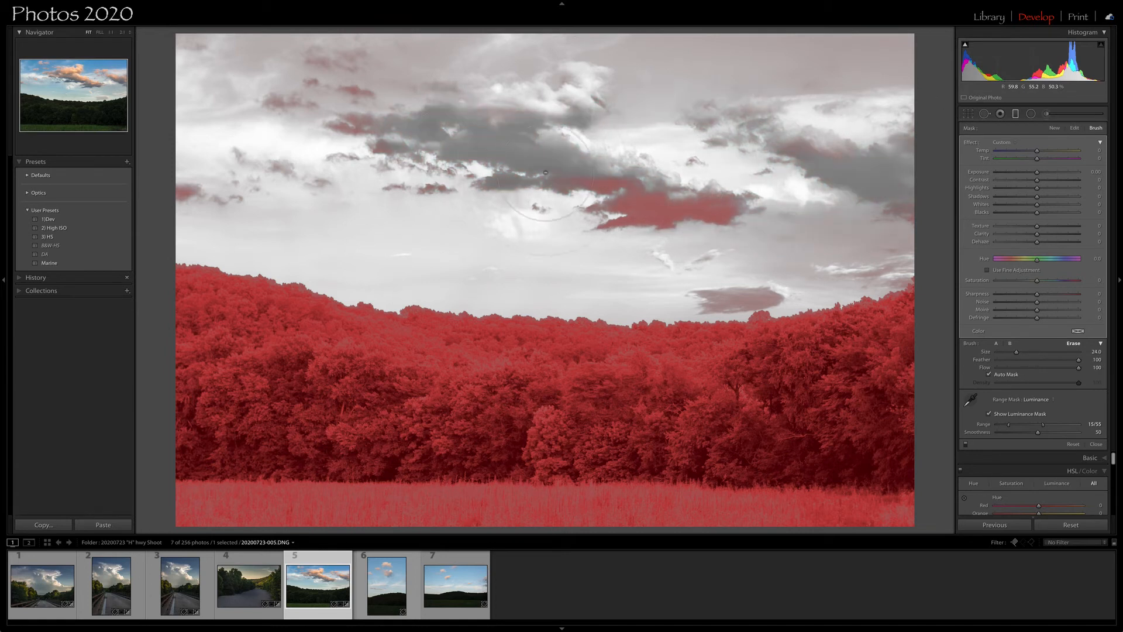
{"action": "left_click_drag", "start_coordinate": [630, 212], "coordinate": [722, 214]}
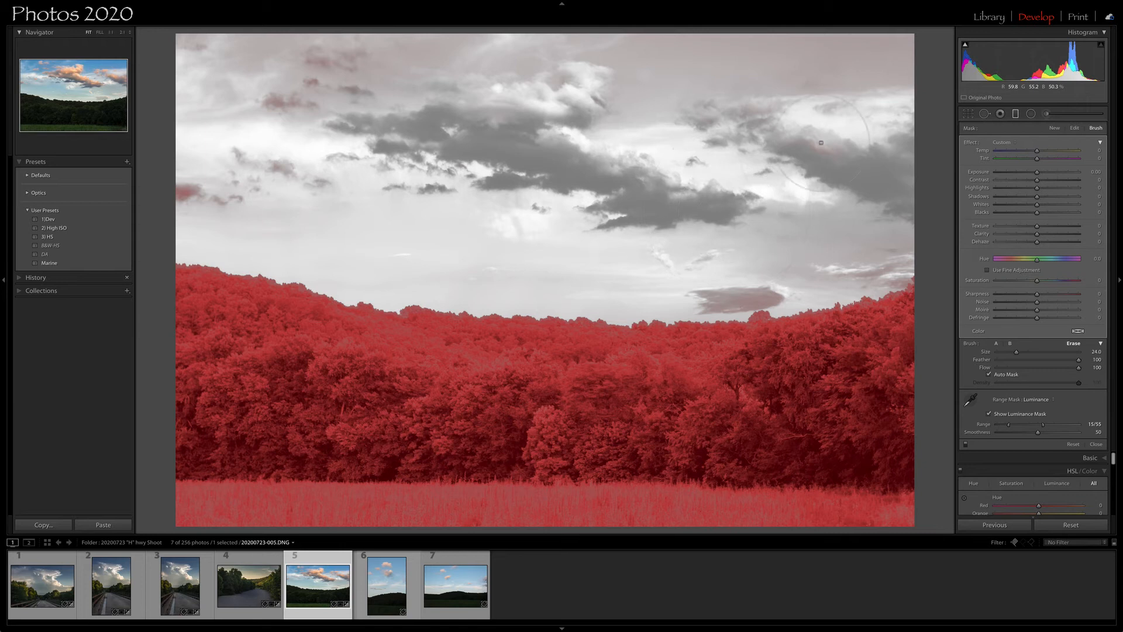
{"action": "mouse_move", "coordinate": [896, 1]}
{"action": "left_mouse_down"}
{"action": "mouse_move", "coordinate": [830, 40]}
{"action": "mouse_move", "coordinate": [660, 64]}
{"action": "left_mouse_up"}
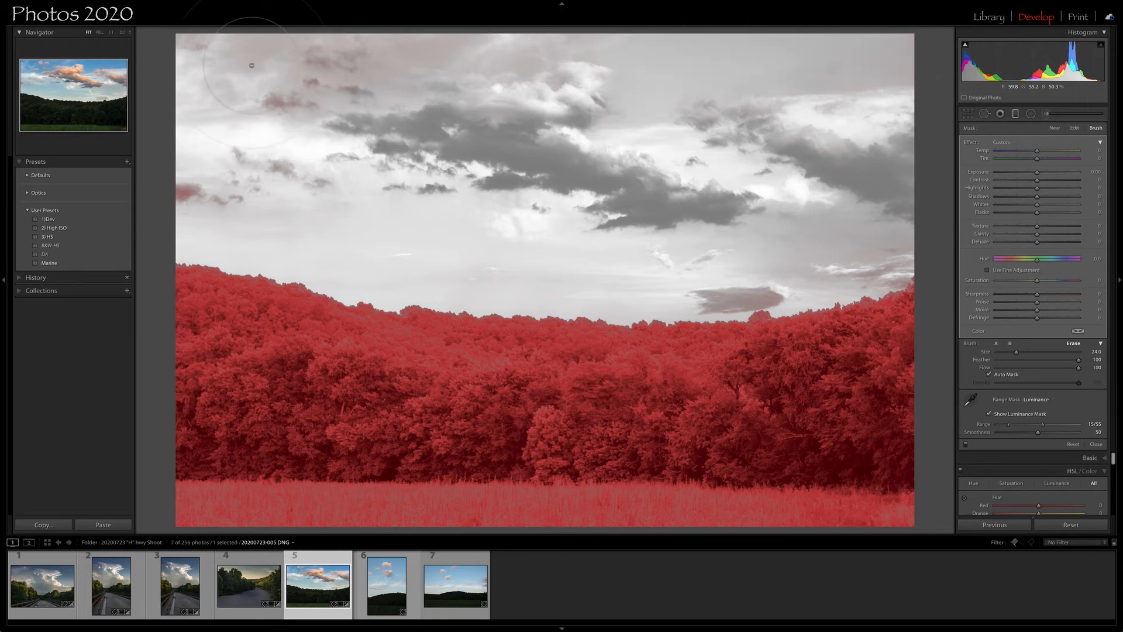
{"action": "mouse_move", "coordinate": [227, 138]}
{"action": "left_mouse_down"}
{"action": "mouse_move", "coordinate": [222, 198]}
{"action": "mouse_move", "coordinate": [159, 195]}
{"action": "mouse_move", "coordinate": [267, 182]}
{"action": "mouse_move", "coordinate": [184, 177]}
{"action": "mouse_move", "coordinate": [213, 193]}
{"action": "mouse_move", "coordinate": [357, 177]}
{"action": "left_mouse_up"}
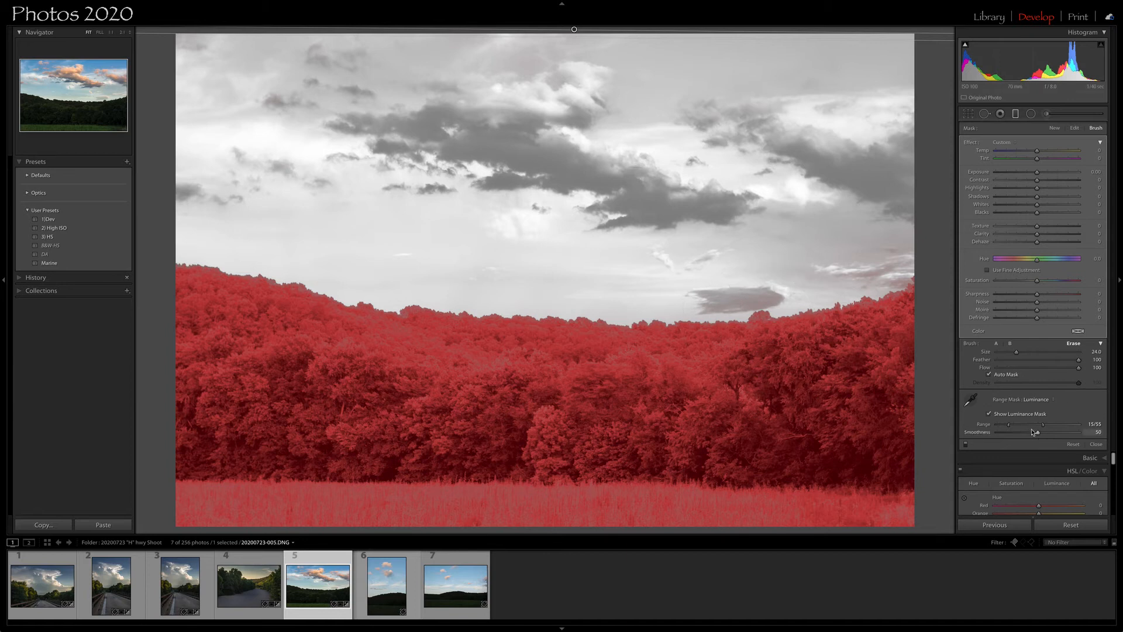
Set the luminance range mask's Smoothness to 83 and hide the mask display
{"action": "left_click_drag", "start_coordinate": [1036, 433], "coordinate": [1065, 436]}
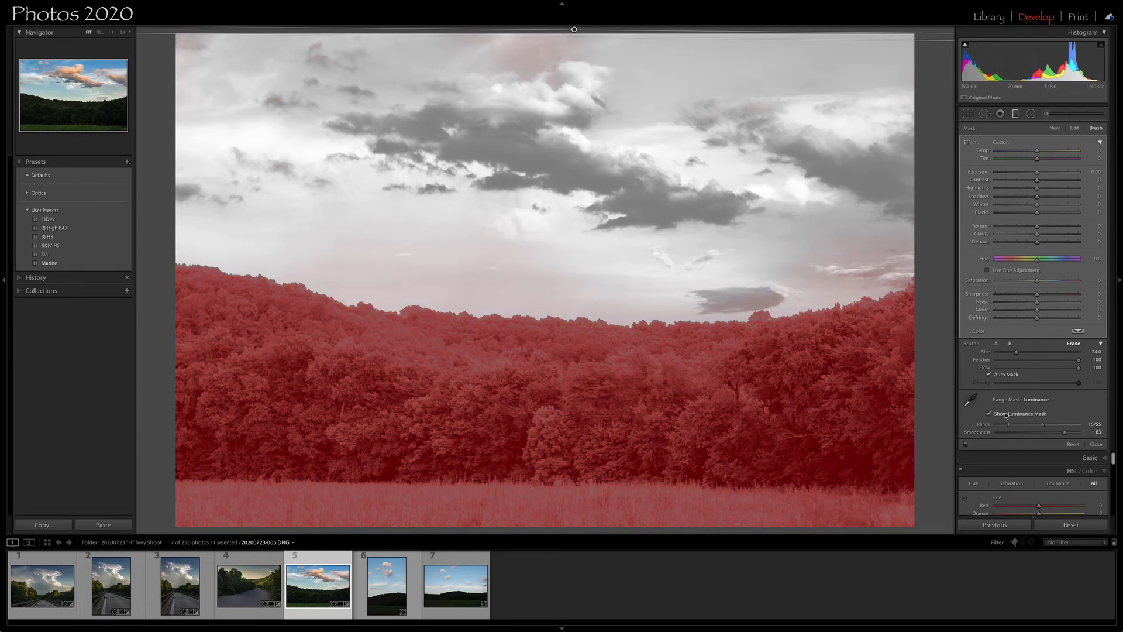
{"action": "left_click", "coordinate": [988, 375]}
{"action": "left_click", "coordinate": [988, 374]}
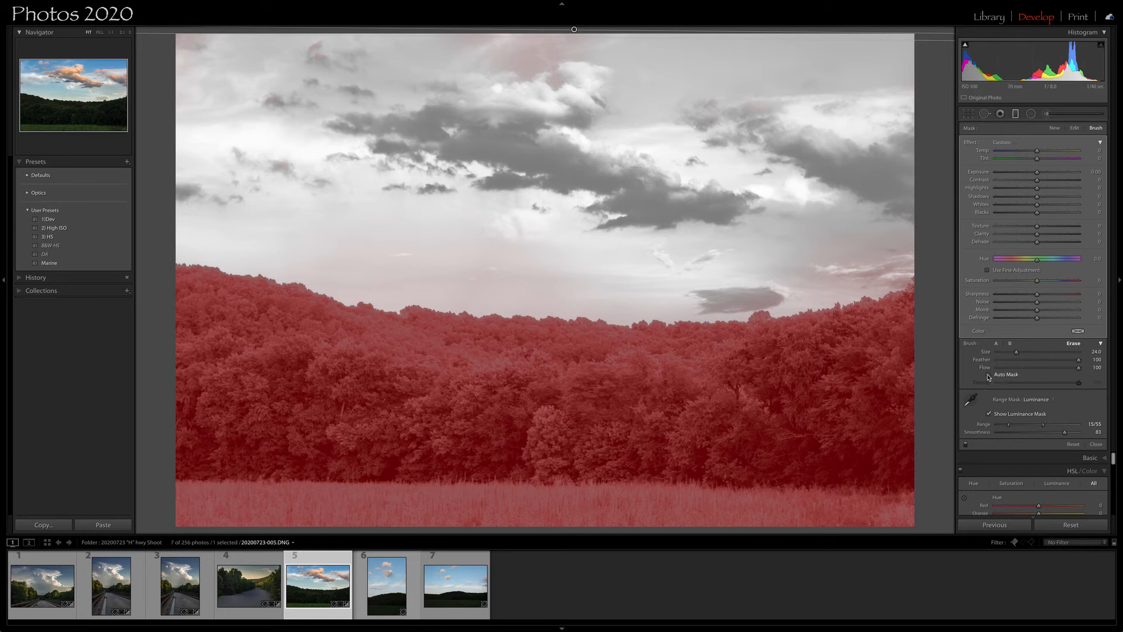
{"action": "left_click", "coordinate": [989, 415]}
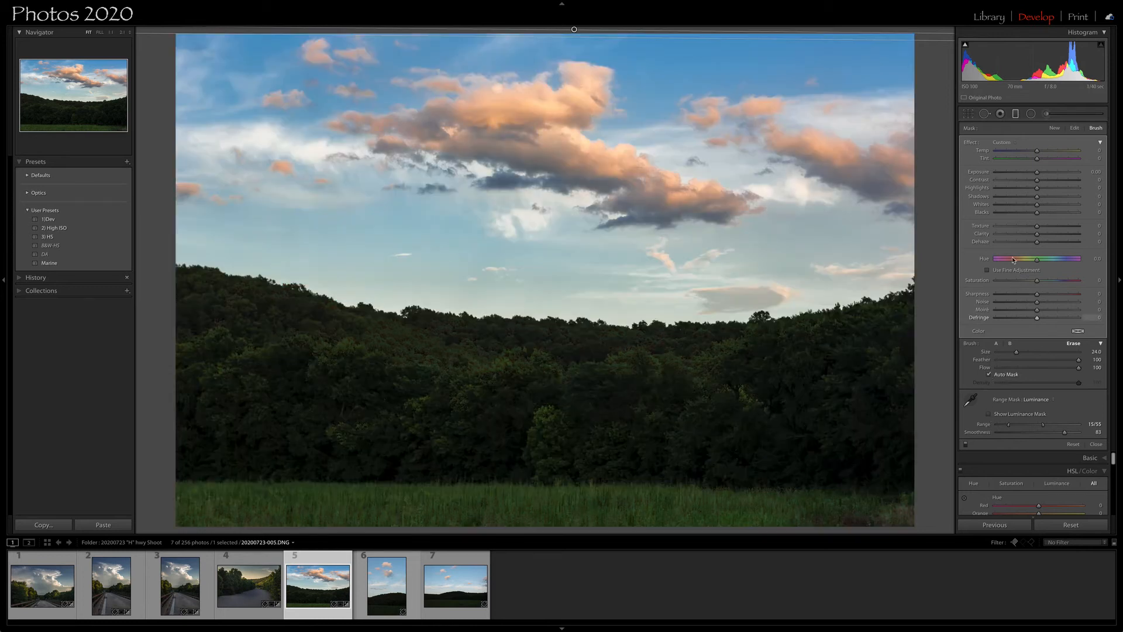
Set the graduated filter's Exposure to 1.37 to brighten the trees and grass, and compare the photo with its before view
{"action": "left_click_drag", "start_coordinate": [1038, 173], "coordinate": [1051, 176]}
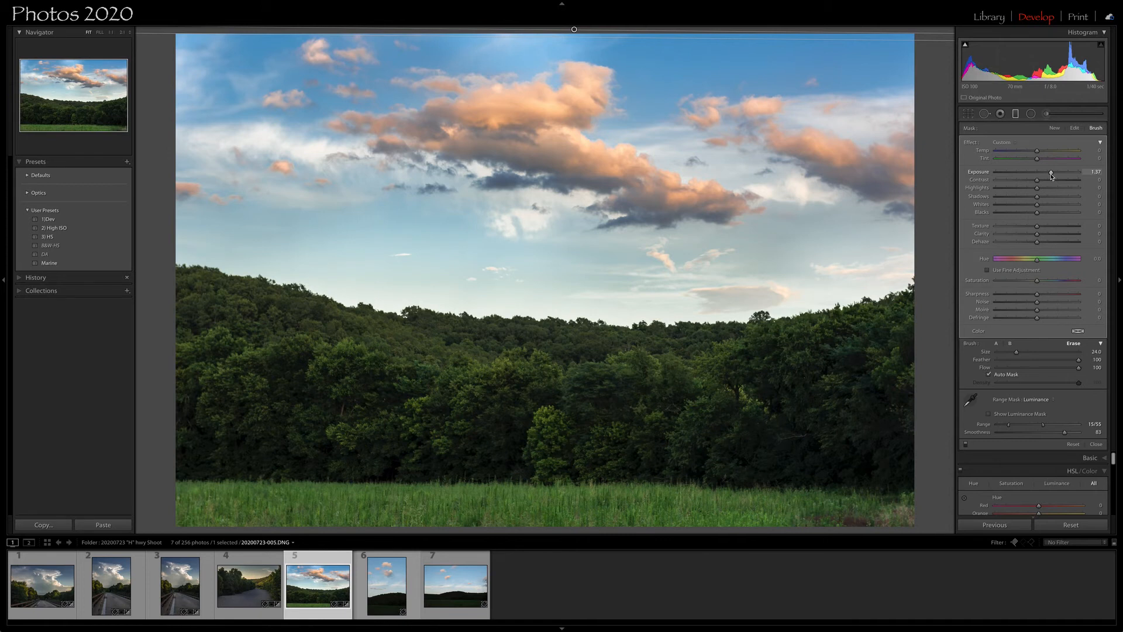
{"action": "key", "text": "backslash"}
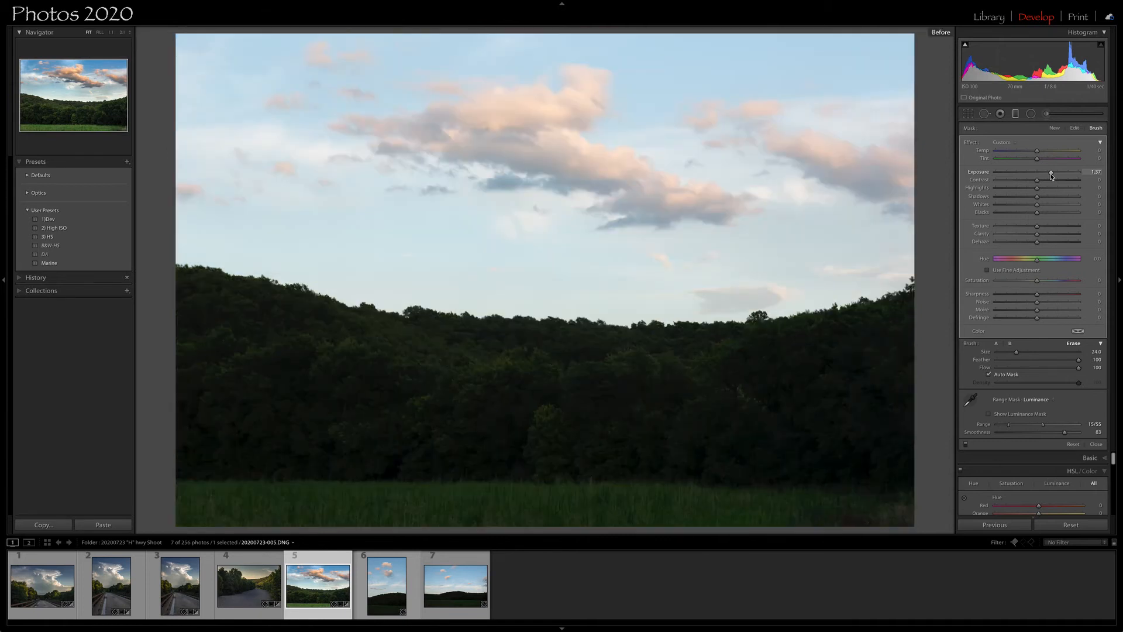
{"action": "key", "text": "backslash"}
{"action": "key", "text": "backslash"}
{"action": "key", "text": "backslash"}
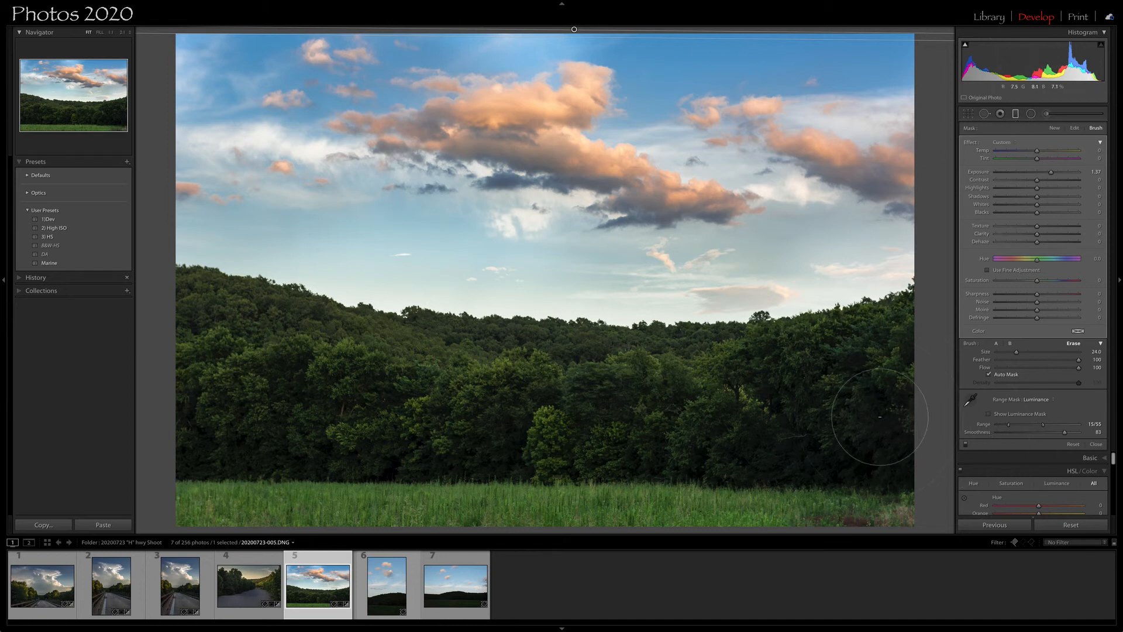
Close the graduated filter and add a post-crop vignette with Amount -9, Midpoint 11, Roundness -56 and Feather 66
{"action": "left_click", "coordinate": [1016, 114]}
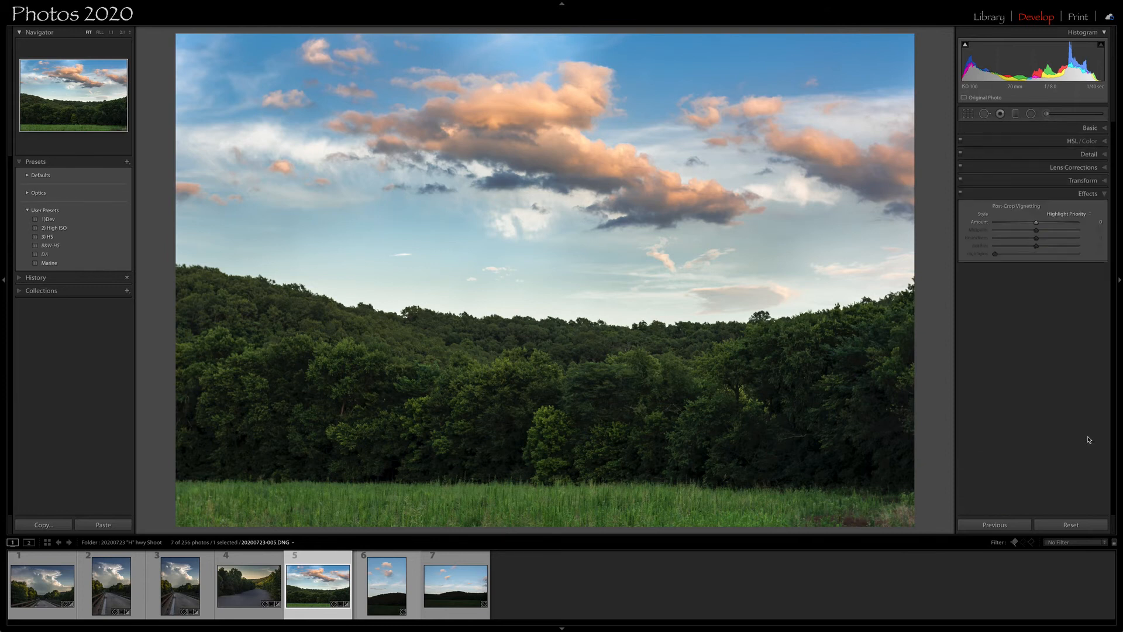
{"action": "left_click_drag", "start_coordinate": [1035, 222], "coordinate": [995, 250]}
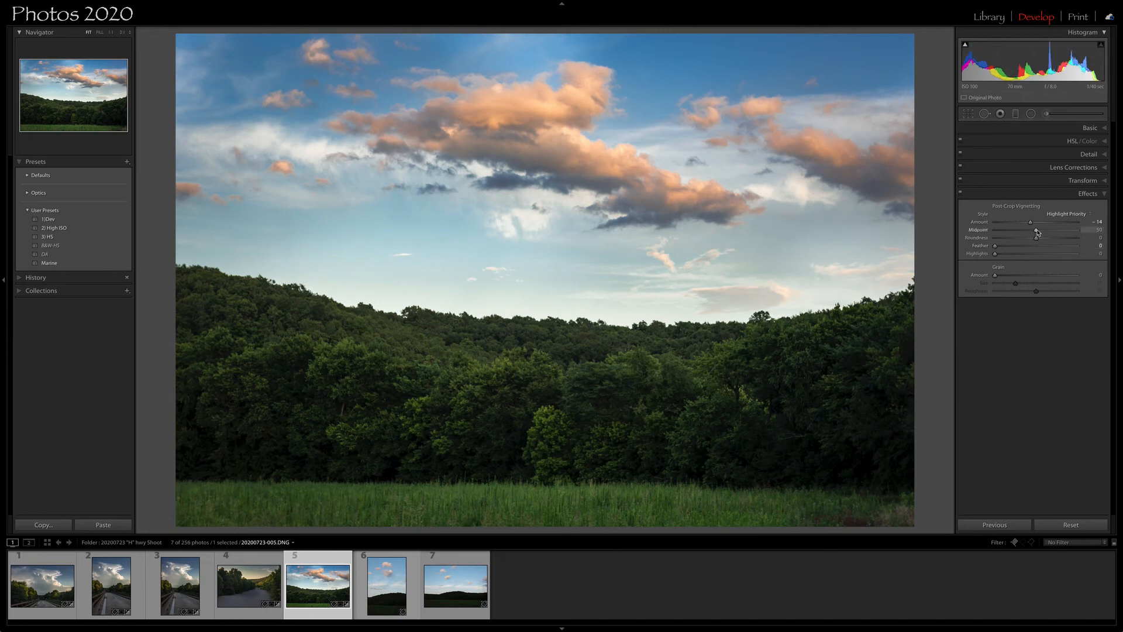
{"action": "left_click_drag", "start_coordinate": [1037, 232], "coordinate": [1013, 242]}
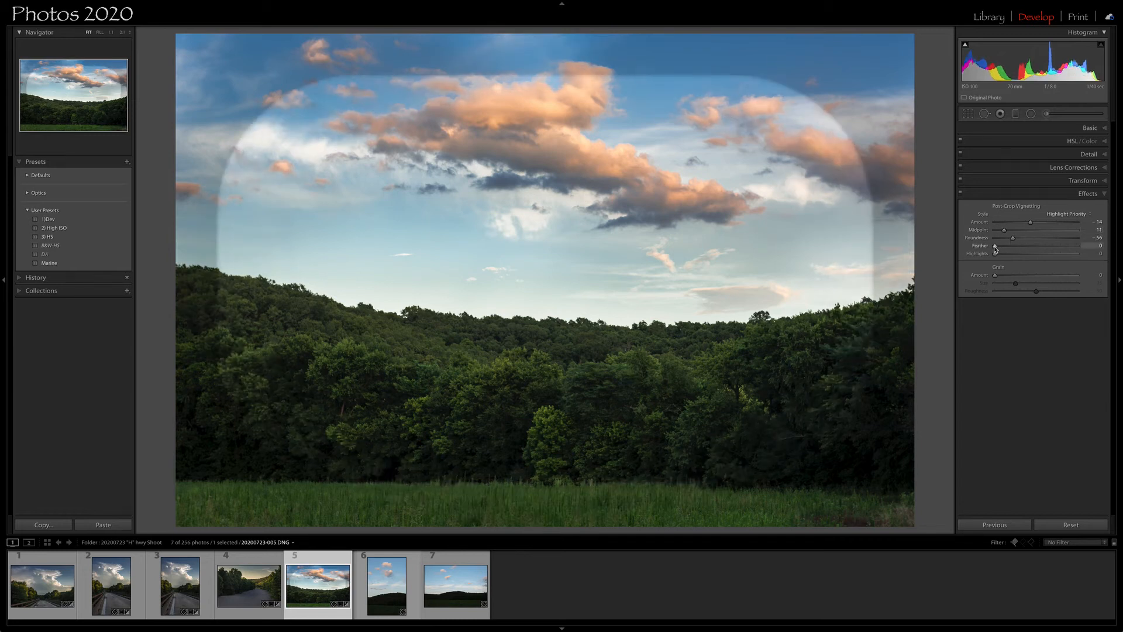
{"action": "left_click_drag", "start_coordinate": [995, 246], "coordinate": [1048, 251]}
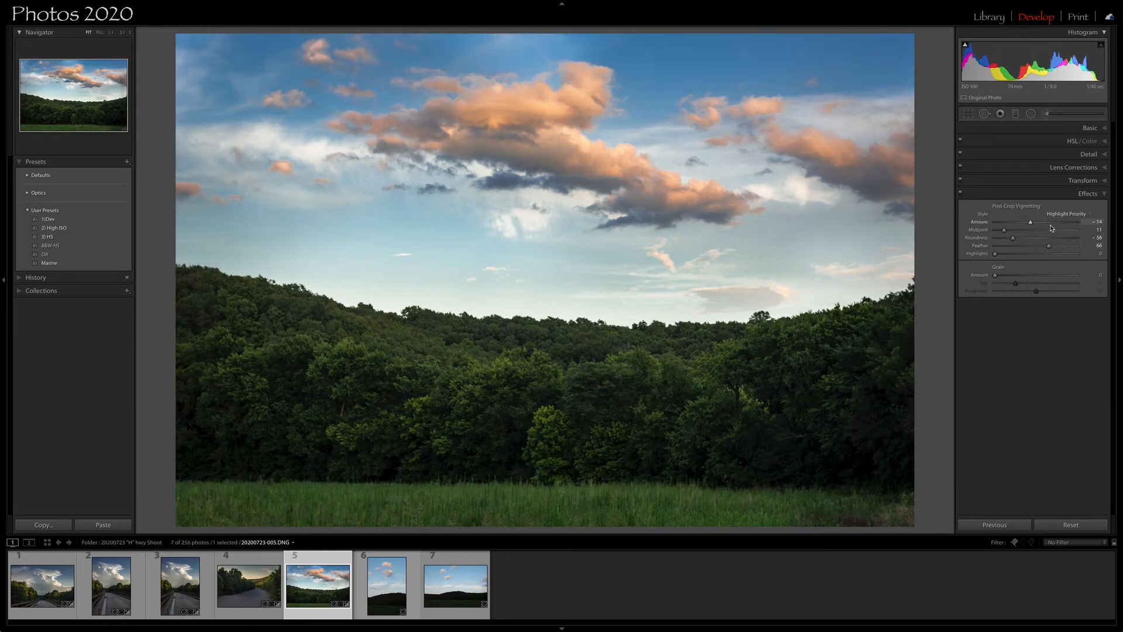
{"action": "left_click_drag", "start_coordinate": [1031, 222], "coordinate": [1033, 223]}
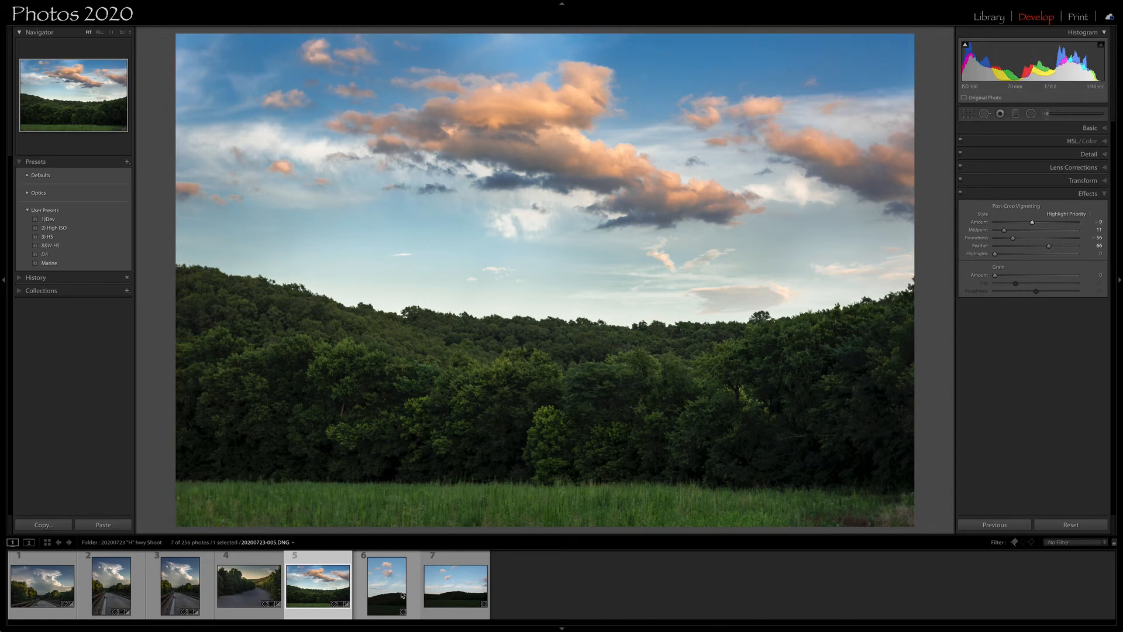
Open the sixth photo and apply the fifth photo's develop settings to it
{"action": "left_click", "coordinate": [379, 597]}
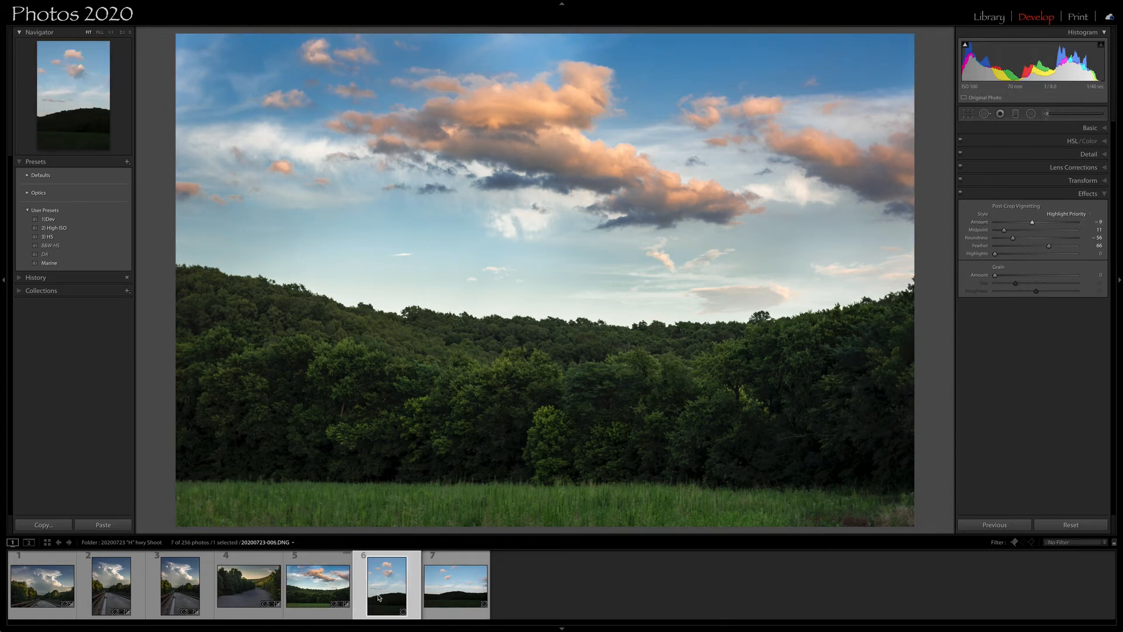
{"action": "left_click", "coordinate": [1006, 526]}
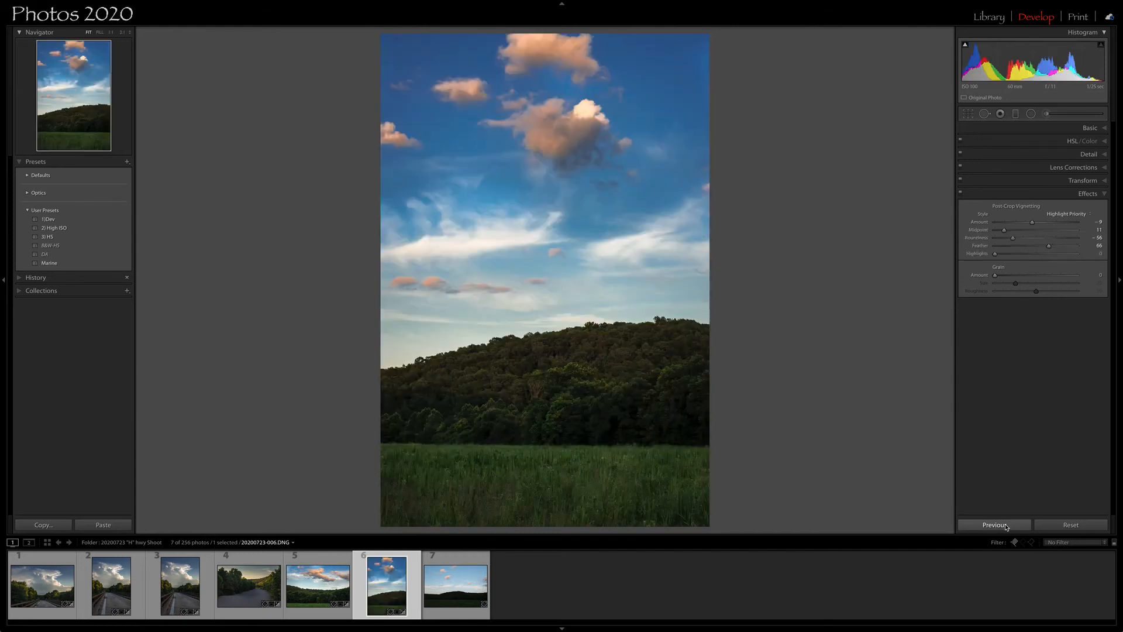
Try straightening the sixth photo to an angle of -1.84 with a repositioned, slightly larger crop, and inspect the sky up close
{"action": "key", "text": "r"}
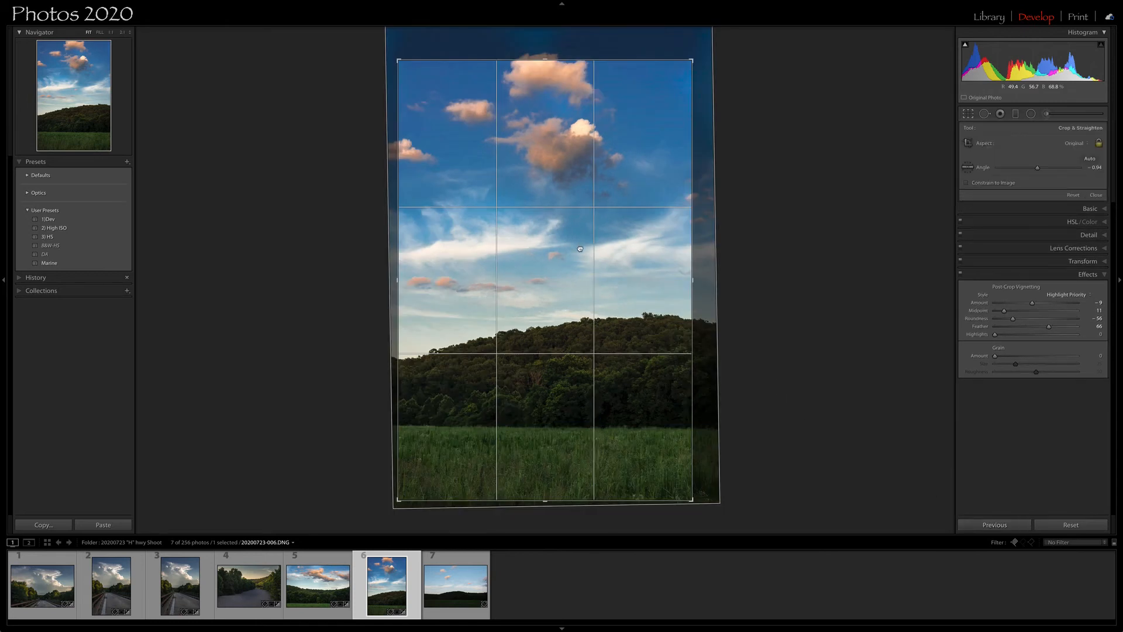
{"action": "left_click_drag", "start_coordinate": [580, 248], "coordinate": [623, 357]}
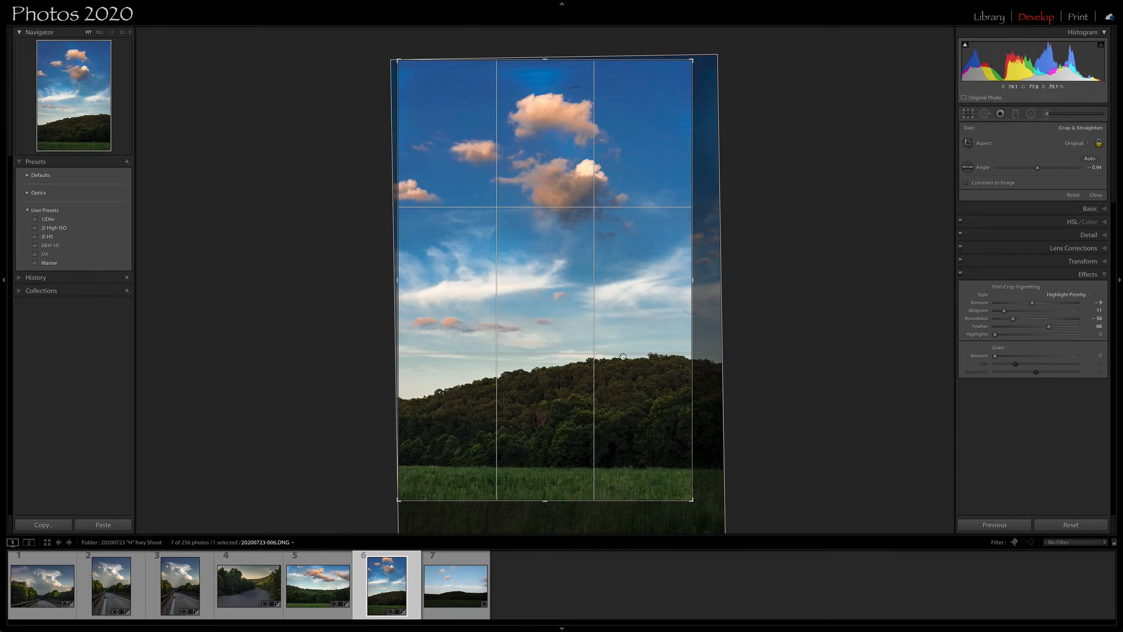
{"action": "left_click_drag", "start_coordinate": [700, 509], "coordinate": [695, 515]}
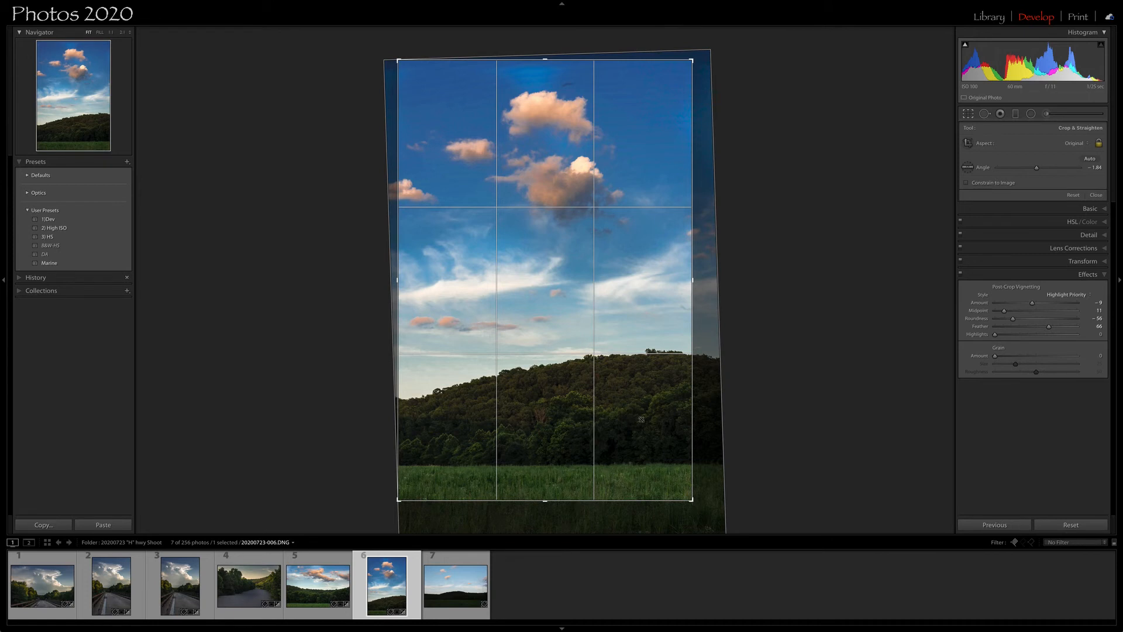
{"action": "left_click_drag", "start_coordinate": [641, 419], "coordinate": [636, 419]}
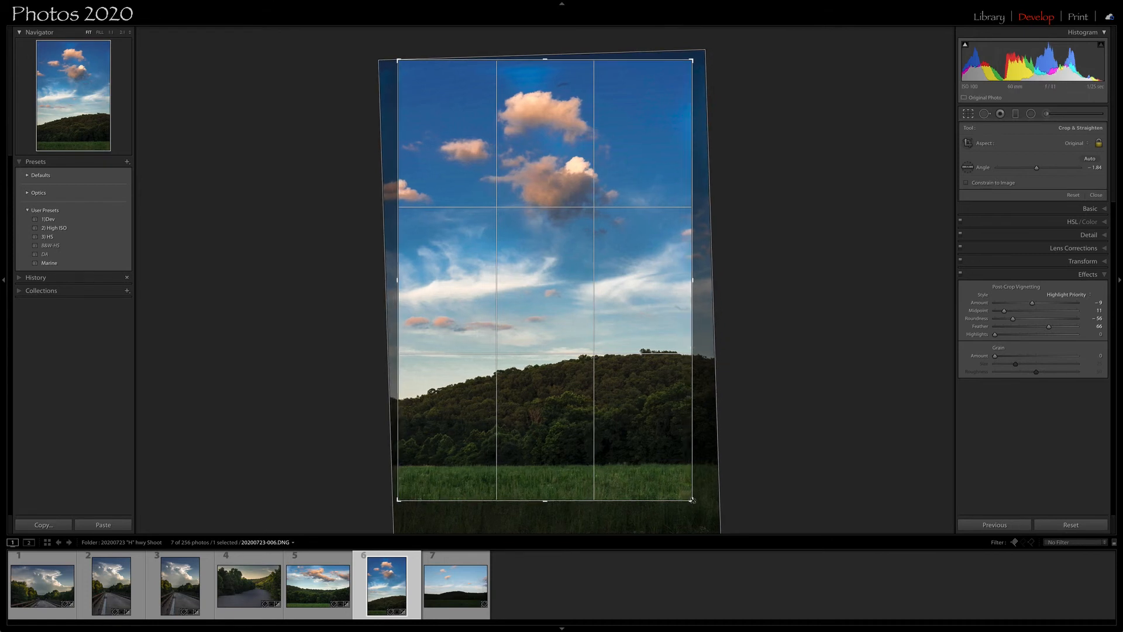
{"action": "left_click_drag", "start_coordinate": [692, 500], "coordinate": [707, 522]}
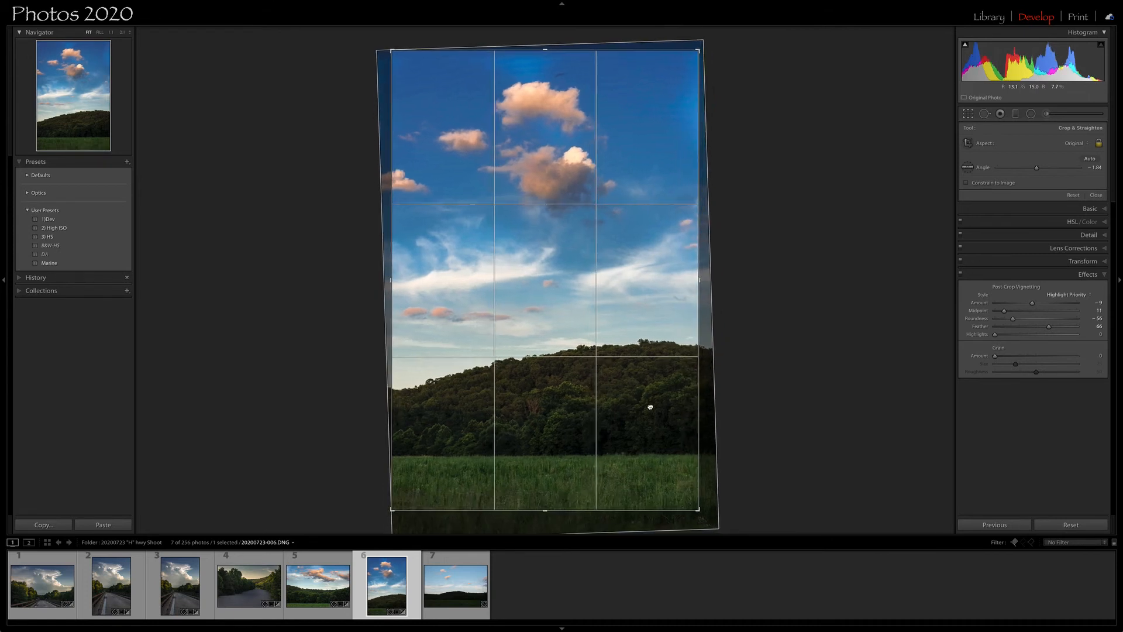
{"action": "double_click", "coordinate": [649, 407]}
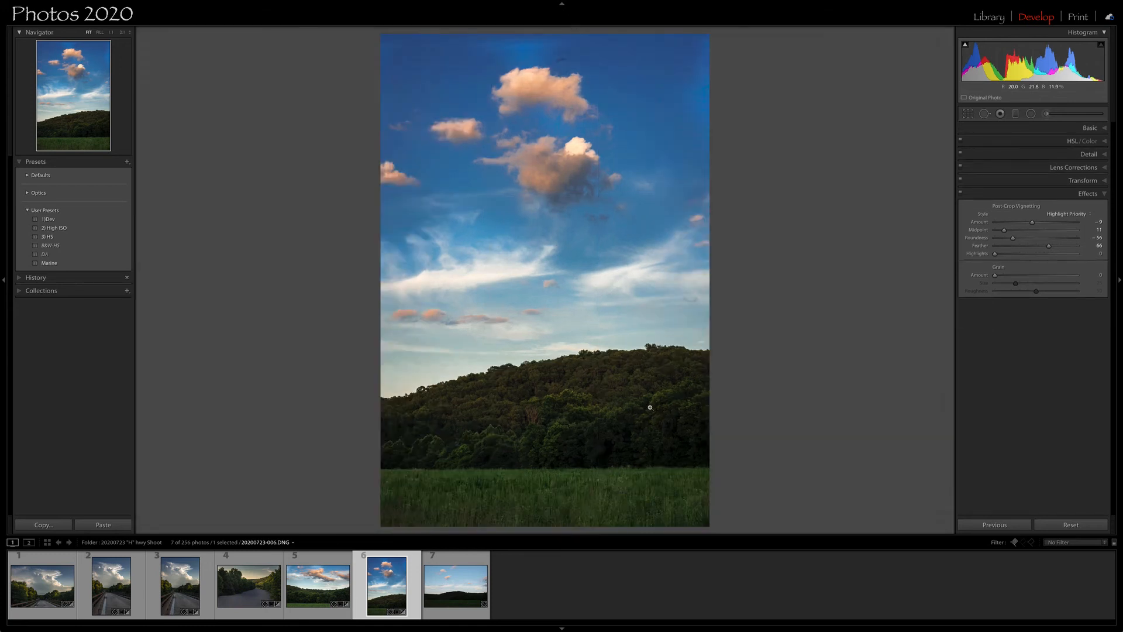
{"action": "left_click", "coordinate": [503, 62]}
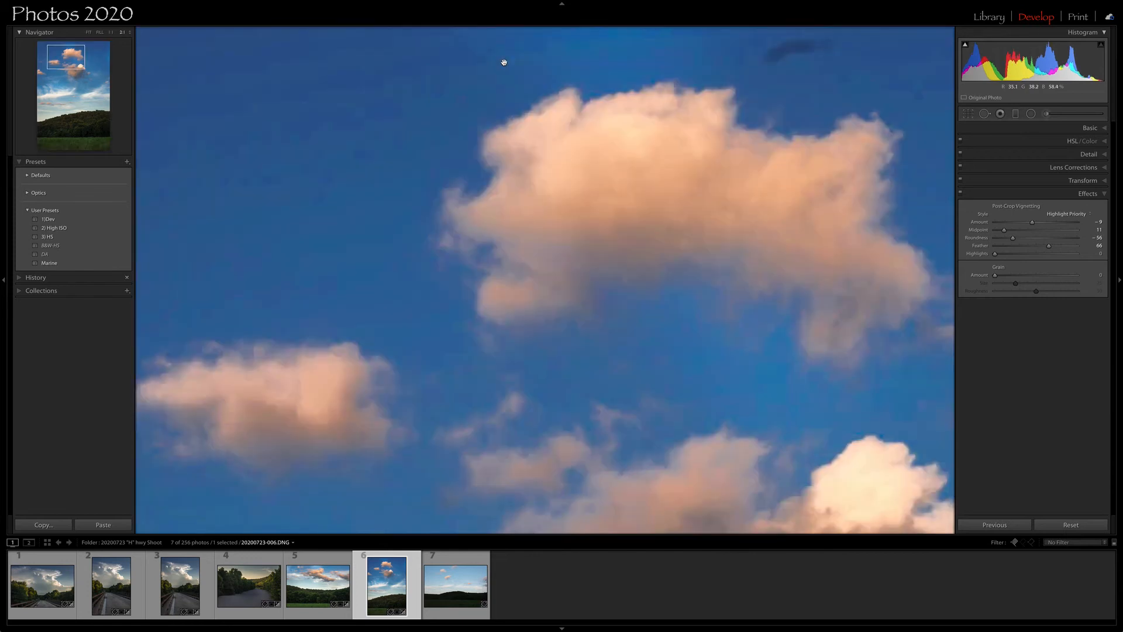
{"action": "left_click", "coordinate": [88, 32]}
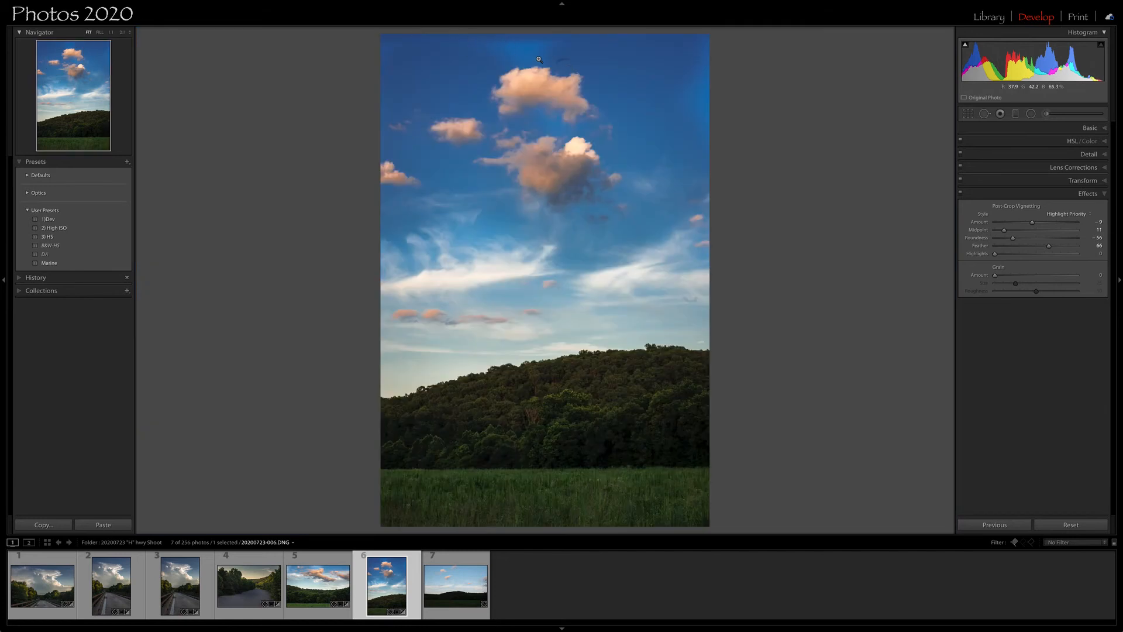
Reset all develop settings of the sixth photo and apply the user preset 1)Dev
{"action": "left_click", "coordinate": [1068, 525]}
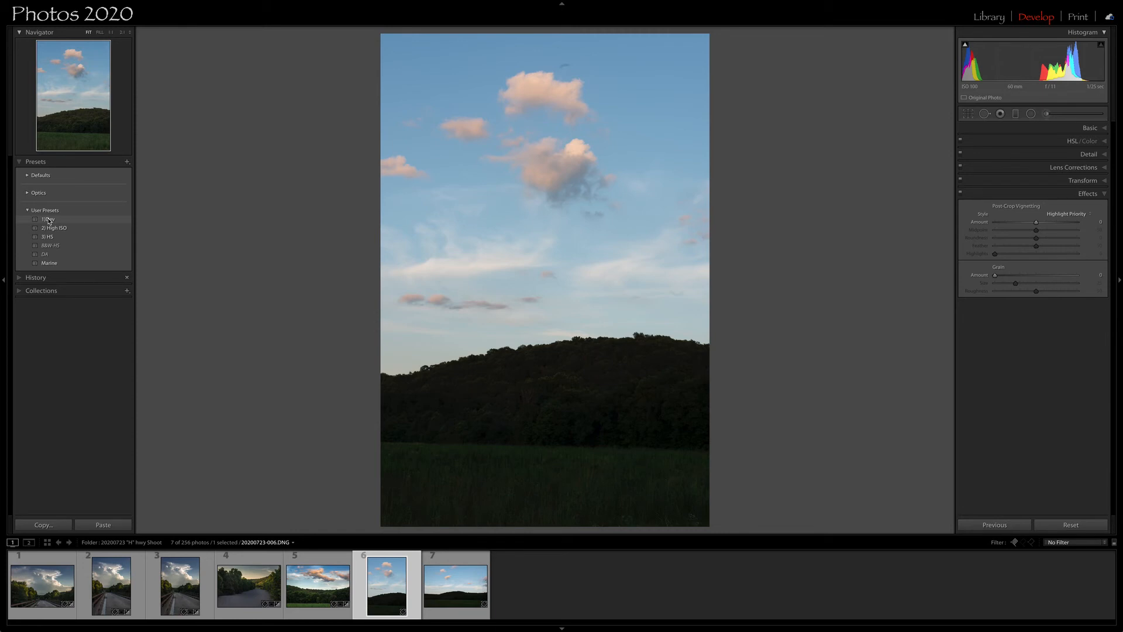
{"action": "left_click", "coordinate": [49, 219]}
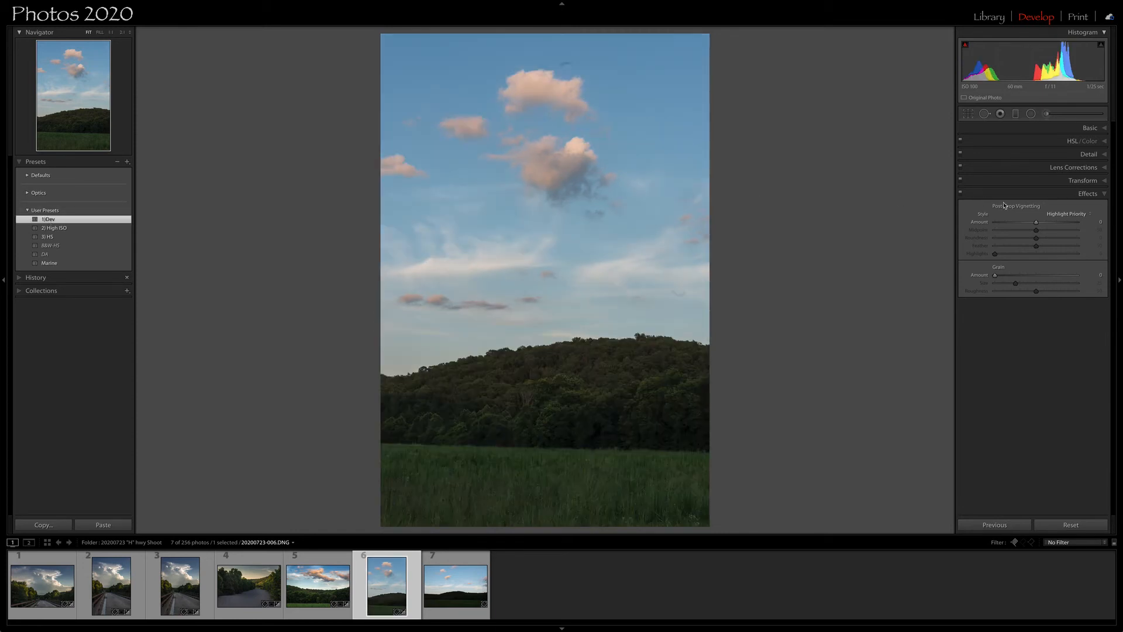
Set the sixth photo's Exposure to -0.54, Whites to +57 and Blacks to -3
{"action": "left_click", "coordinate": [1090, 129]}
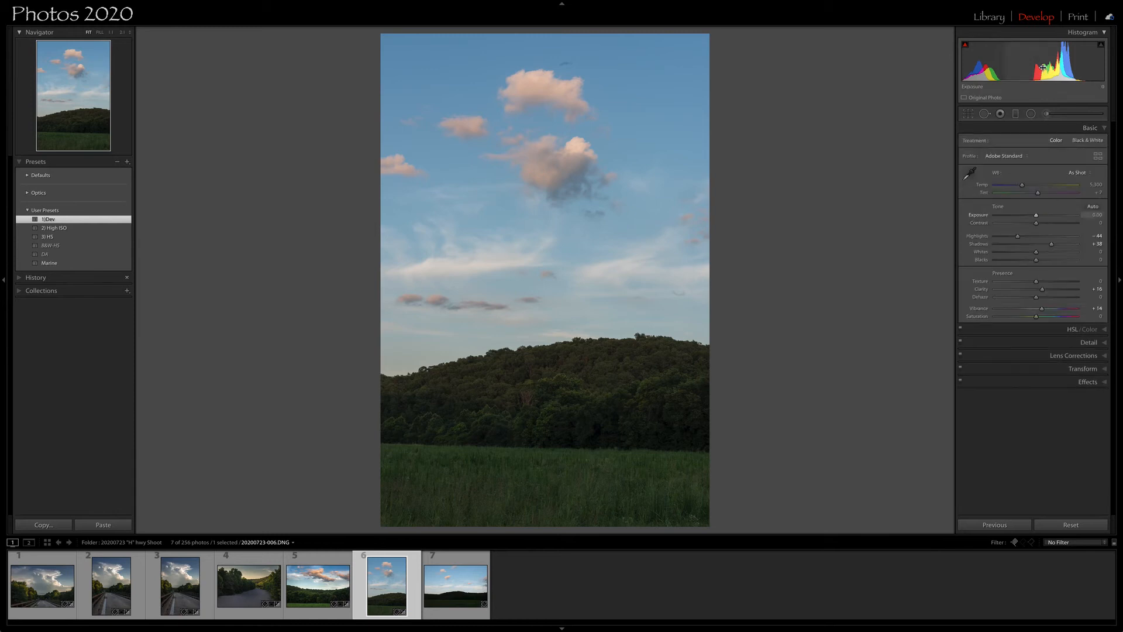
{"action": "left_click_drag", "start_coordinate": [1043, 67], "coordinate": [1026, 68]}
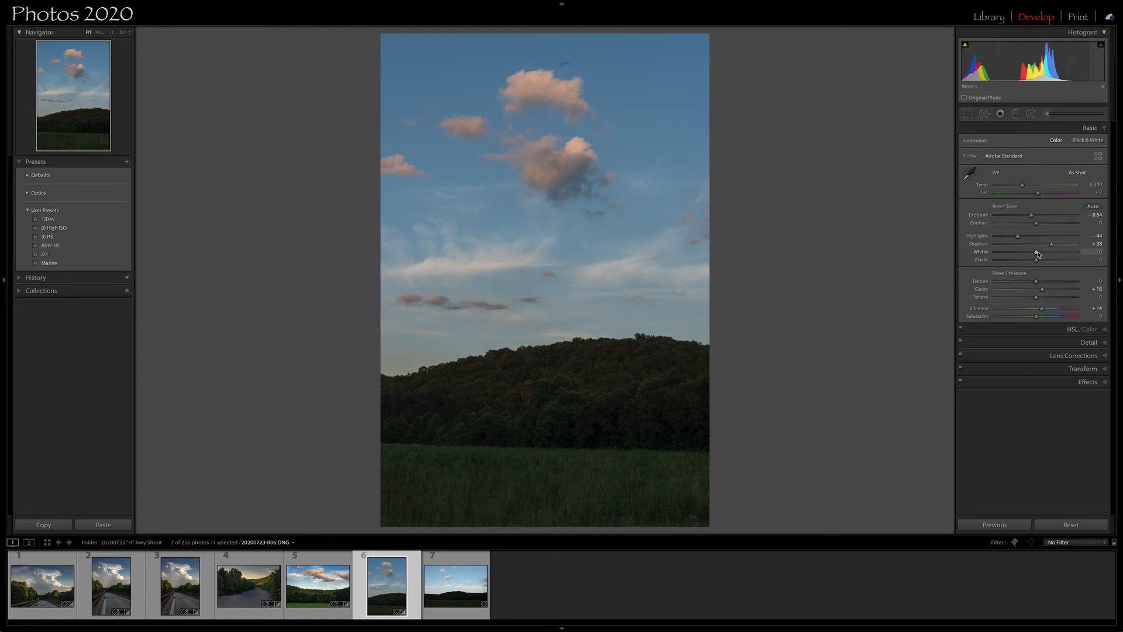
{"action": "mouse_move", "coordinate": [1037, 253]}
{"action": "left_mouse_down"}
{"action": "mouse_move", "coordinate": [1066, 255]}
{"action": "mouse_move", "coordinate": [1035, 263]}
{"action": "left_mouse_up"}
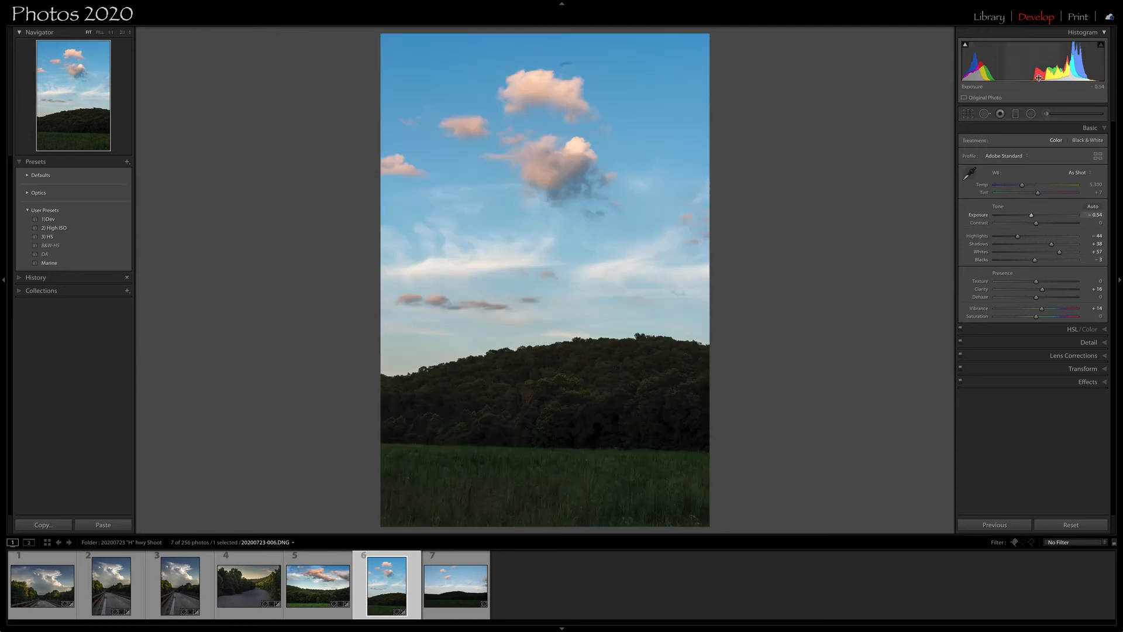
Use targeted HSL adjustments to set Hue to Aqua +3 and Blue +18, and Luminance to Green +37, Aqua -4 and Blue -27
{"action": "left_click", "coordinate": [1073, 330]}
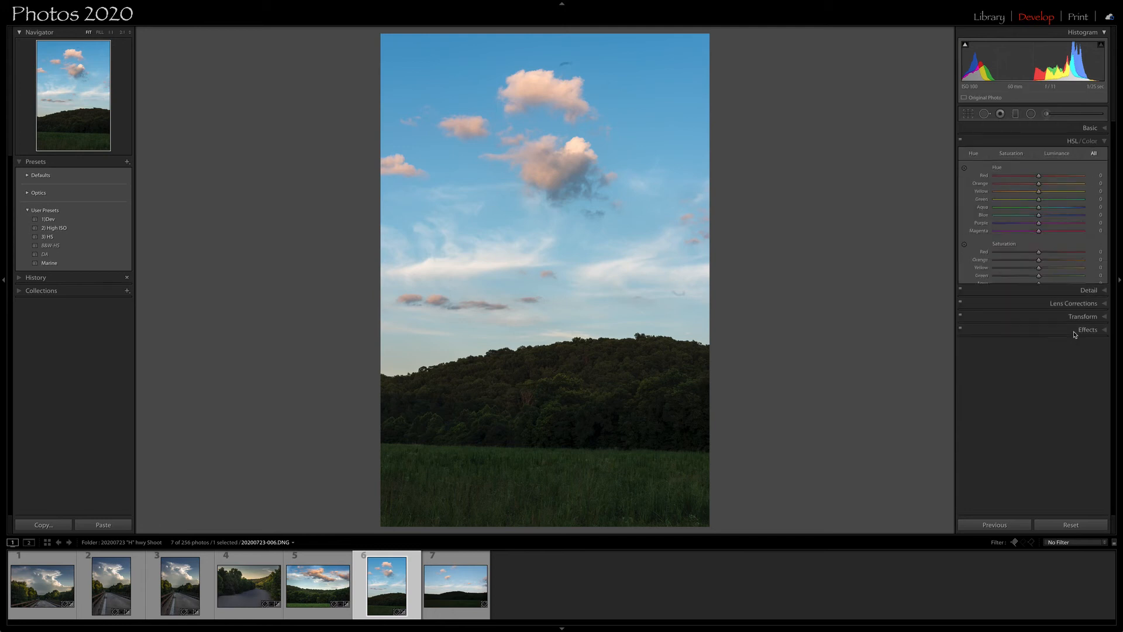
{"action": "left_click", "coordinate": [964, 169]}
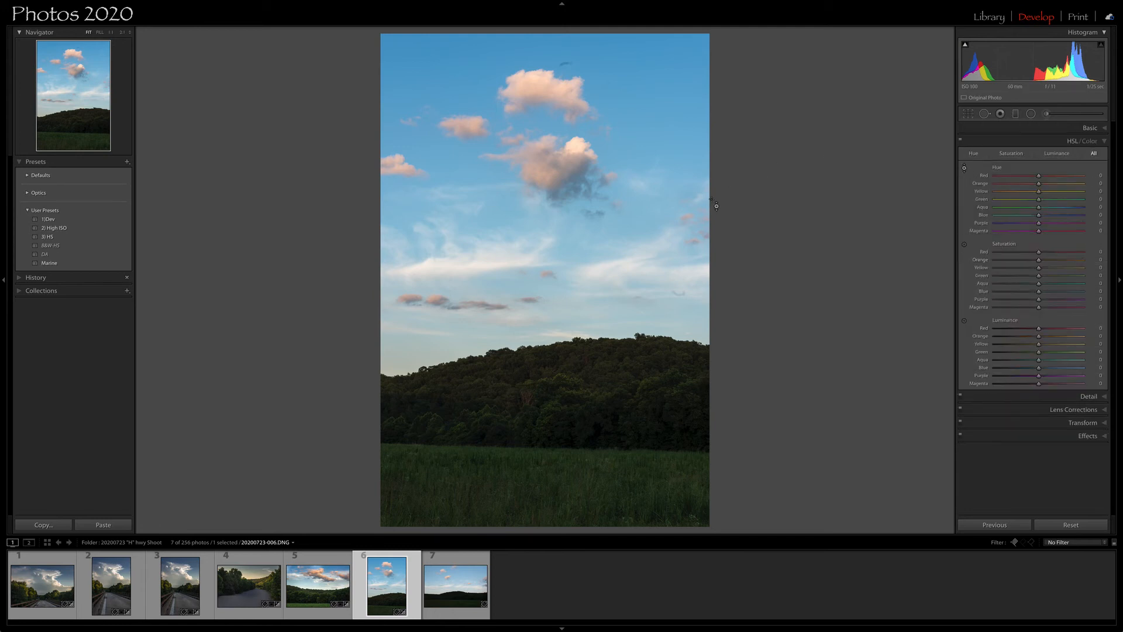
{"action": "left_click_drag", "start_coordinate": [638, 188], "coordinate": [638, 177]}
{"action": "left_click", "coordinate": [964, 321]}
{"action": "left_click_drag", "start_coordinate": [544, 214], "coordinate": [544, 222]}
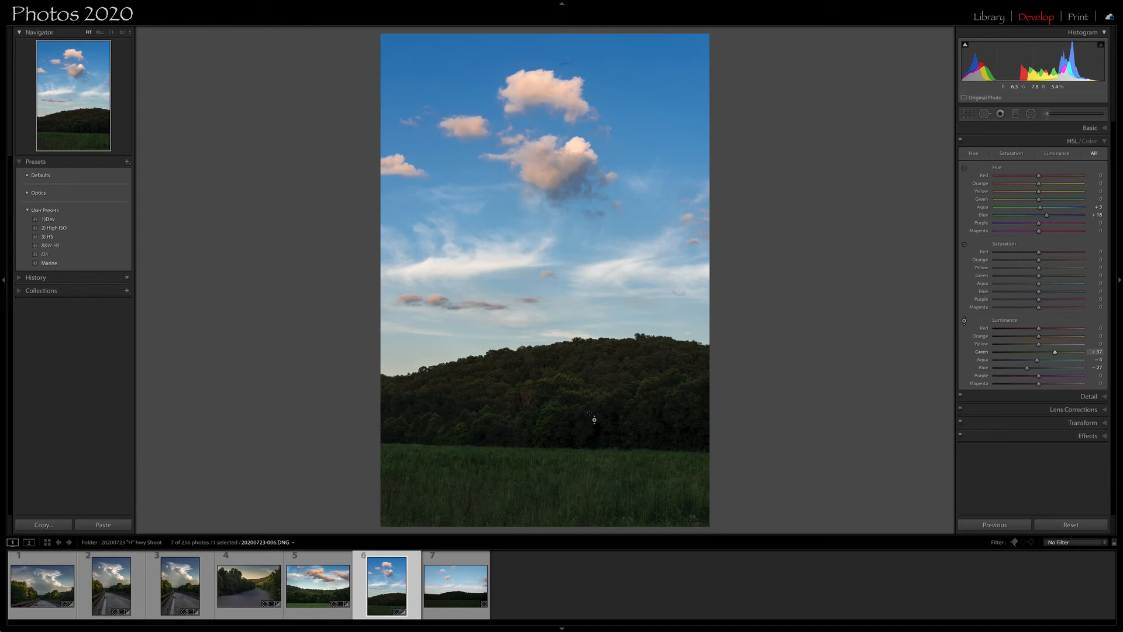
Straighten the photo along the edge between field and trees to an angle of -1.77, and shift the image slightly down within the crop
{"action": "key", "text": "r"}
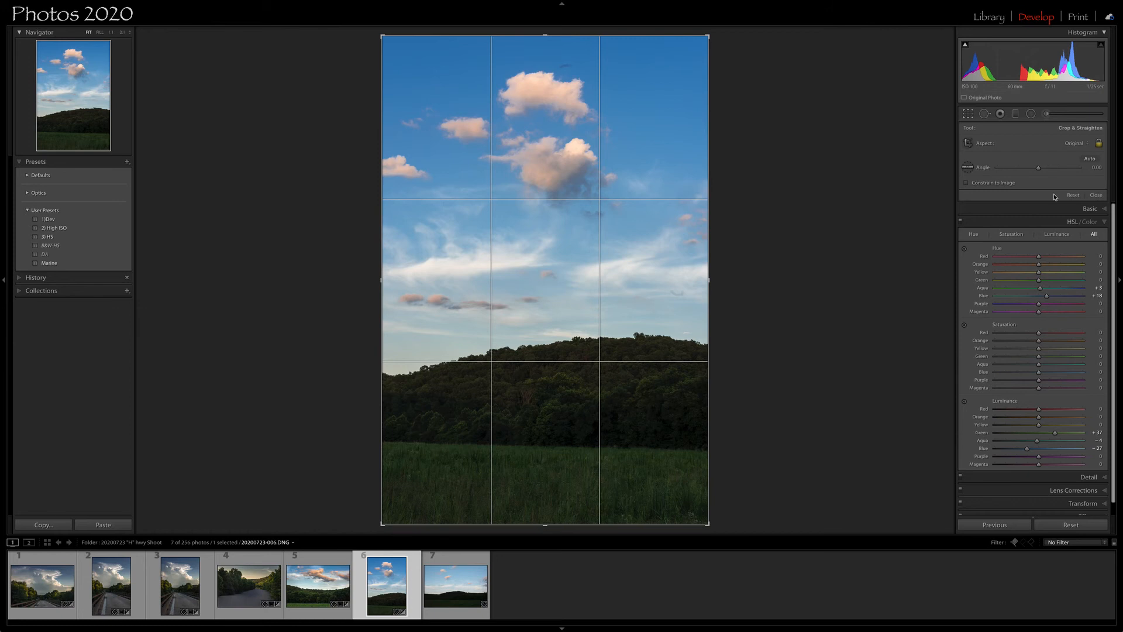
{"action": "left_click", "coordinate": [968, 168]}
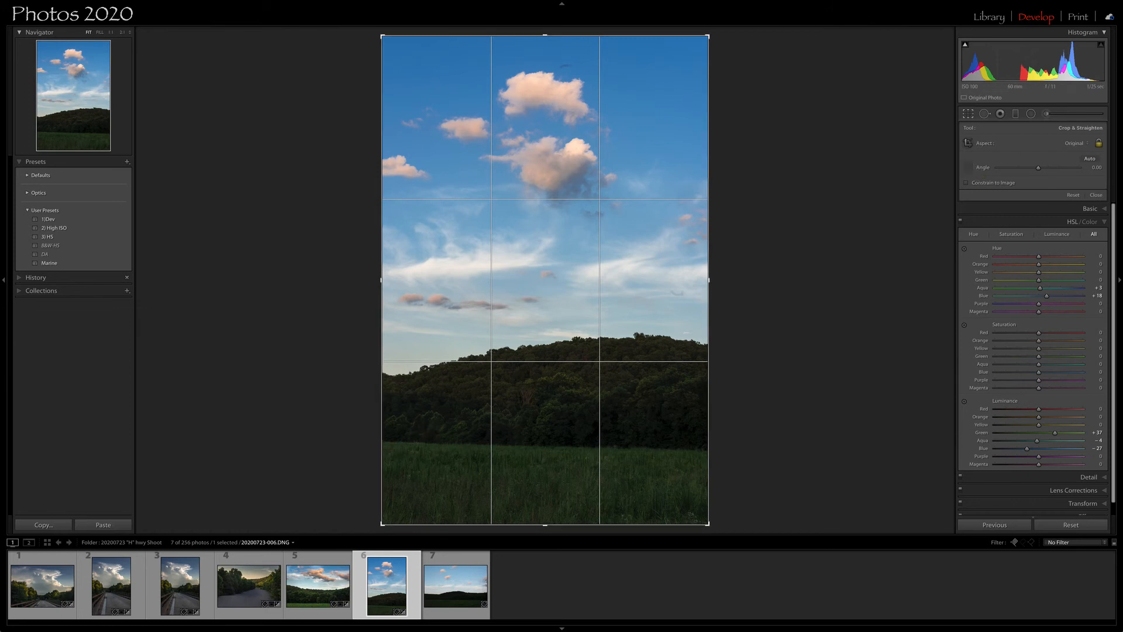
{"action": "mouse_move", "coordinate": [381, 440]}
{"action": "left_mouse_down"}
{"action": "mouse_move", "coordinate": [497, 455]}
{"action": "mouse_move", "coordinate": [700, 447]}
{"action": "mouse_move", "coordinate": [723, 458]}
{"action": "left_mouse_up"}
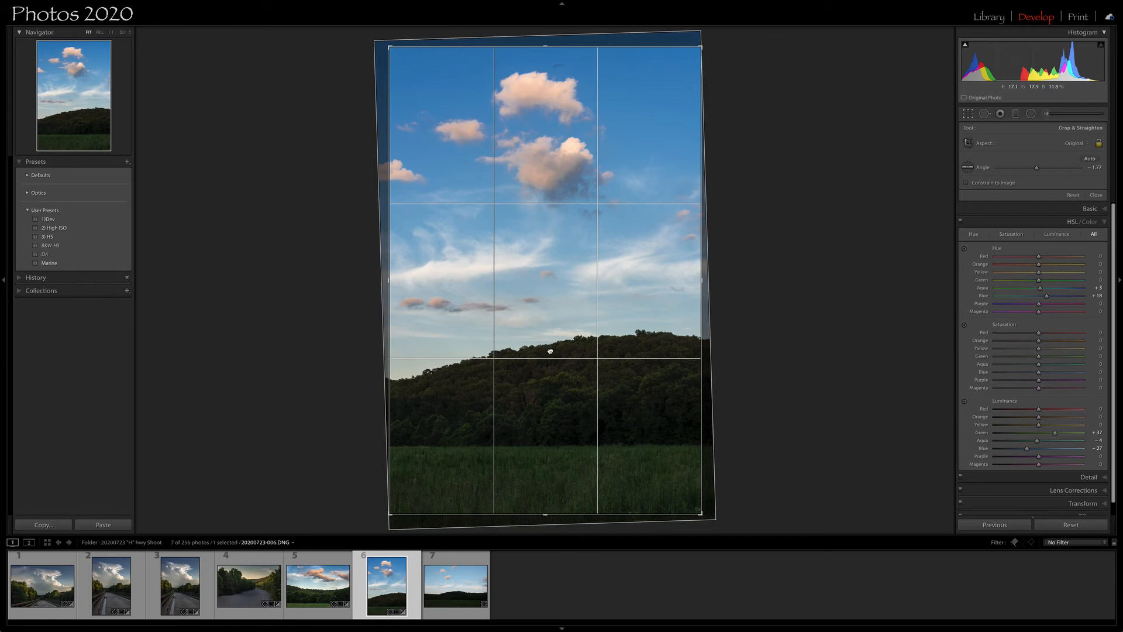
{"action": "left_click_drag", "start_coordinate": [550, 352], "coordinate": [551, 357]}
{"action": "key", "text": "Return"}
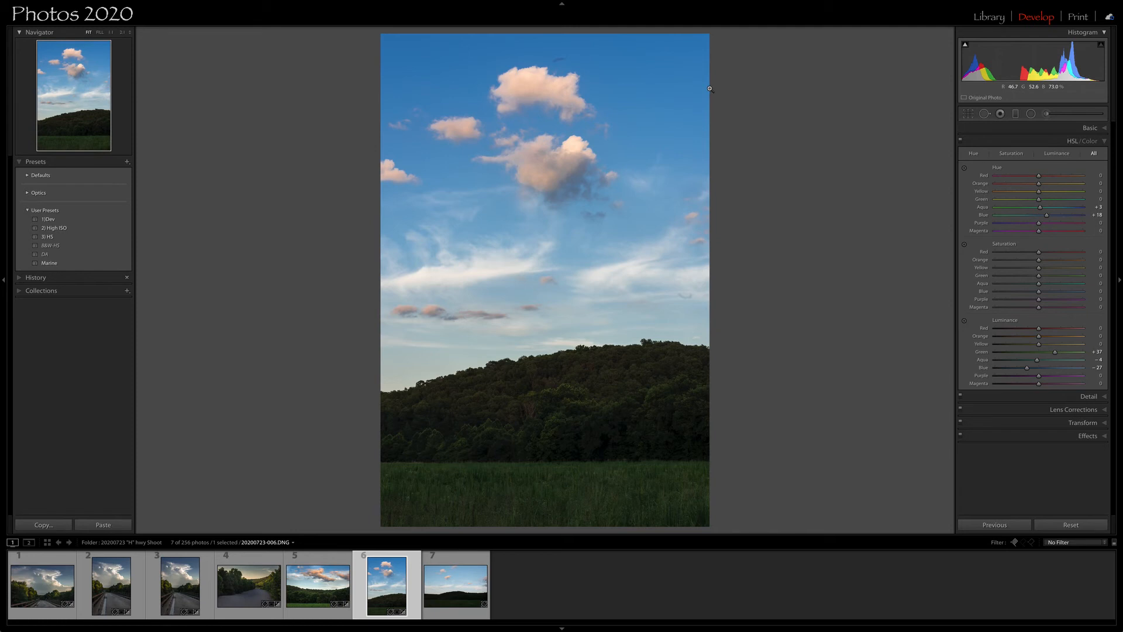
Remove the dark smudge in the sky above the large upper cloud with a Heal stroke of size 49
{"action": "left_click", "coordinate": [551, 64]}
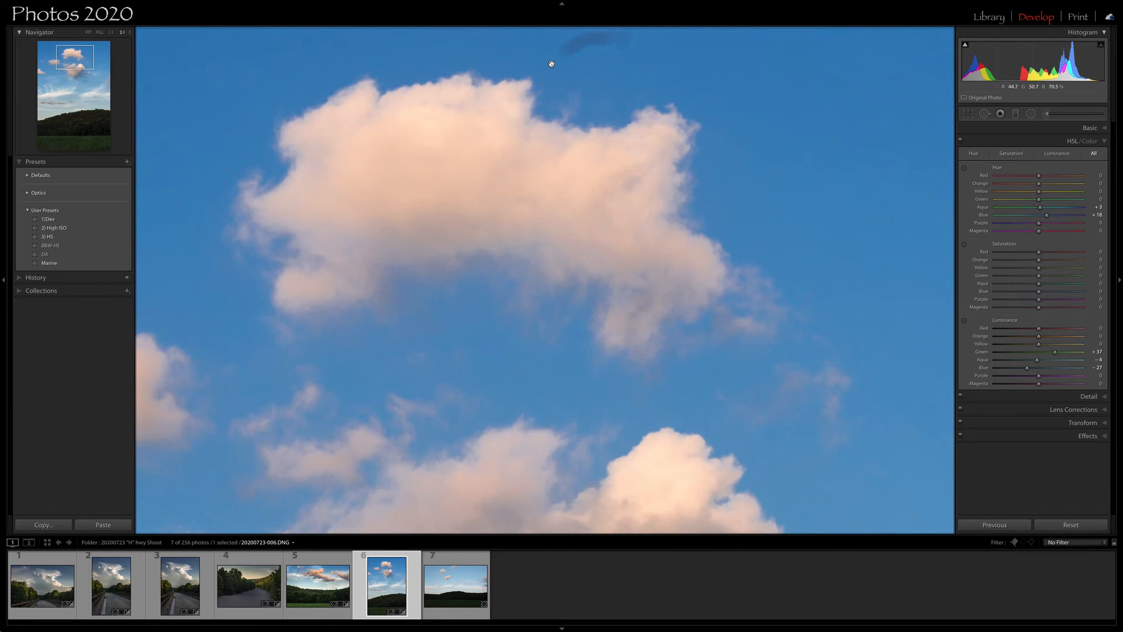
{"action": "left_click", "coordinate": [582, 173]}
{"action": "left_click", "coordinate": [577, 188]}
{"action": "left_click", "coordinate": [547, 132]}
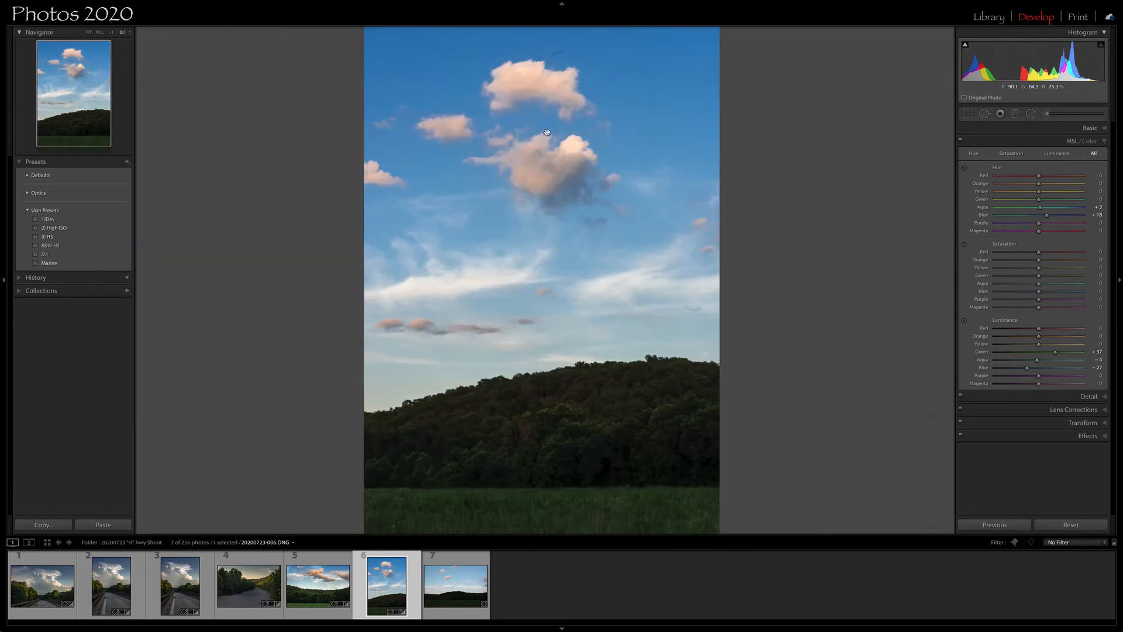
{"action": "left_click", "coordinate": [546, 132]}
{"action": "left_click_drag", "start_coordinate": [547, 133], "coordinate": [653, 486]}
{"action": "left_click_drag", "start_coordinate": [563, 268], "coordinate": [565, 363]}
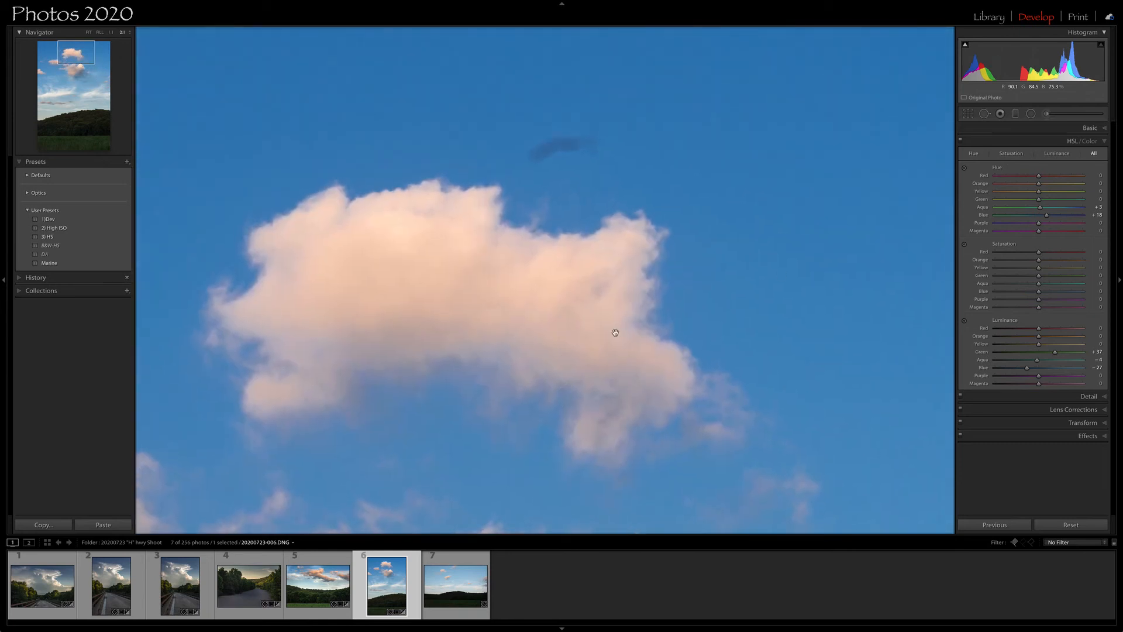
{"action": "left_click", "coordinate": [984, 114]}
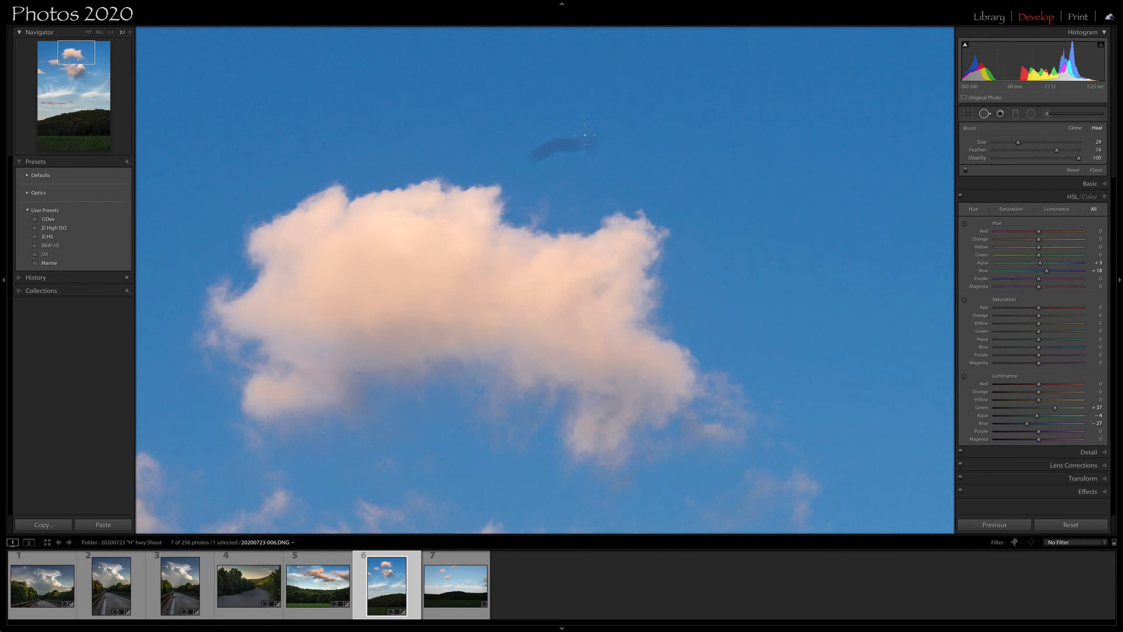
{"action": "left_click_drag", "start_coordinate": [596, 145], "coordinate": [529, 157]}
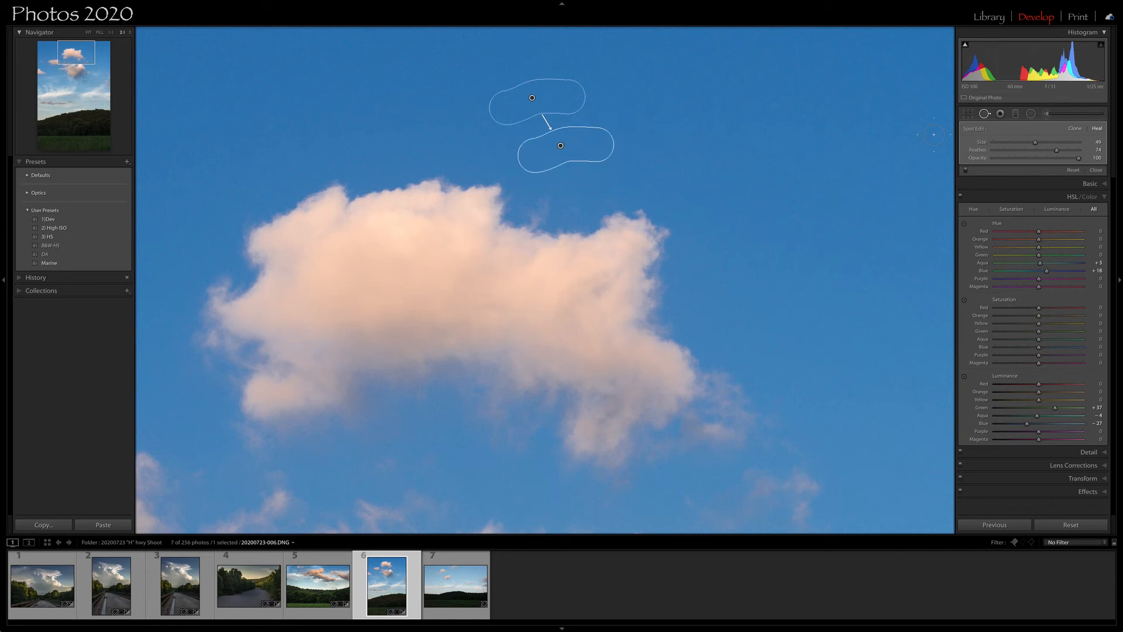
Remove the two dark smudges in the pale sky above the right end of the hill with Heal strokes of size 49
{"action": "left_click", "coordinate": [48, 55]}
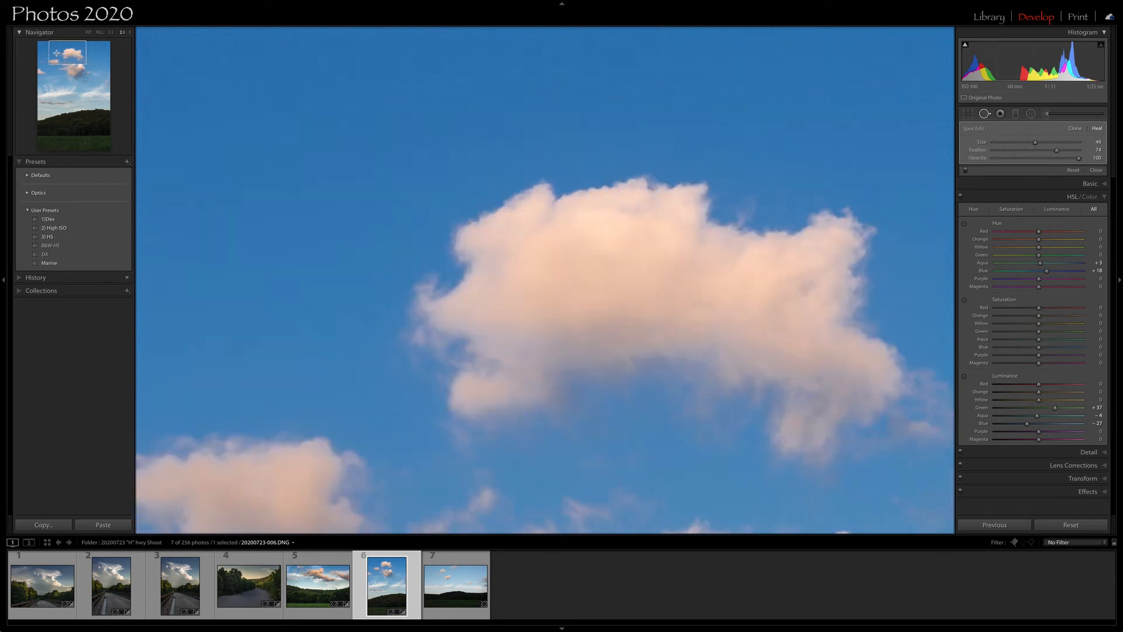
{"action": "left_click", "coordinate": [42, 88]}
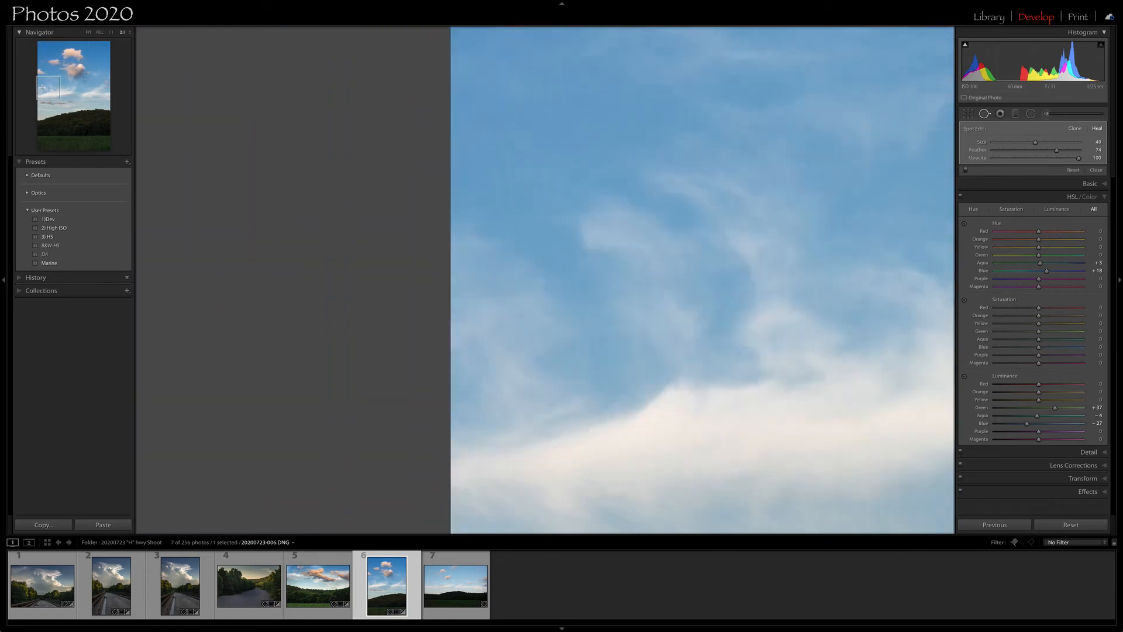
{"action": "left_click_drag", "start_coordinate": [48, 93], "coordinate": [107, 101]}
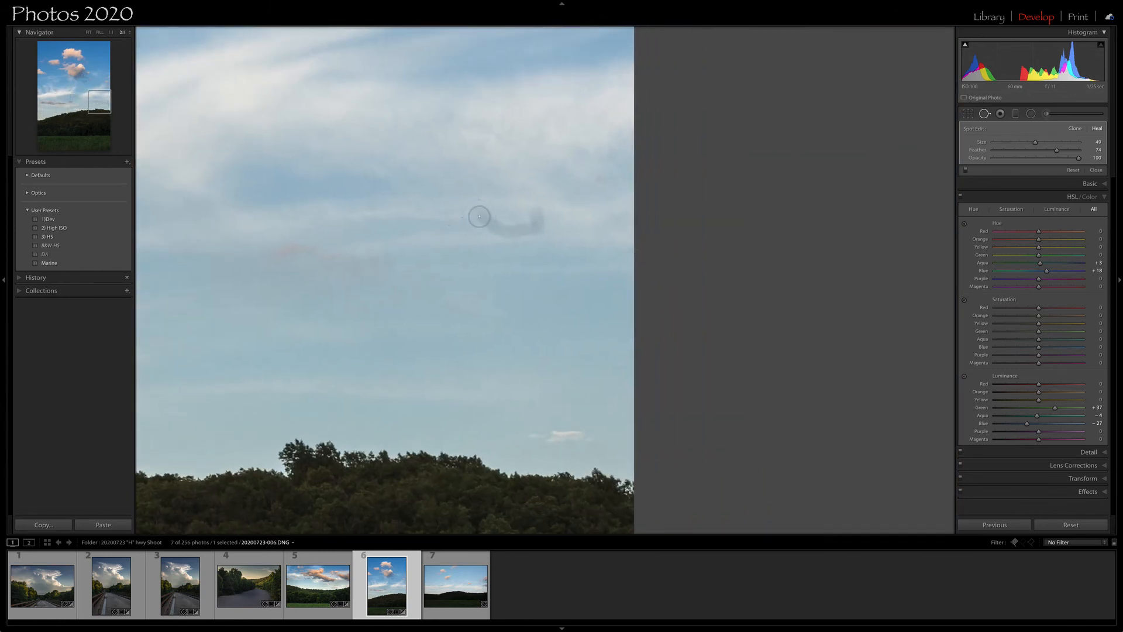
{"action": "mouse_move", "coordinate": [478, 215]}
{"action": "left_mouse_down"}
{"action": "mouse_move", "coordinate": [523, 230]}
{"action": "mouse_move", "coordinate": [540, 223]}
{"action": "mouse_move", "coordinate": [536, 212]}
{"action": "left_mouse_up"}
{"action": "left_click_drag", "start_coordinate": [538, 290], "coordinate": [555, 321]}
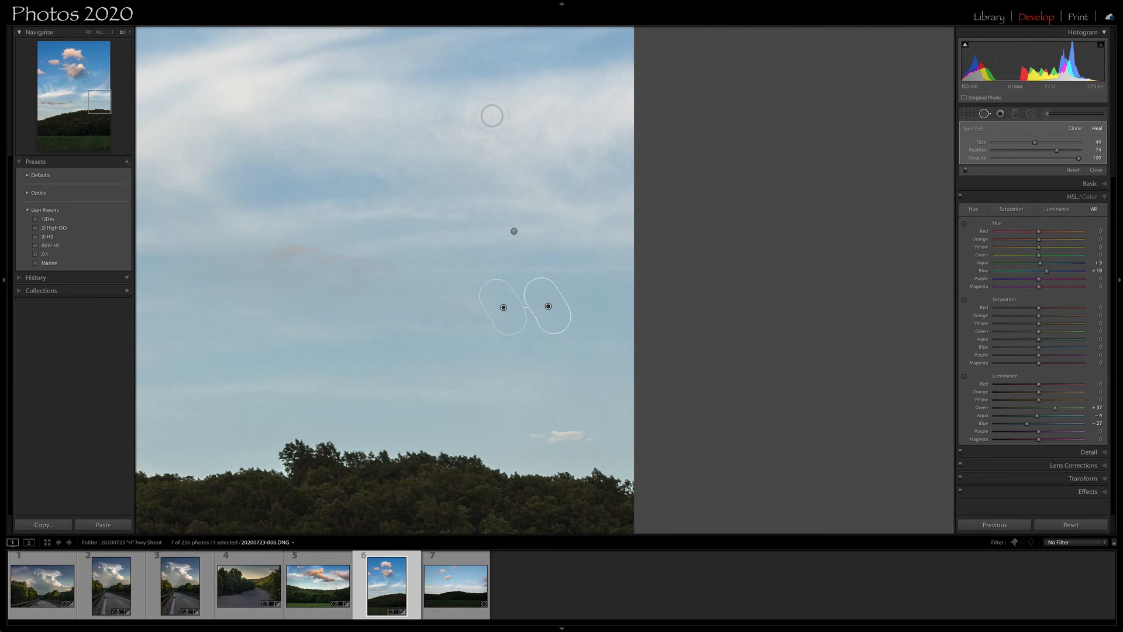
Try a Heal stroke in the blue sky above the white cloud band, undo it, and check the surrounding sky for spots
{"action": "left_click_drag", "start_coordinate": [492, 116], "coordinate": [498, 356]}
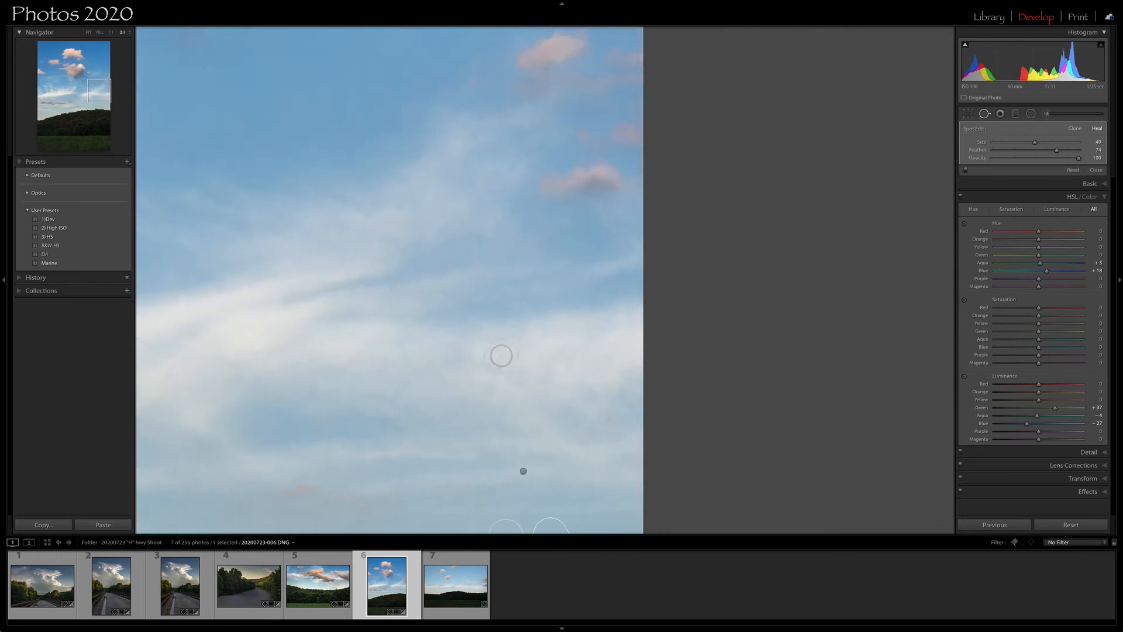
{"action": "left_click_drag", "start_coordinate": [301, 61], "coordinate": [363, 93]}
{"action": "key", "text": "ctrl+z"}
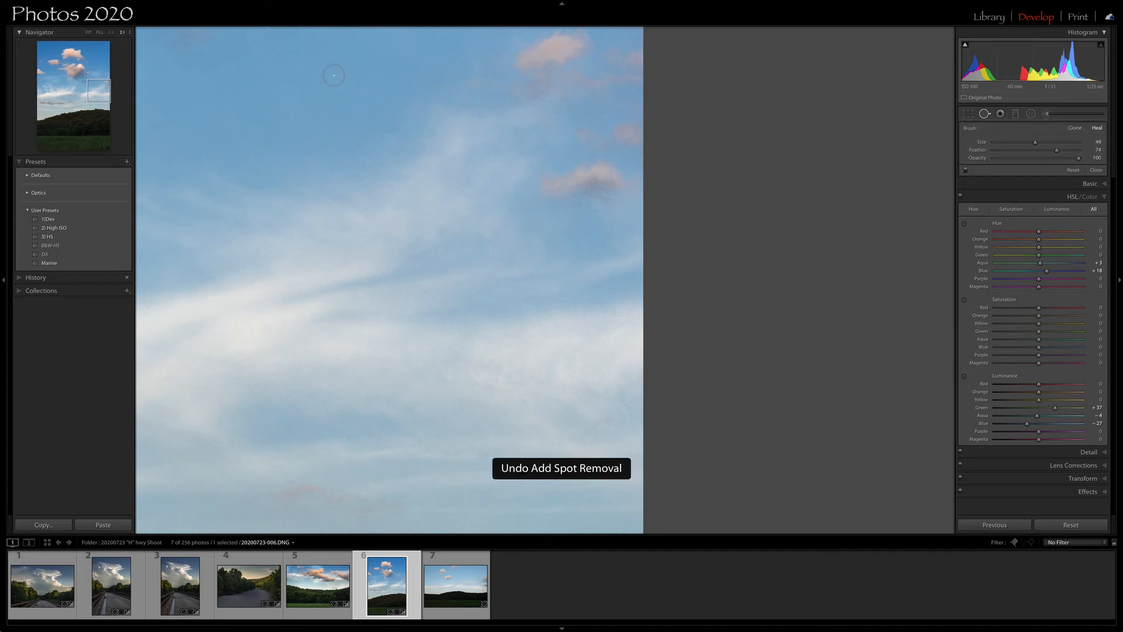
{"action": "left_click", "coordinate": [84, 66]}
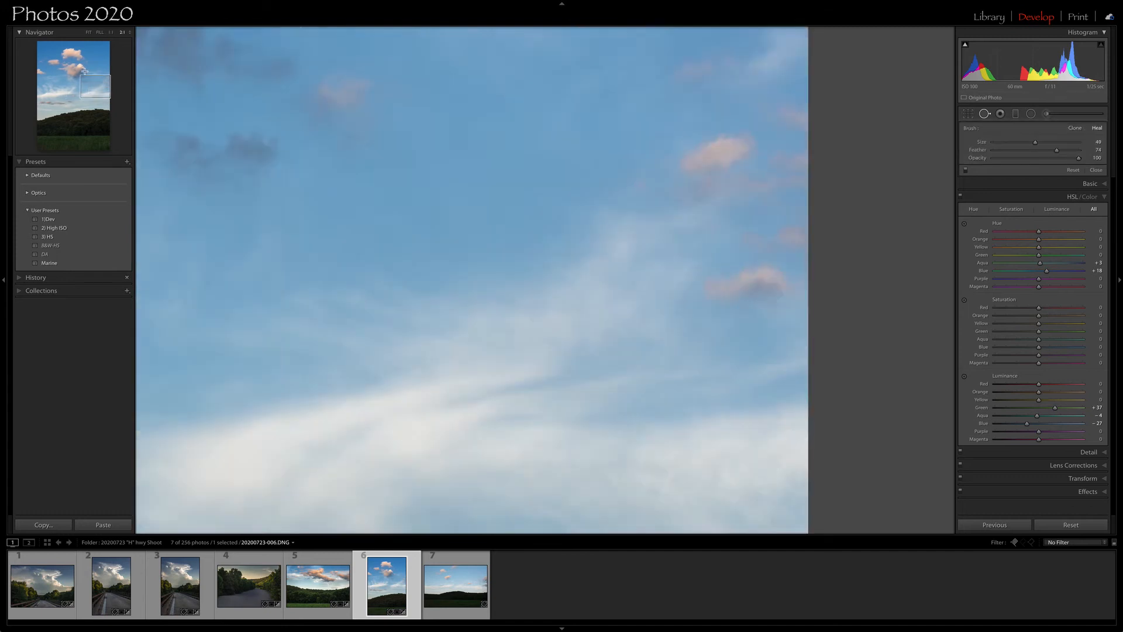
{"action": "left_click_drag", "start_coordinate": [83, 65], "coordinate": [95, 86]}
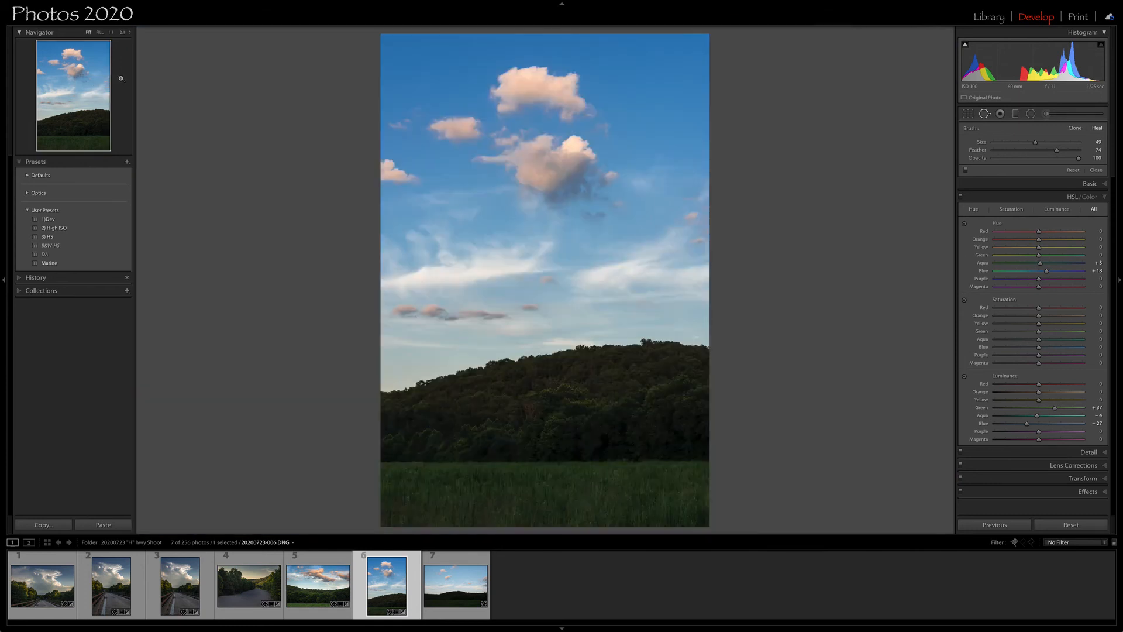
Add a graduated filter just above the photo's upper edge so it covers the whole image, and reset all its effect settings to zero
{"action": "left_click", "coordinate": [1015, 115]}
{"action": "left_click_drag", "start_coordinate": [547, 31], "coordinate": [547, 22]}
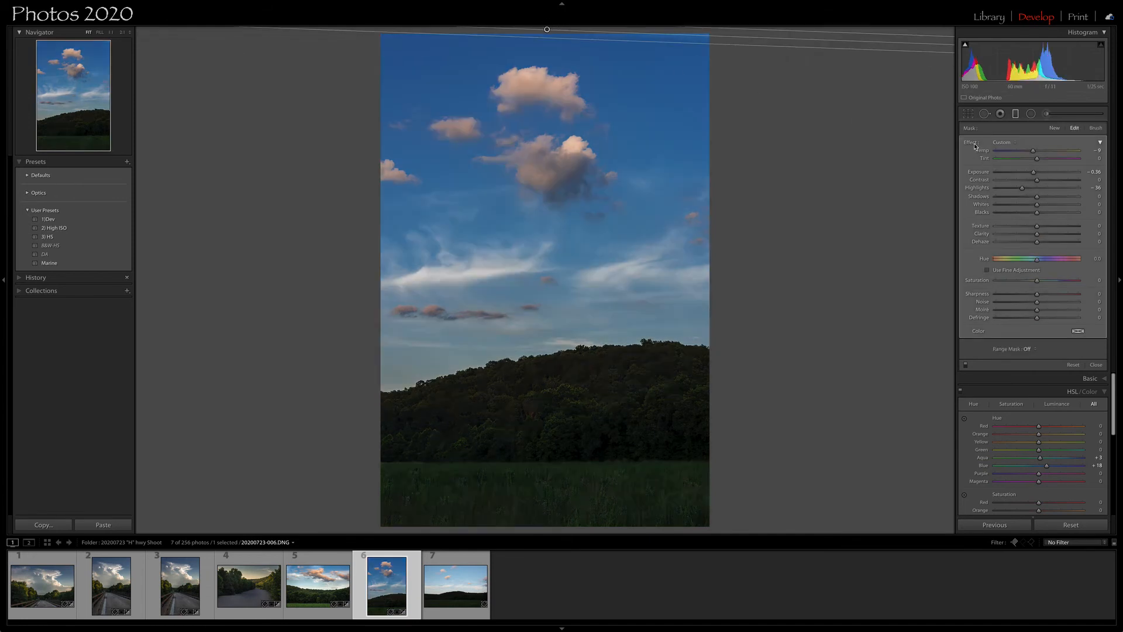
{"action": "double_click", "coordinate": [971, 143]}
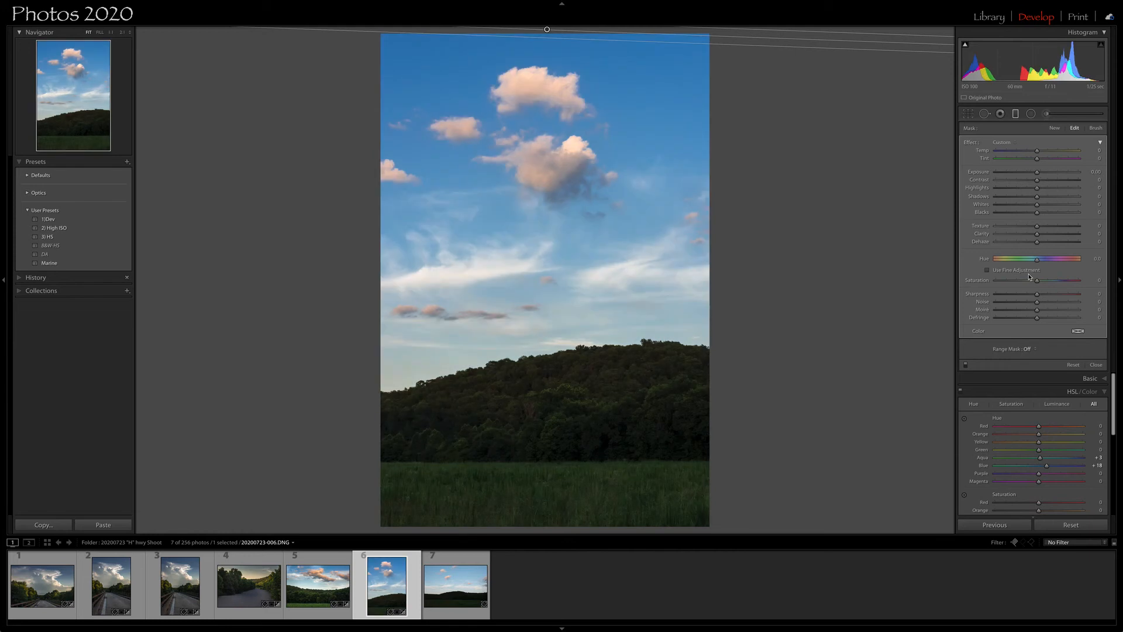
Limit the graduated filter with a Luminance range mask of 0/39 and display the luminance mask
{"action": "left_click", "coordinate": [1038, 349]}
{"action": "left_click", "coordinate": [1036, 361]}
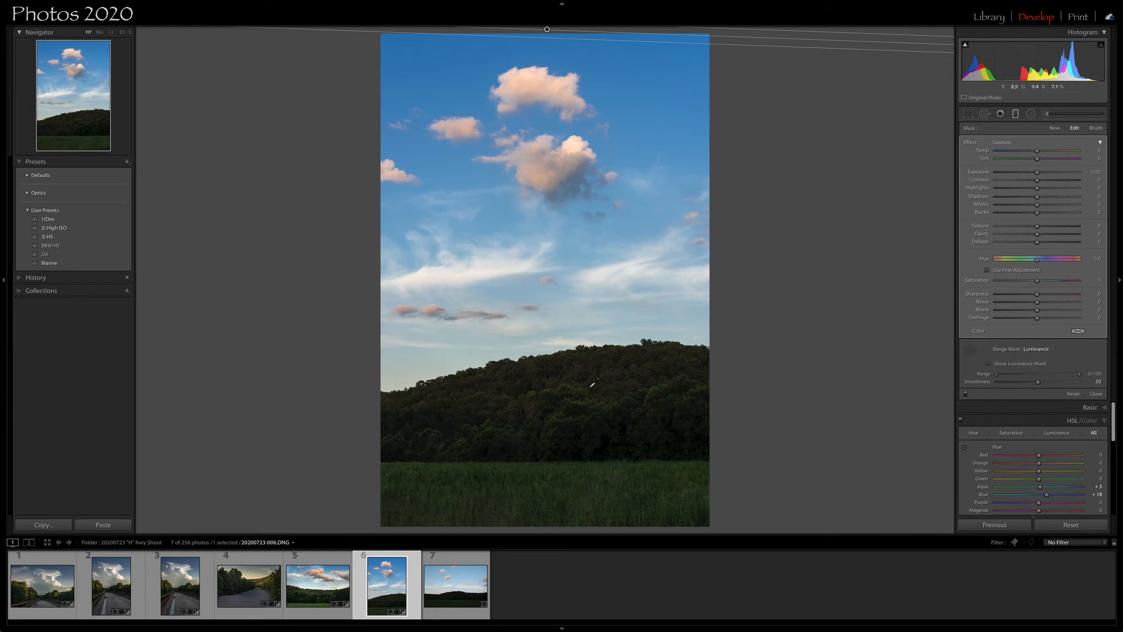
{"action": "left_click_drag", "start_coordinate": [1079, 373], "coordinate": [1030, 373]}
{"action": "left_click", "coordinate": [988, 363]}
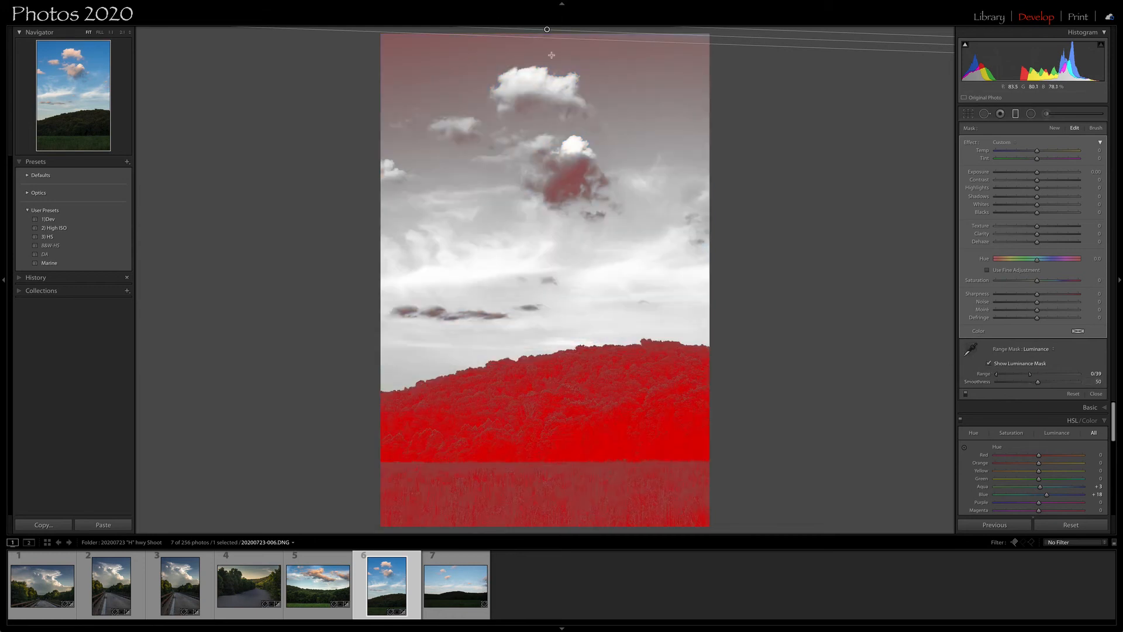
Erase the filter from the upper sky with a size 24 brush, set the range Smoothness to 69, and hide the luminance mask
{"action": "left_click", "coordinate": [1095, 128]}
{"action": "left_click", "coordinate": [1079, 342]}
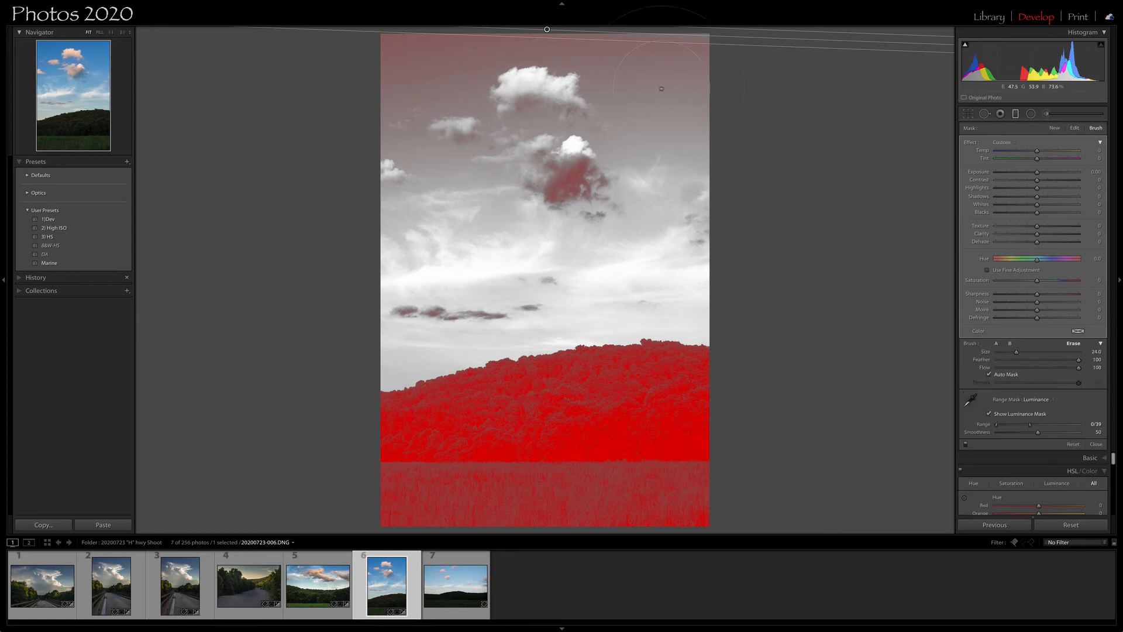
{"action": "mouse_move", "coordinate": [722, 61]}
{"action": "left_mouse_down"}
{"action": "mouse_move", "coordinate": [432, 55]}
{"action": "mouse_move", "coordinate": [759, 43]}
{"action": "mouse_move", "coordinate": [337, 95]}
{"action": "mouse_move", "coordinate": [726, 128]}
{"action": "mouse_move", "coordinate": [655, 186]}
{"action": "mouse_move", "coordinate": [411, 177]}
{"action": "mouse_move", "coordinate": [731, 217]}
{"action": "mouse_move", "coordinate": [363, 222]}
{"action": "mouse_move", "coordinate": [585, 187]}
{"action": "mouse_move", "coordinate": [499, 230]}
{"action": "left_mouse_up"}
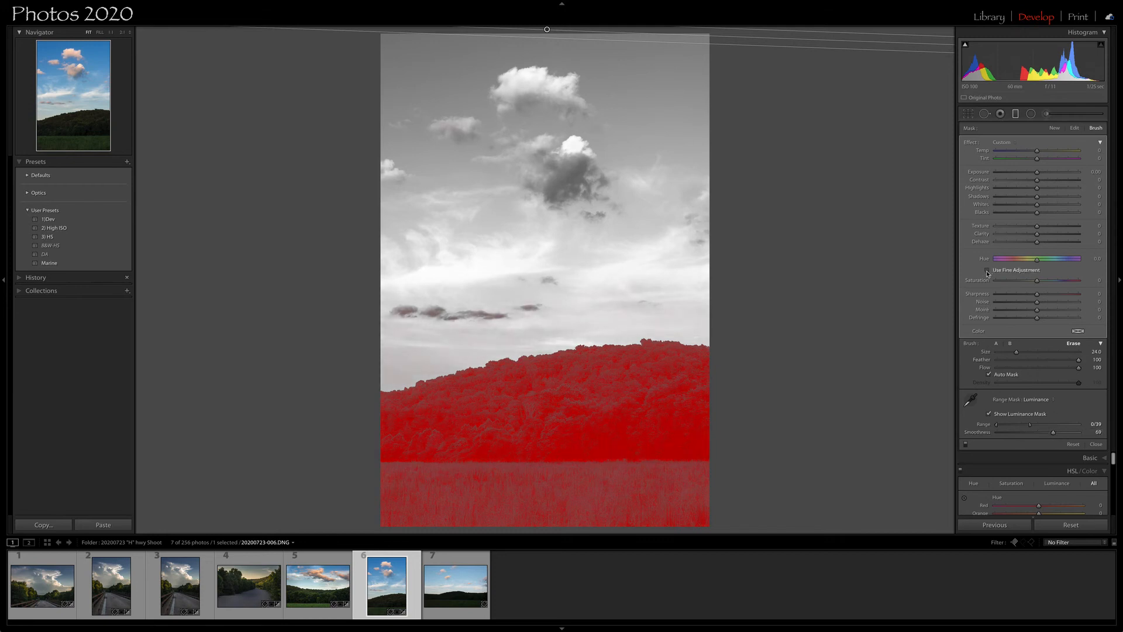
{"action": "left_click", "coordinate": [990, 414]}
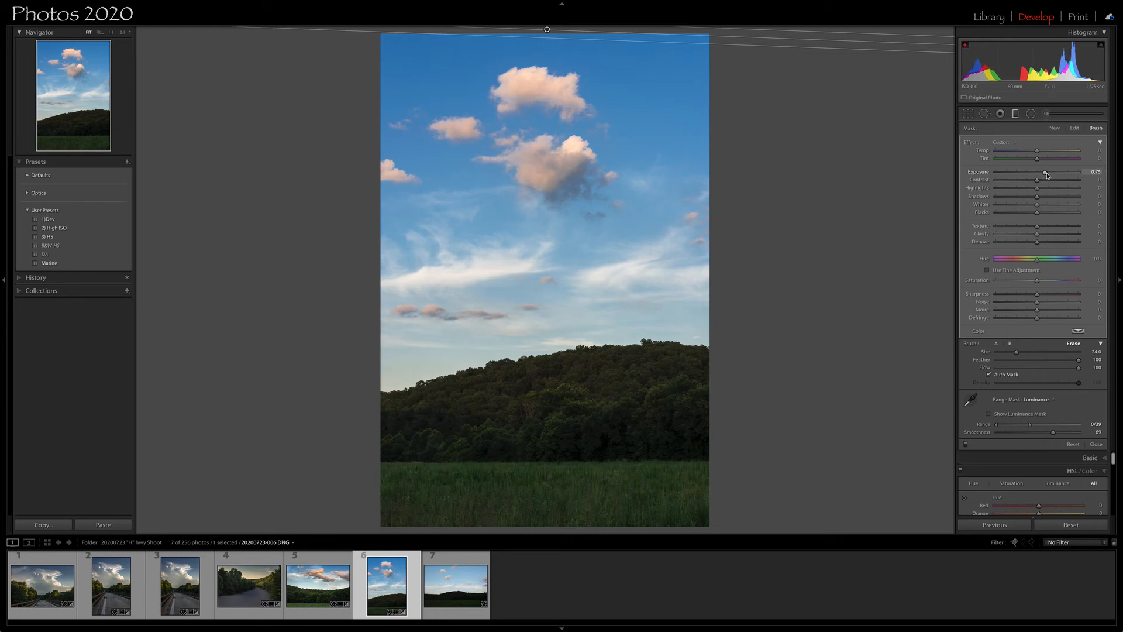
Brighten the masked hill and field with the filter's Exposure at 1.12 and Shadows at 10, and close the filter
{"action": "left_click_drag", "start_coordinate": [1048, 172], "coordinate": [1050, 171]}
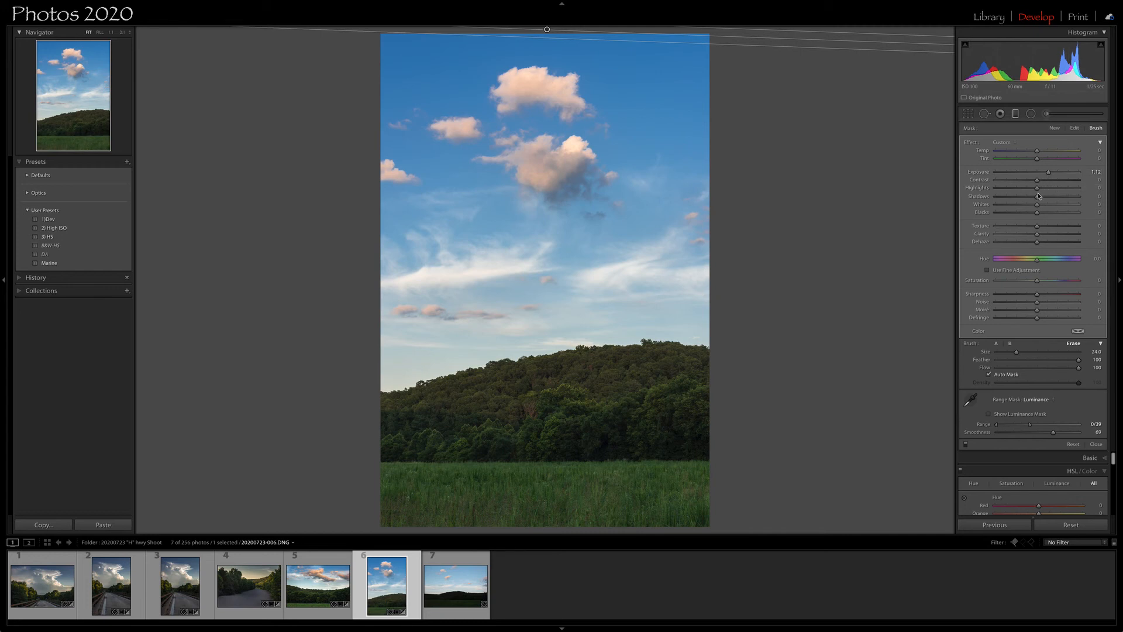
{"action": "left_click_drag", "start_coordinate": [1038, 198], "coordinate": [1043, 199]}
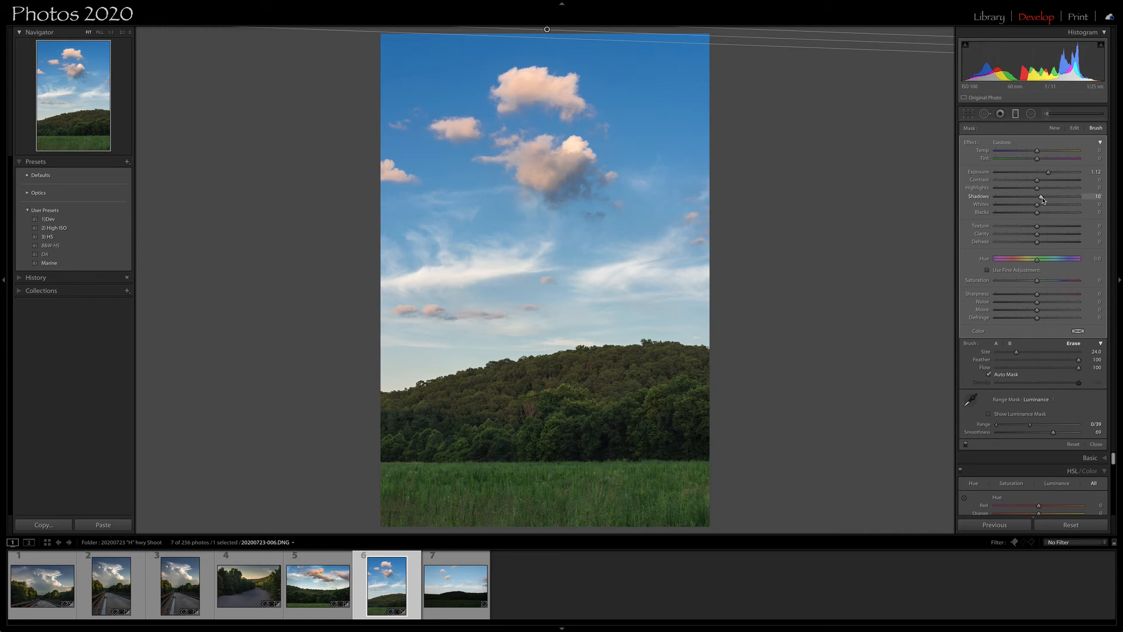
{"action": "left_click", "coordinate": [1016, 116]}
Add a post-crop vignette with Amount -14, Midpoint 30, Roundness -7 and Feather 81, and compare the photo before and after
{"action": "left_click", "coordinate": [1084, 439]}
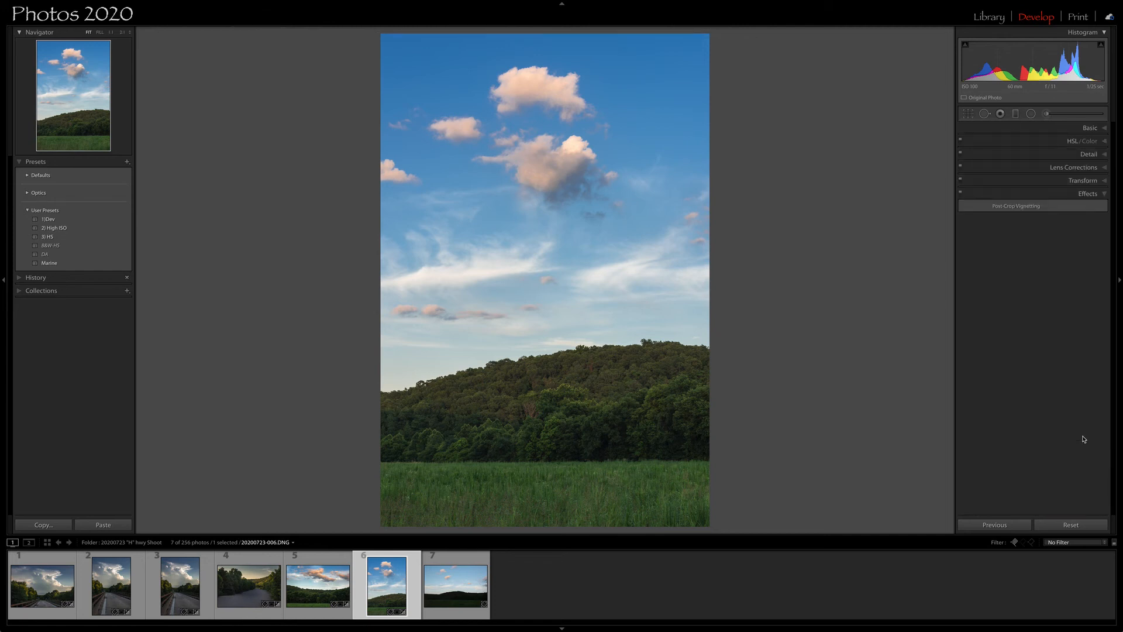
{"action": "left_click_drag", "start_coordinate": [1036, 222], "coordinate": [1030, 223]}
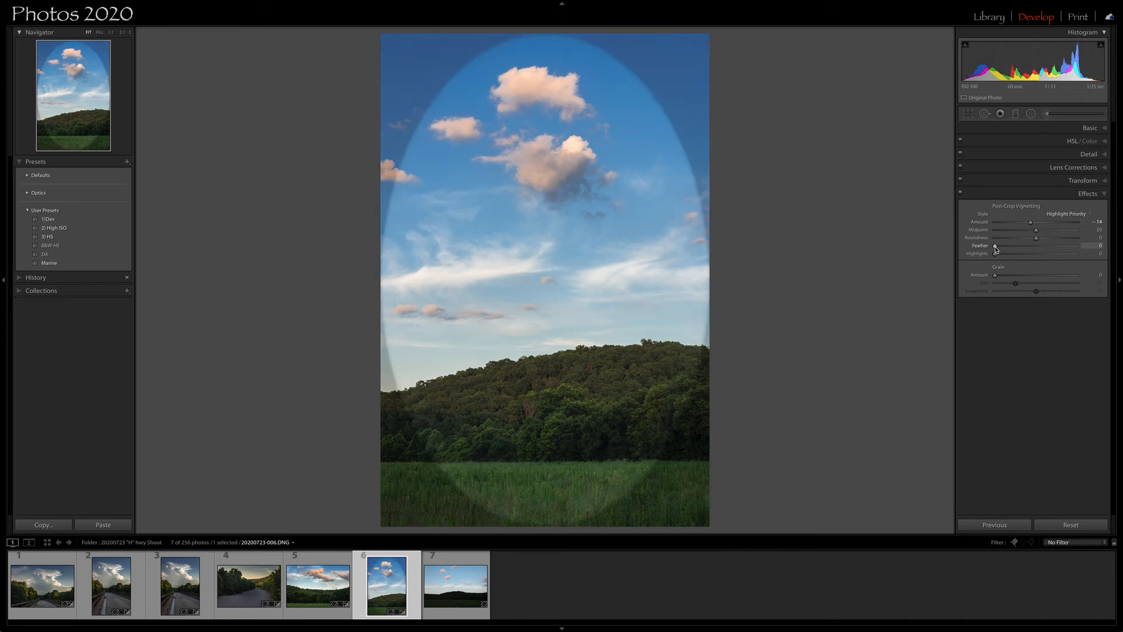
{"action": "left_click_drag", "start_coordinate": [1036, 238], "coordinate": [1020, 233]}
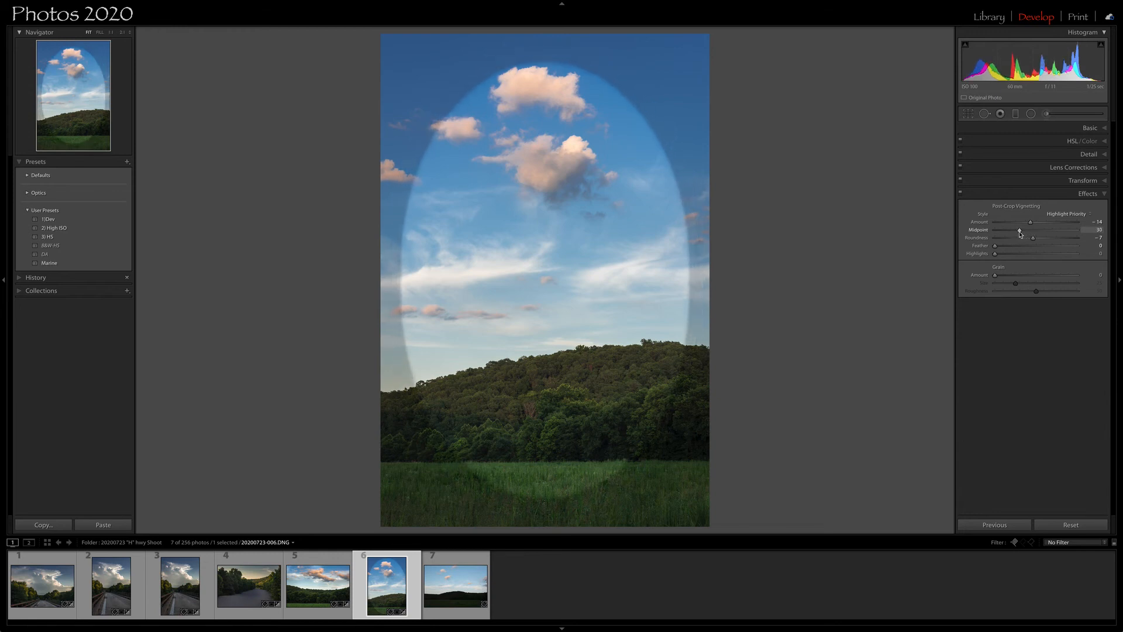
{"action": "left_click_drag", "start_coordinate": [1013, 250], "coordinate": [1061, 248]}
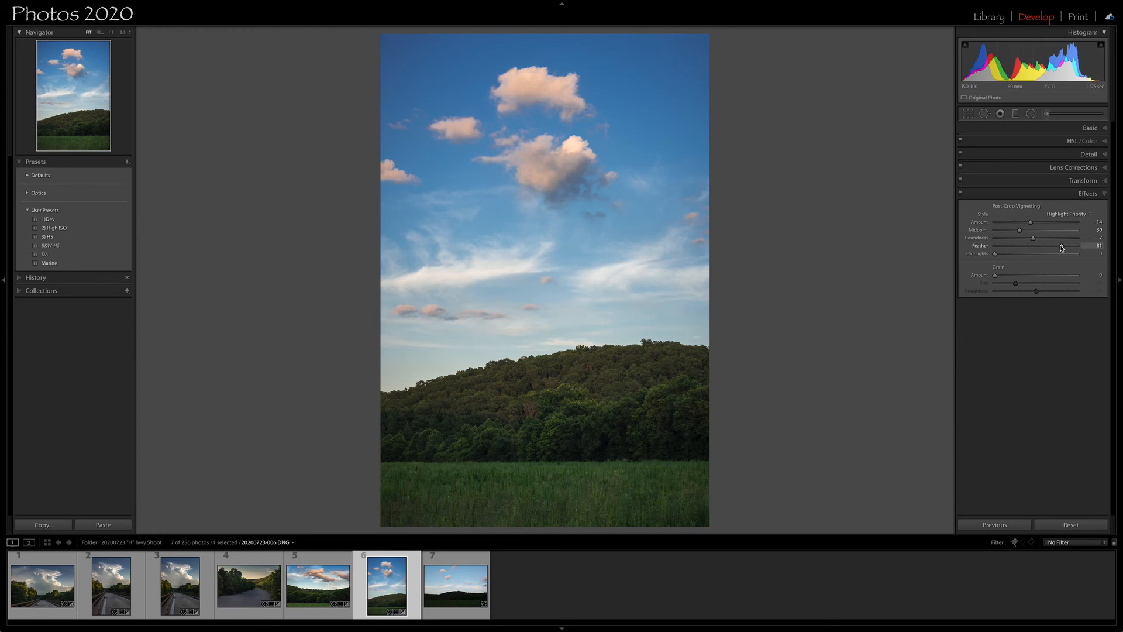
{"action": "key", "text": "backslash"}
{"action": "key", "text": "backslash"}
{"action": "key", "text": "backslash"}
{"action": "key", "text": "backslash"}
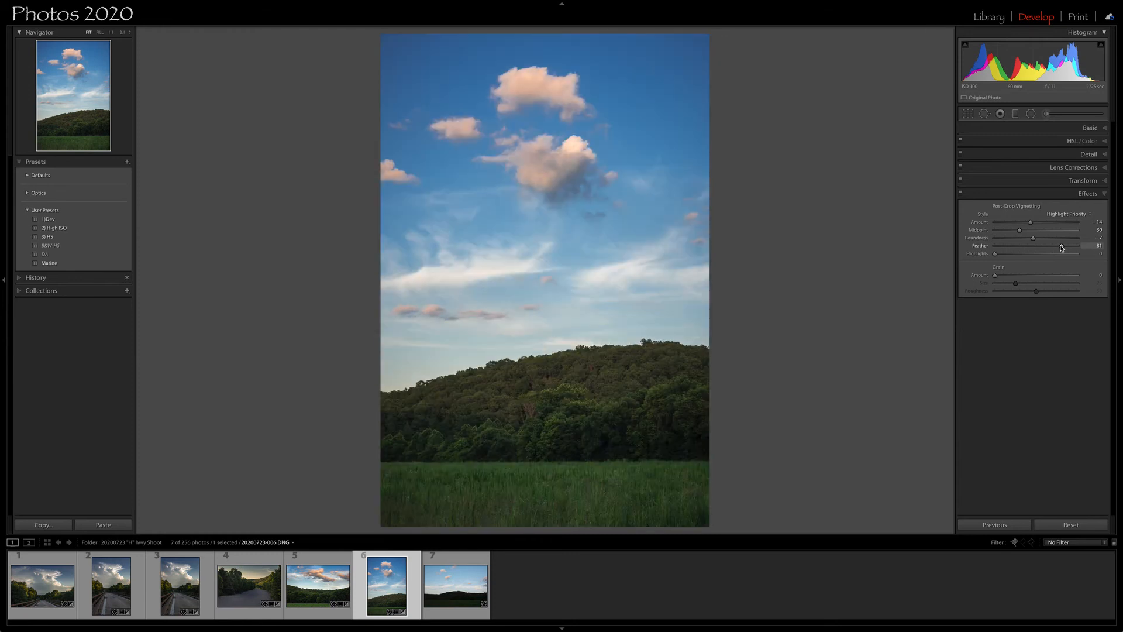
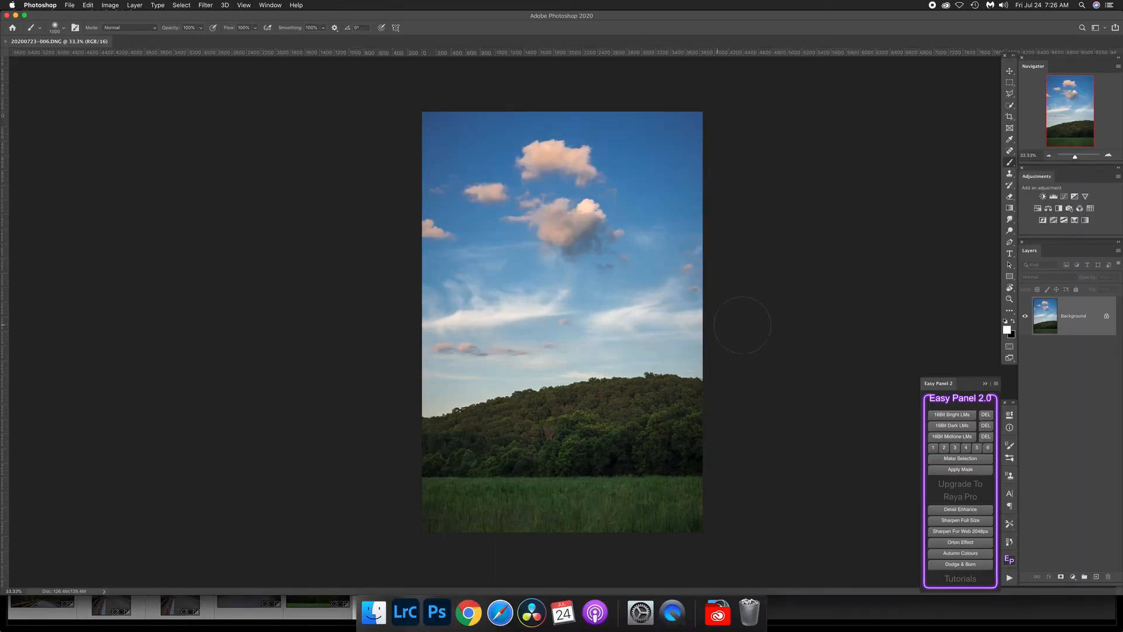
Run the Landscapes action on the photo in Photoshop, continuing past any unavailable command
{"action": "left_click", "coordinate": [985, 384]}
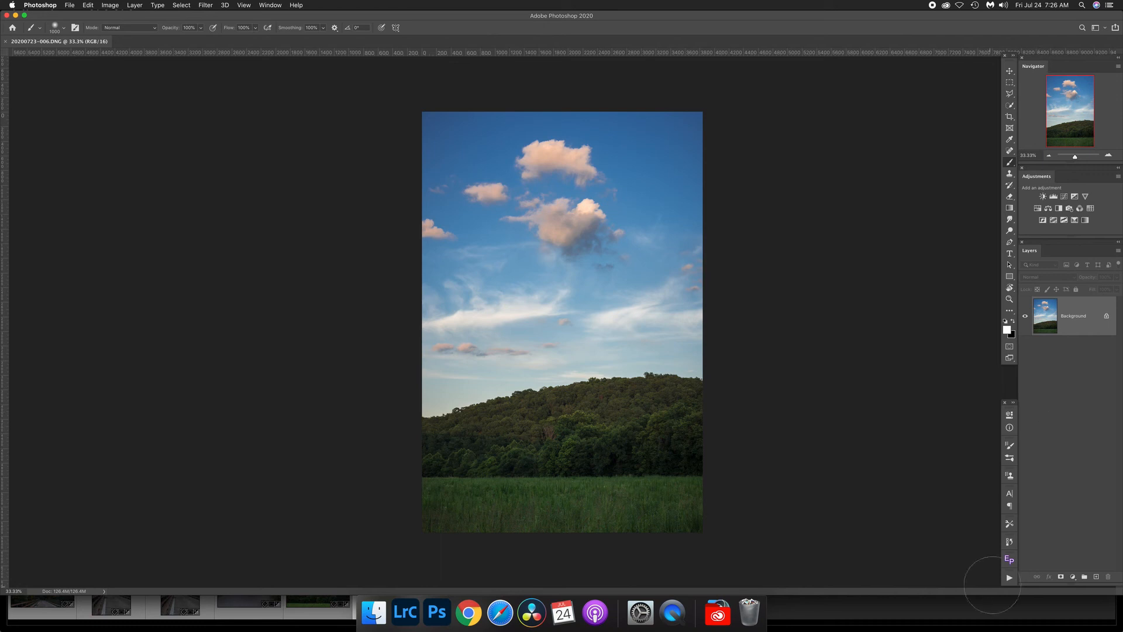
{"action": "left_click", "coordinate": [1009, 578]}
{"action": "scroll", "coordinate": [934, 579], "scroll_direction": "down", "scroll_amount": 2}
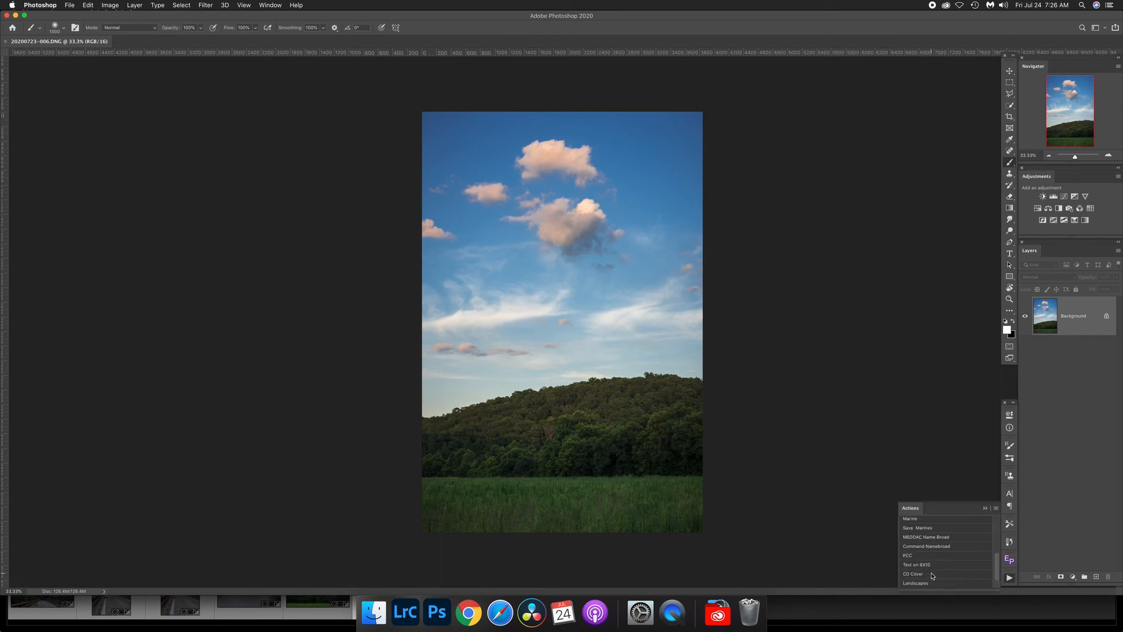
{"action": "left_click", "coordinate": [922, 585]}
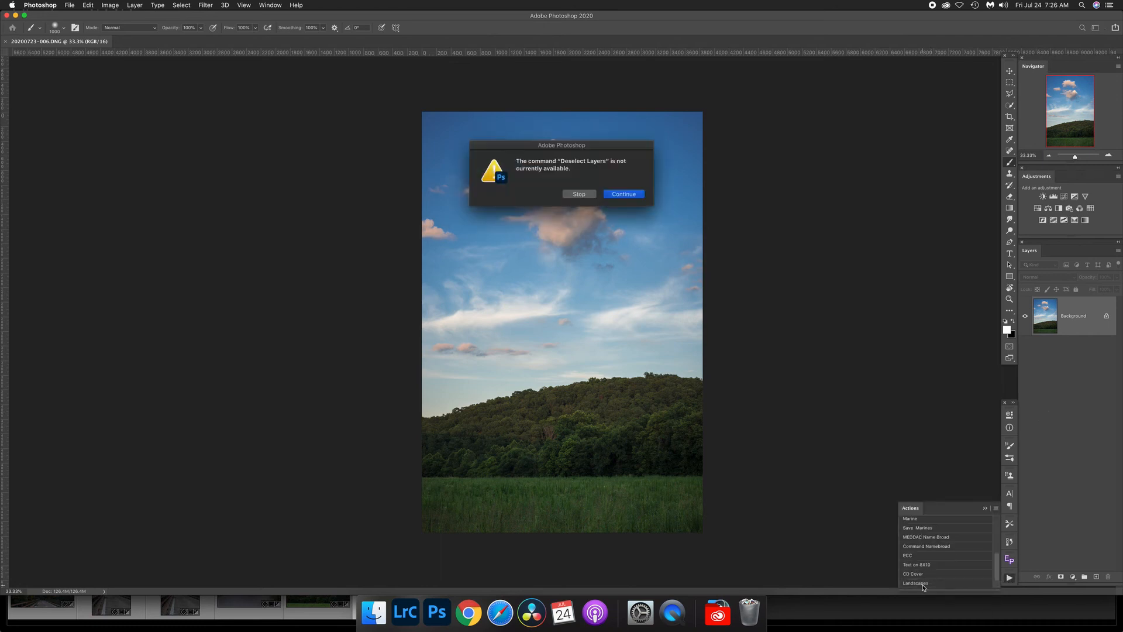
{"action": "key", "text": "Return"}
{"action": "key", "text": "Return"}
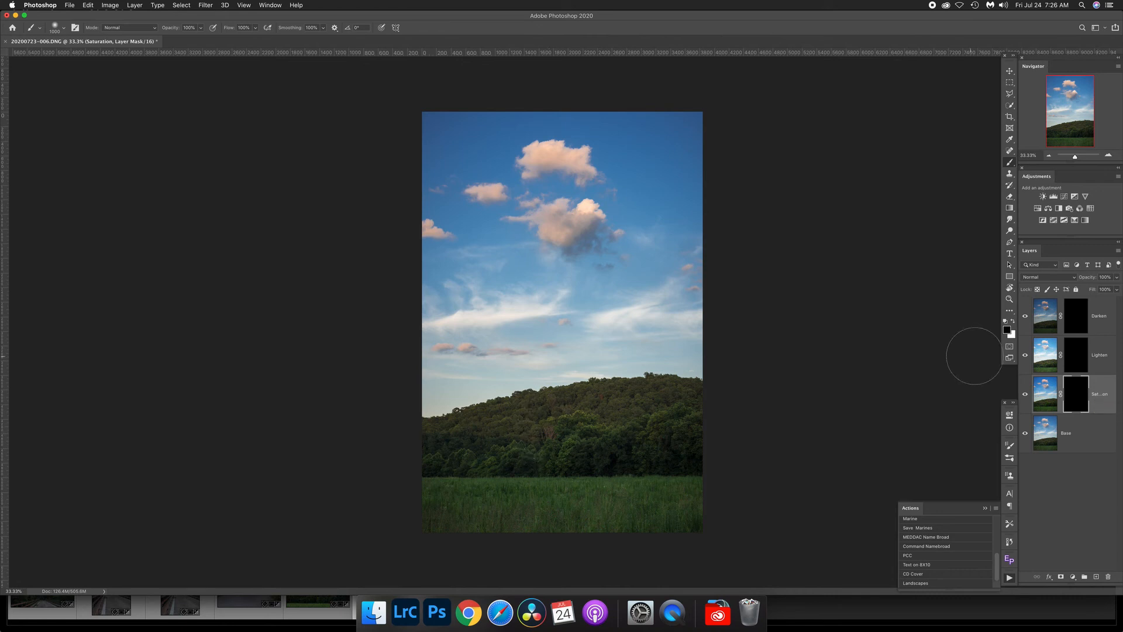
Paint white on the Lighten layer's mask with a reduced brush over the bare and reddish trees on the hillside, viewed at 100%
{"action": "left_click", "coordinate": [1010, 299]}
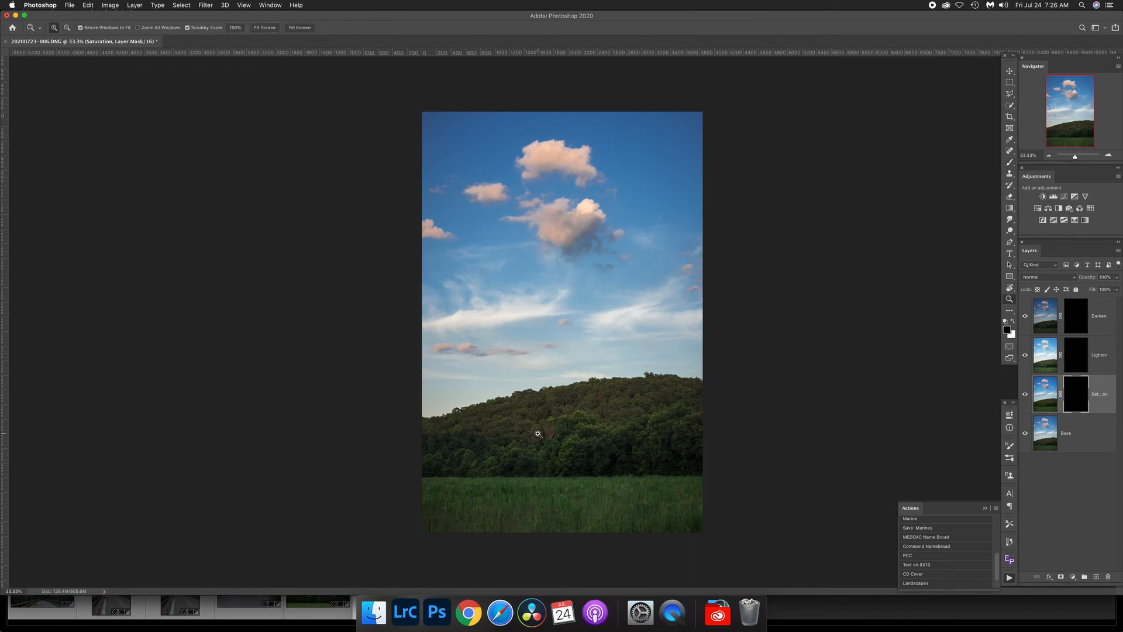
{"action": "left_click", "coordinate": [553, 434]}
{"action": "left_click", "coordinate": [552, 434]}
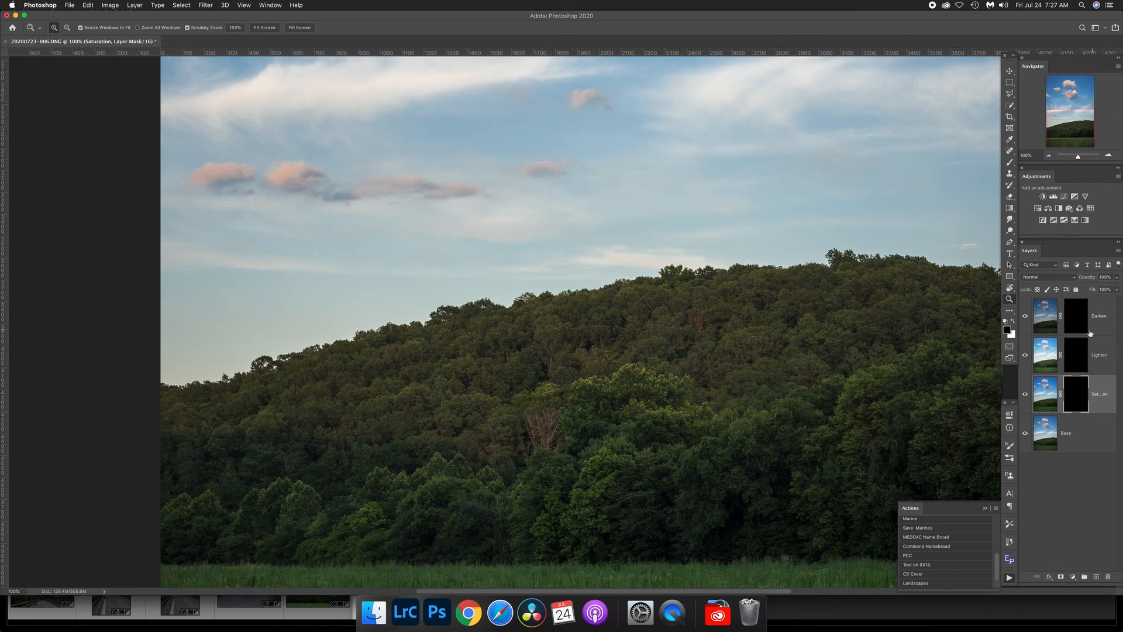
{"action": "left_click", "coordinate": [1074, 355]}
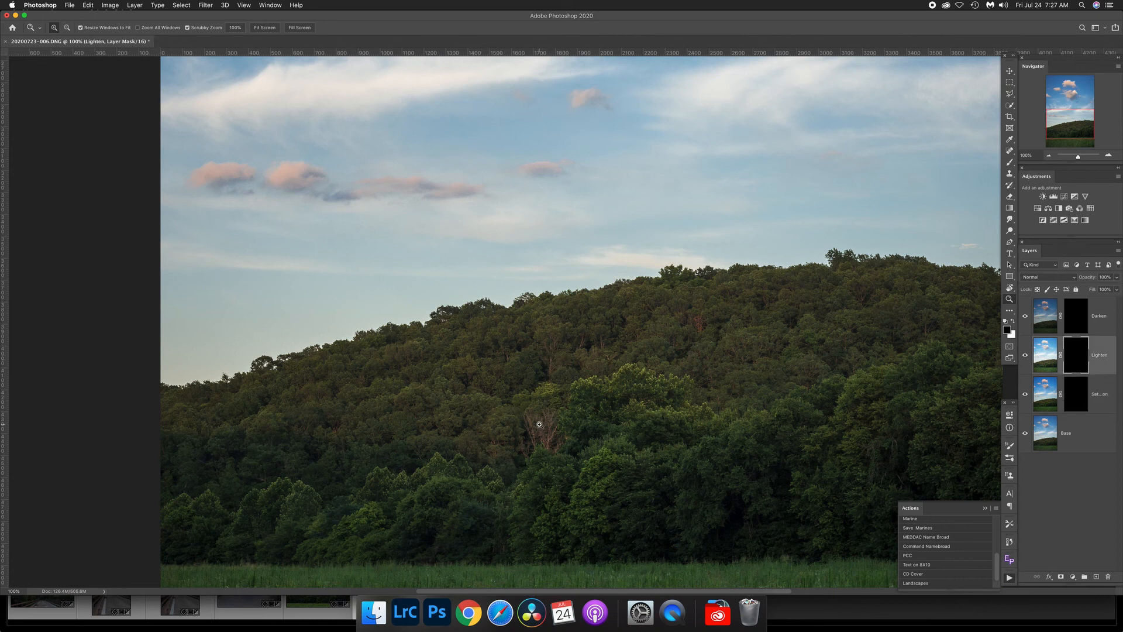
{"action": "key", "text": "b"}
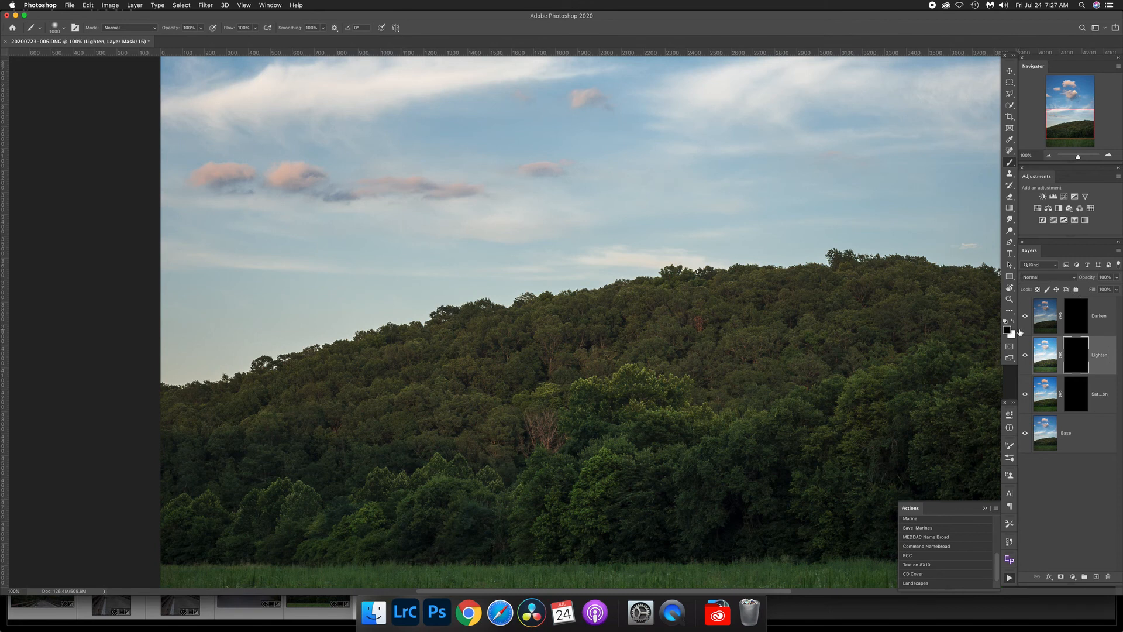
{"action": "left_click", "coordinate": [1014, 321]}
{"action": "key", "text": "bracketleft"}
{"action": "key", "text": "bracketleft"}
{"action": "key", "text": "bracketleft"}
{"action": "key", "text": "bracketleft"}
{"action": "key", "text": "bracketleft"}
{"action": "key", "text": "bracketleft"}
{"action": "key", "text": "bracketleft"}
{"action": "key", "text": "bracketleft"}
{"action": "key", "text": "bracketleft"}
{"action": "key", "text": "bracketleft"}
{"action": "left_click_drag", "start_coordinate": [544, 430], "coordinate": [550, 433]}
{"action": "left_click", "coordinate": [551, 358]}
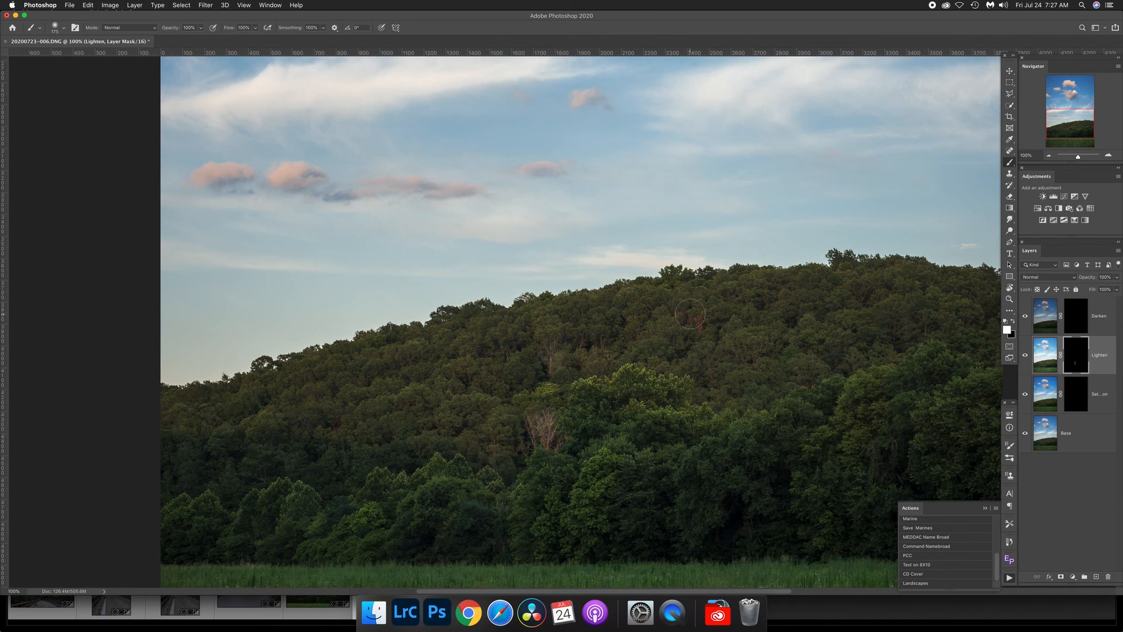
{"action": "left_click", "coordinate": [700, 321]}
{"action": "left_click", "coordinate": [550, 440]}
Paint white on the Lighten layer's mask over the tree crowns along the tree line and lower hillside
{"action": "mouse_move", "coordinate": [895, 364]}
{"action": "left_mouse_down"}
{"action": "mouse_move", "coordinate": [847, 390]}
{"action": "mouse_move", "coordinate": [819, 432]}
{"action": "mouse_move", "coordinate": [820, 390]}
{"action": "mouse_move", "coordinate": [702, 451]}
{"action": "mouse_move", "coordinate": [704, 428]}
{"action": "mouse_move", "coordinate": [651, 409]}
{"action": "mouse_move", "coordinate": [623, 366]}
{"action": "mouse_move", "coordinate": [678, 386]}
{"action": "left_mouse_up"}
{"action": "left_click_drag", "start_coordinate": [595, 457], "coordinate": [570, 509]}
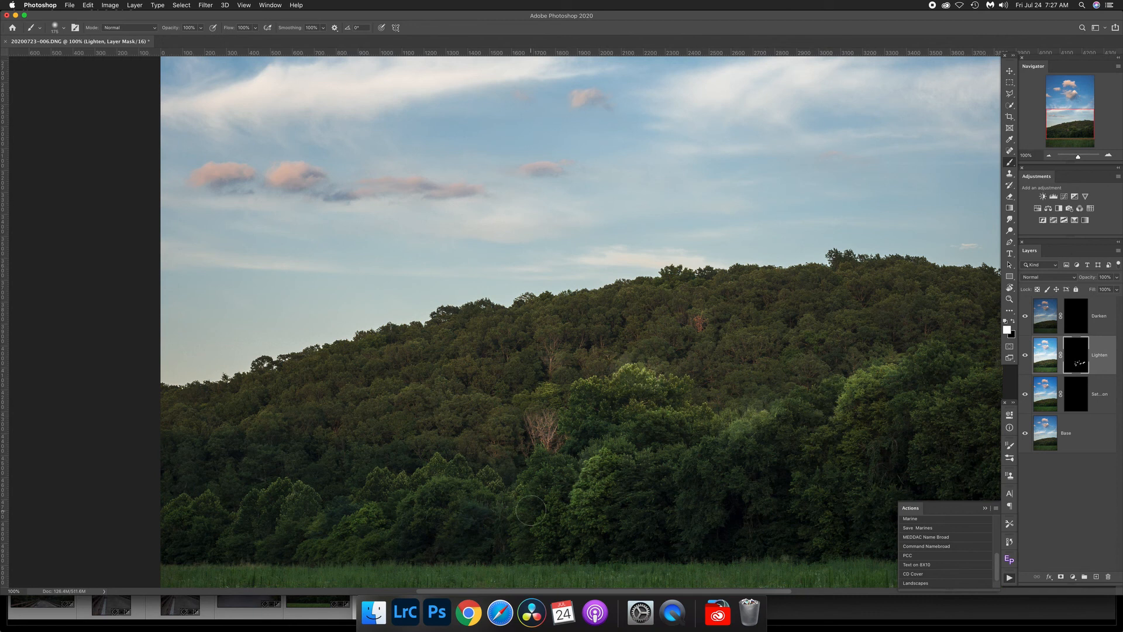
{"action": "mouse_move", "coordinate": [436, 462]}
{"action": "left_mouse_down"}
{"action": "mouse_move", "coordinate": [347, 525]}
{"action": "mouse_move", "coordinate": [298, 491]}
{"action": "mouse_move", "coordinate": [284, 521]}
{"action": "left_mouse_up"}
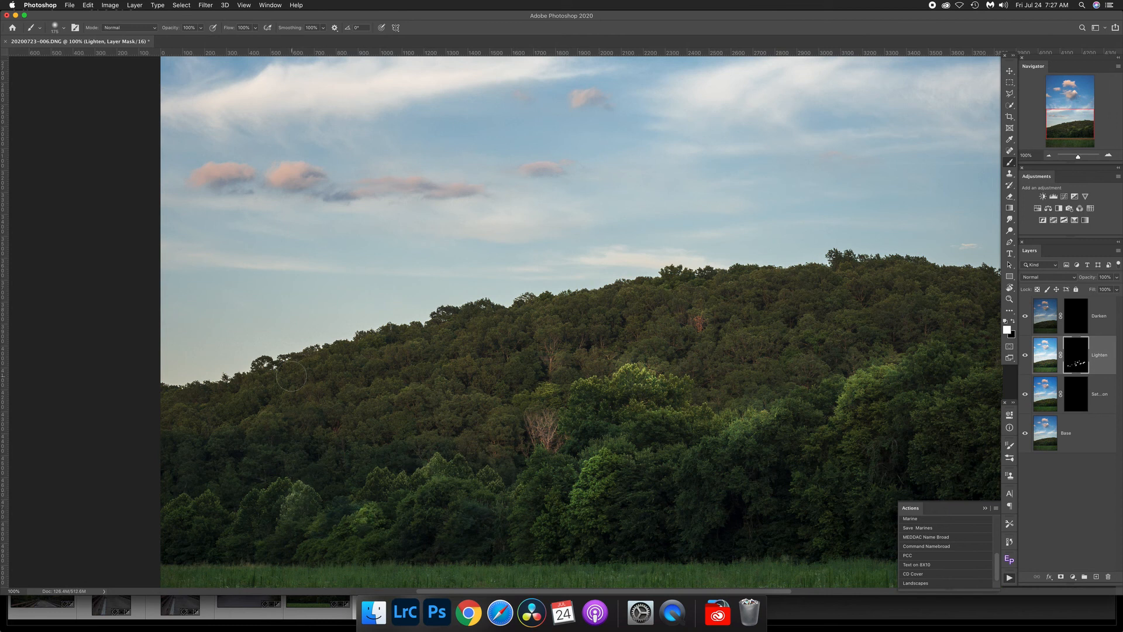
{"action": "left_click_drag", "start_coordinate": [203, 494], "coordinate": [208, 496]}
{"action": "scroll", "coordinate": [589, 381], "scroll_direction": "right", "scroll_amount": 10}
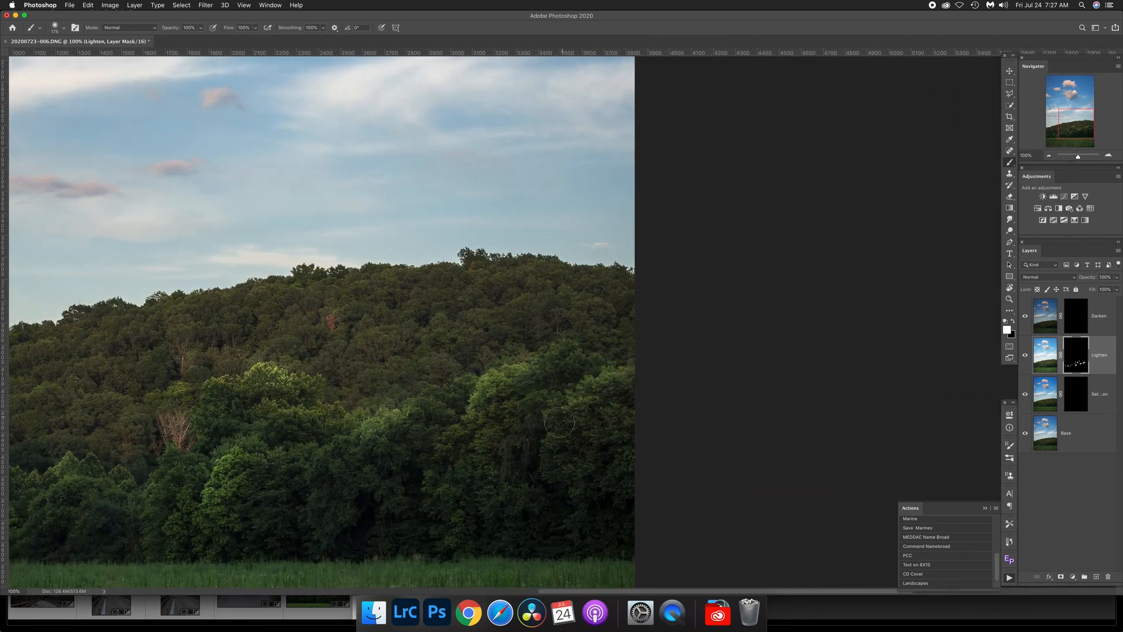
{"action": "left_click_drag", "start_coordinate": [459, 469], "coordinate": [453, 483]}
{"action": "left_click_drag", "start_coordinate": [293, 454], "coordinate": [606, 394]}
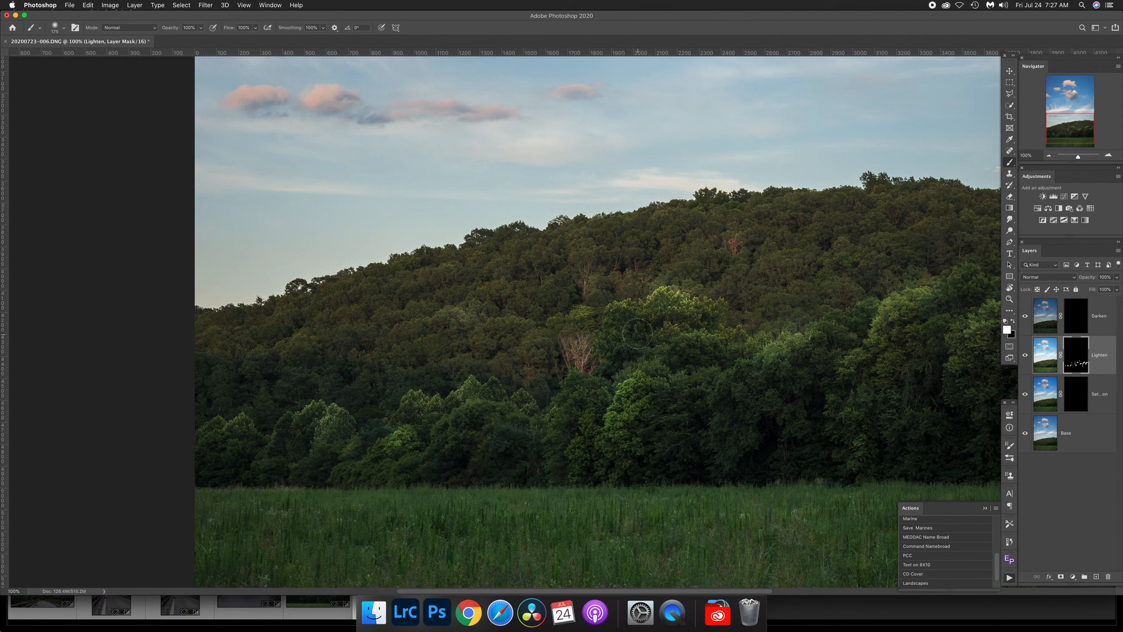
Fit the whole photo in view and compare it with the Lighten layer hidden and shown
{"action": "key", "text": "z"}
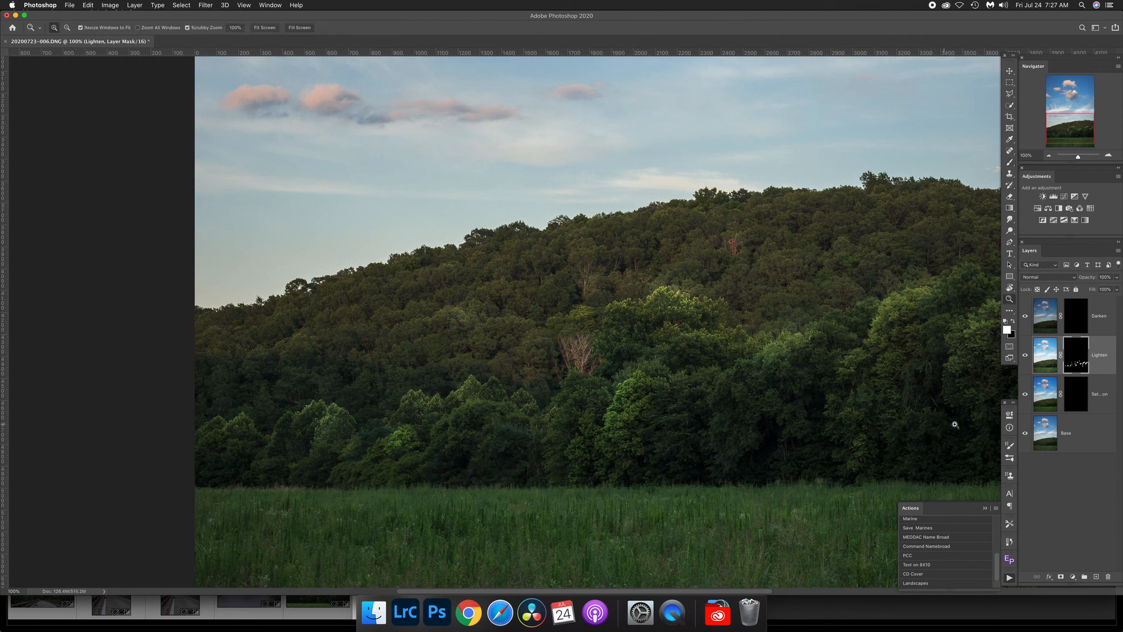
{"action": "left_click", "coordinate": [268, 29]}
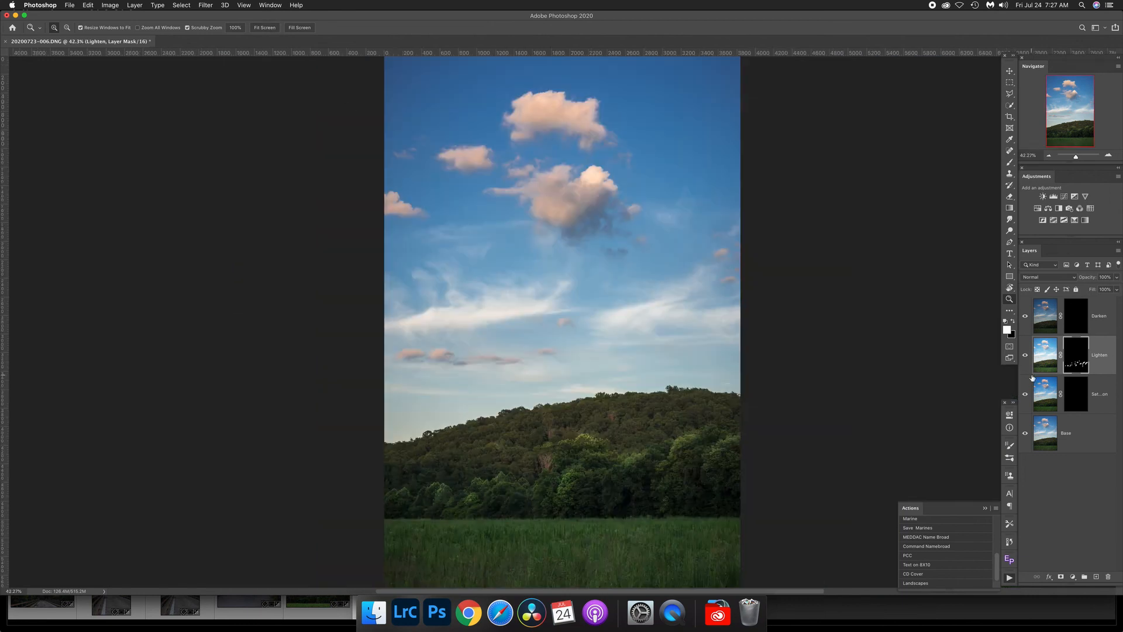
{"action": "left_click", "coordinate": [1025, 357]}
{"action": "left_click", "coordinate": [1025, 358]}
{"action": "left_click", "coordinate": [1025, 358]}
{"action": "left_click", "coordinate": [1024, 358]}
{"action": "left_click", "coordinate": [1024, 357]}
{"action": "left_click", "coordinate": [1025, 357]}
Paint a white band on the Darken layer's mask across the lower sky with a greatly enlarged brush
{"action": "left_click", "coordinate": [1080, 323]}
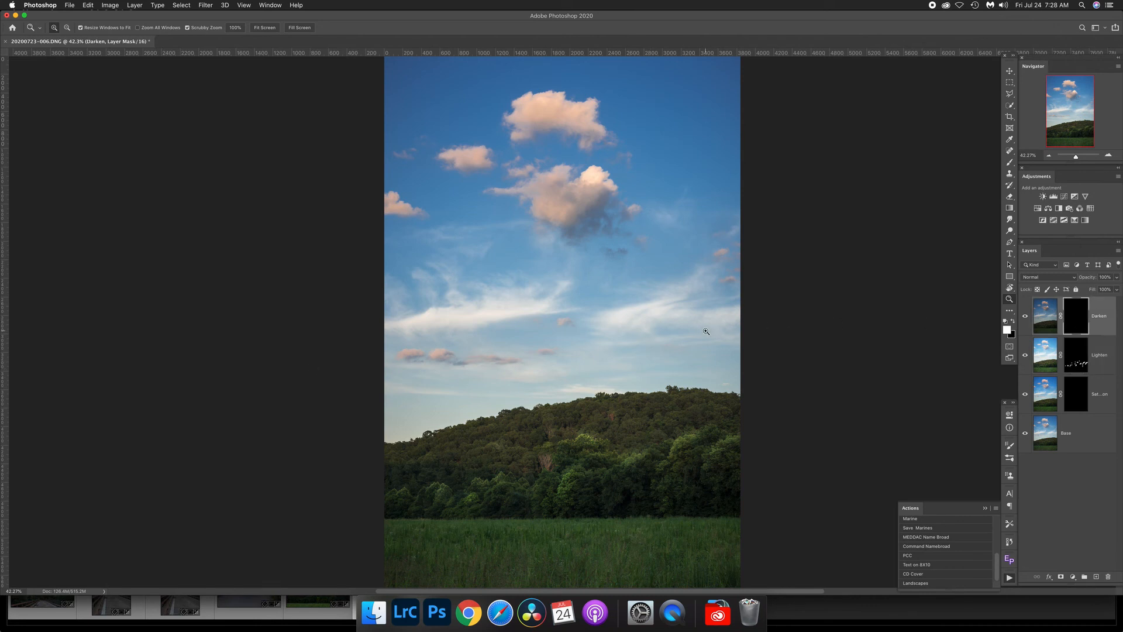
{"action": "key", "text": "b"}
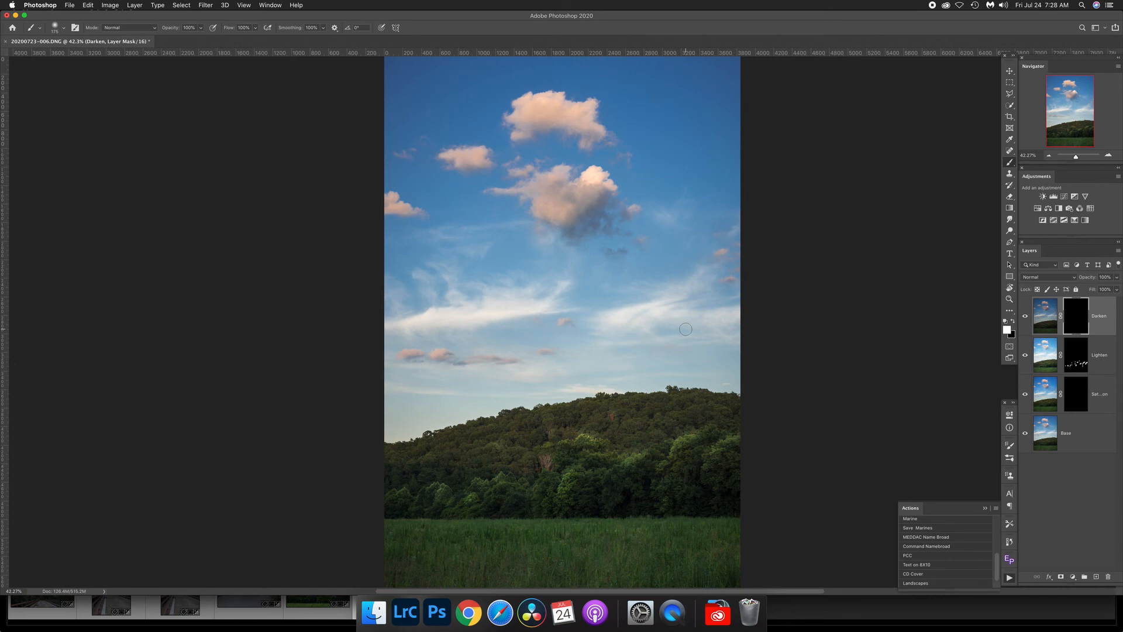
{"action": "key", "text": "bracketright"}
{"action": "key", "text": "bracketright"}
{"action": "key", "text": "bracketright"}
{"action": "key", "text": "bracketright"}
{"action": "key", "text": "bracketright"}
{"action": "key", "text": "bracketright"}
{"action": "key", "text": "bracketright"}
{"action": "key", "text": "bracketright"}
{"action": "key", "text": "bracketright"}
{"action": "key", "text": "bracketright"}
{"action": "key", "text": "bracketright"}
{"action": "key", "text": "bracketright"}
{"action": "key", "text": "bracketright"}
{"action": "key", "text": "bracketright"}
{"action": "key", "text": "bracketright"}
{"action": "key", "text": "bracketright"}
{"action": "key", "text": "bracketright"}
{"action": "key", "text": "bracketright"}
{"action": "mouse_move", "coordinate": [729, 333]}
{"action": "left_mouse_down"}
{"action": "mouse_move", "coordinate": [316, 346]}
{"action": "mouse_move", "coordinate": [377, 309]}
{"action": "mouse_move", "coordinate": [539, 332]}
{"action": "mouse_move", "coordinate": [755, 325]}
{"action": "mouse_move", "coordinate": [753, 349]}
{"action": "mouse_move", "coordinate": [481, 362]}
{"action": "mouse_move", "coordinate": [362, 380]}
{"action": "left_mouse_up"}
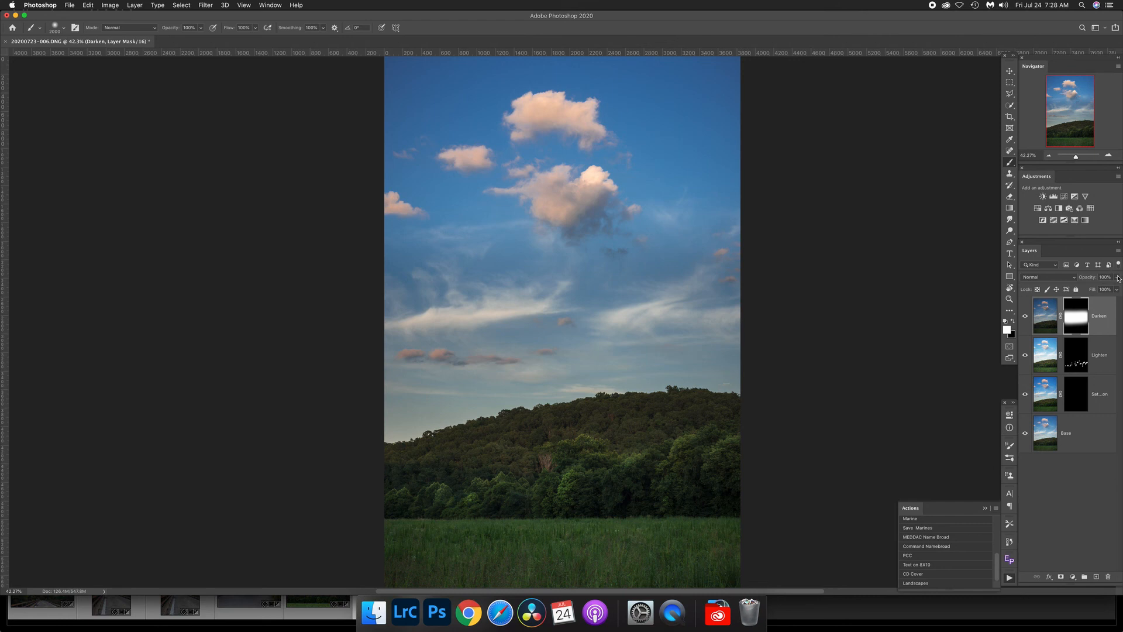
Lower the Darken layer's opacity to 54% and strongly feather its mask
{"action": "left_click", "coordinate": [1118, 277]}
{"action": "left_click_drag", "start_coordinate": [1116, 289], "coordinate": [1099, 291]}
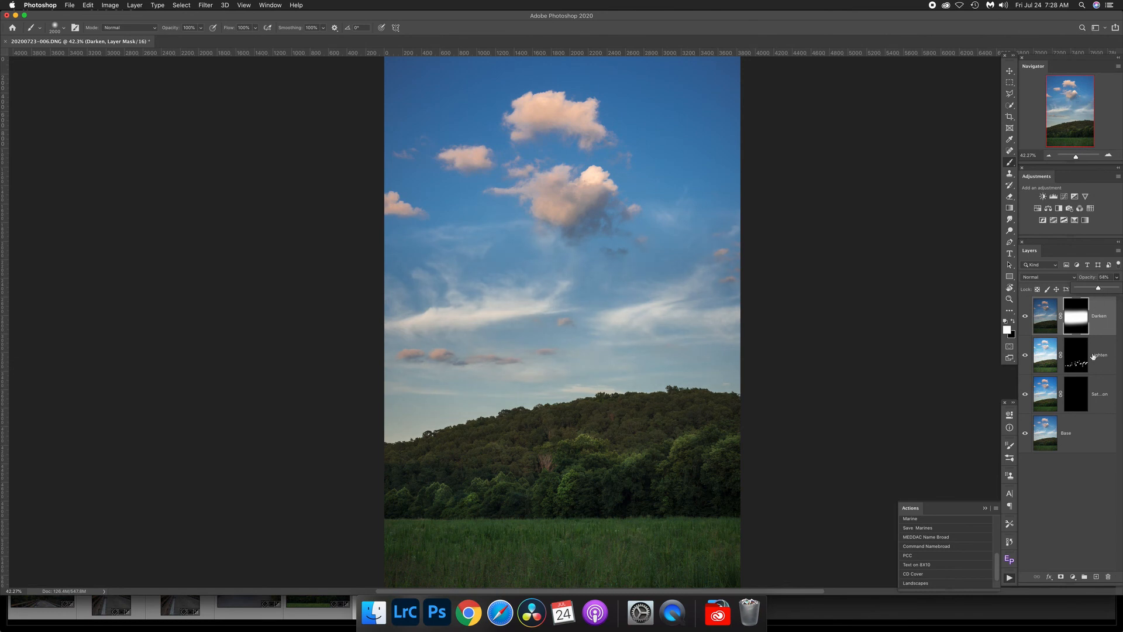
{"action": "double_click", "coordinate": [1086, 329]}
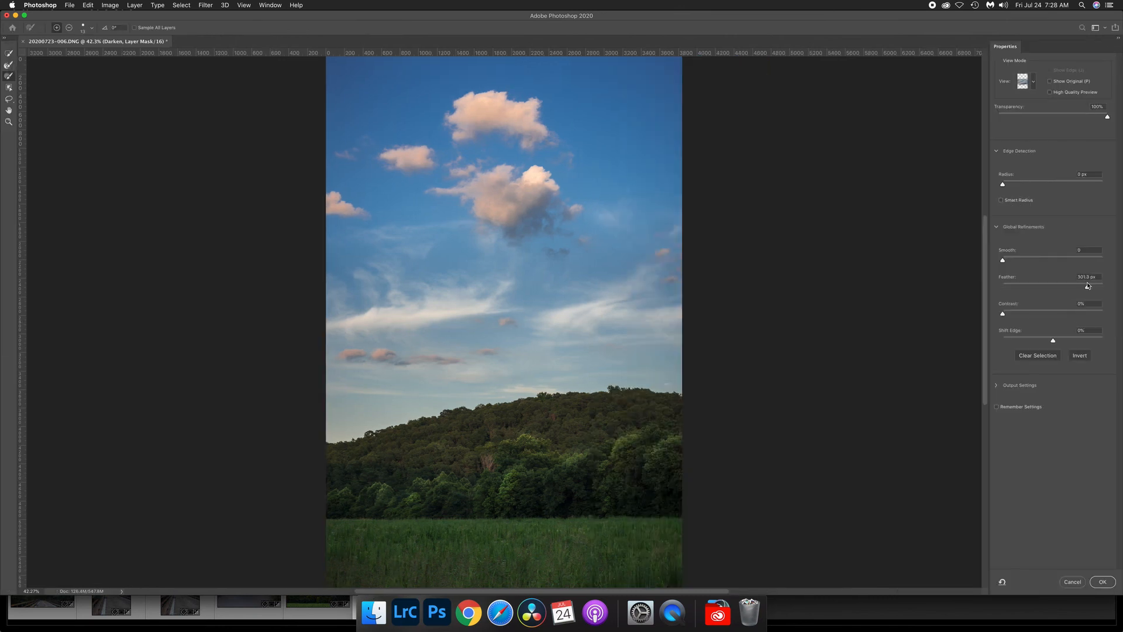
{"action": "left_click", "coordinate": [1088, 286]}
{"action": "left_click_drag", "start_coordinate": [1093, 285], "coordinate": [1098, 285]}
{"action": "left_click_drag", "start_coordinate": [1100, 260], "coordinate": [1121, 257]}
{"action": "left_click", "coordinate": [1103, 582]}
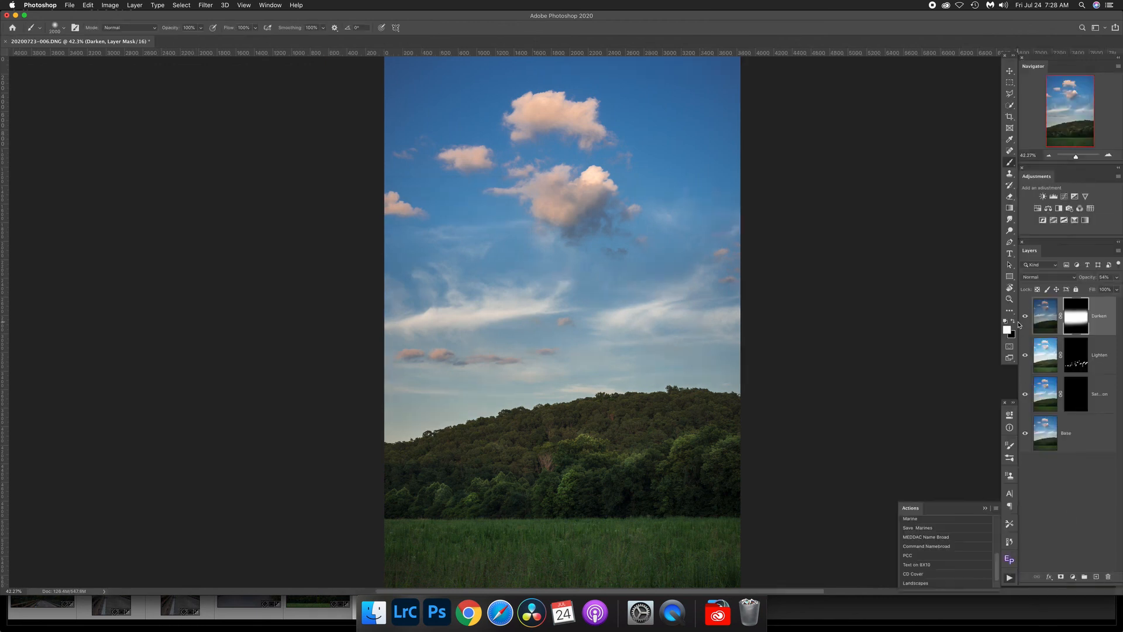
Lower the Darken layer's opacity to 52%, comparing the photo with the layer hidden and shown
{"action": "left_click", "coordinate": [1026, 316]}
{"action": "left_click", "coordinate": [1026, 316]}
{"action": "left_click", "coordinate": [1026, 317]}
{"action": "left_click", "coordinate": [1026, 317]}
{"action": "left_click", "coordinate": [1118, 278]}
{"action": "left_click_drag", "start_coordinate": [1100, 291], "coordinate": [1098, 291]}
{"action": "left_click", "coordinate": [1027, 319]}
{"action": "left_click", "coordinate": [1025, 316]}
{"action": "left_click", "coordinate": [1025, 316]}
{"action": "left_click", "coordinate": [1025, 316]}
Paint black over the hill on the Darken layer's mask with a smaller brush to restrict the darkening to the sky
{"action": "key", "text": "x"}
{"action": "key", "text": "bracketleft"}
{"action": "key", "text": "bracketleft"}
{"action": "key", "text": "bracketleft"}
{"action": "key", "text": "bracketleft"}
{"action": "key", "text": "bracketleft"}
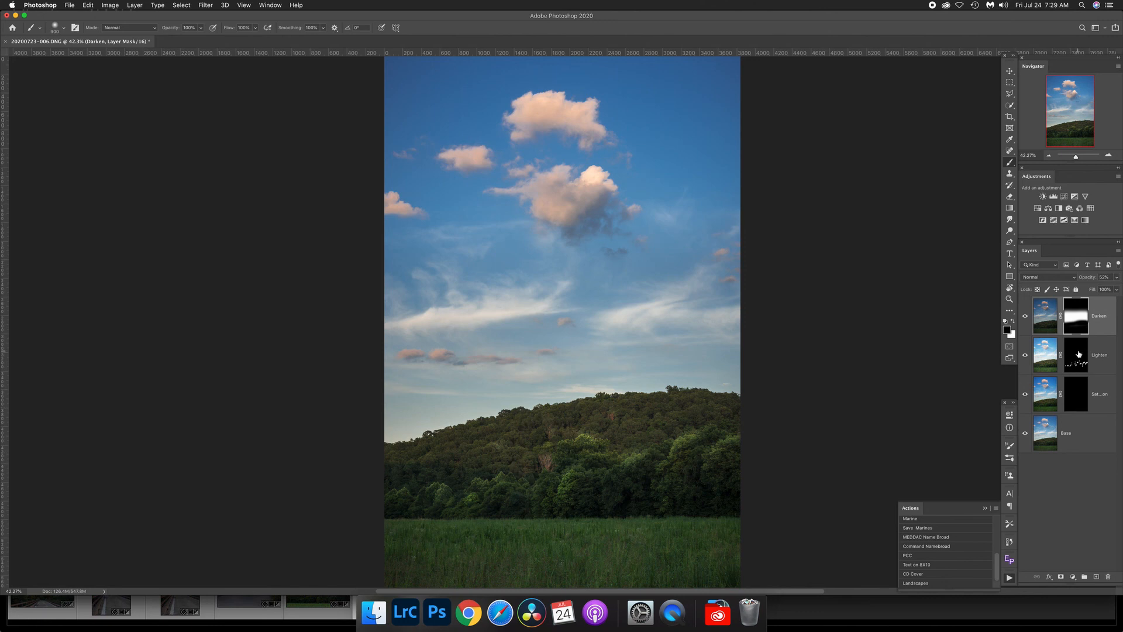
Set the Lighten layer's opacity to 64% and feather its mask by about 161 px
{"action": "double_click", "coordinate": [1079, 353]}
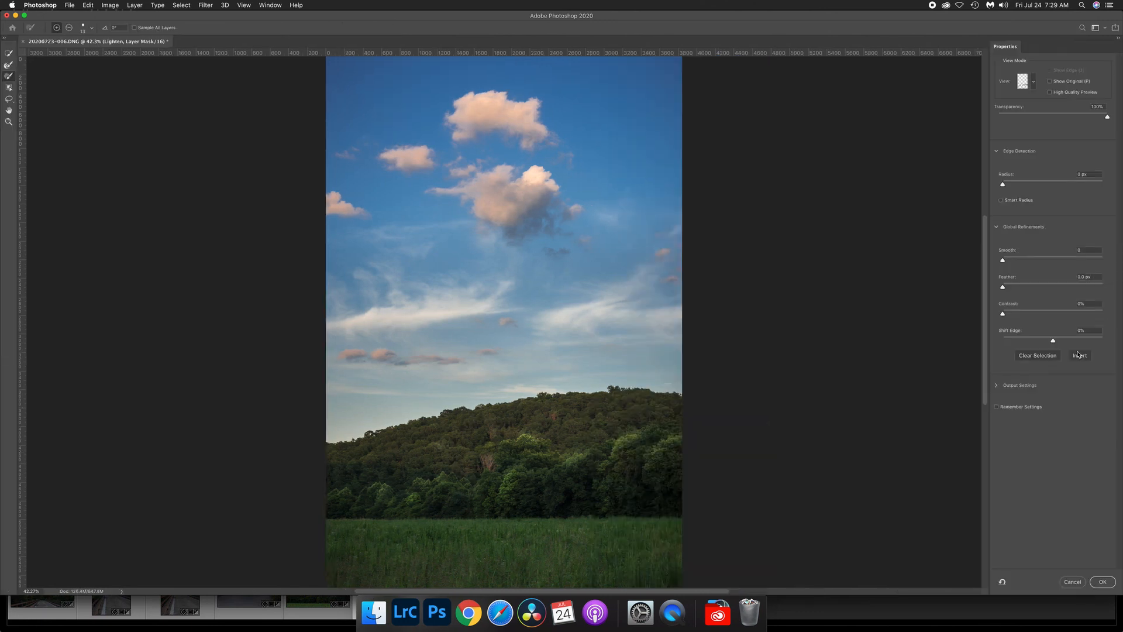
{"action": "left_click", "coordinate": [1073, 581]}
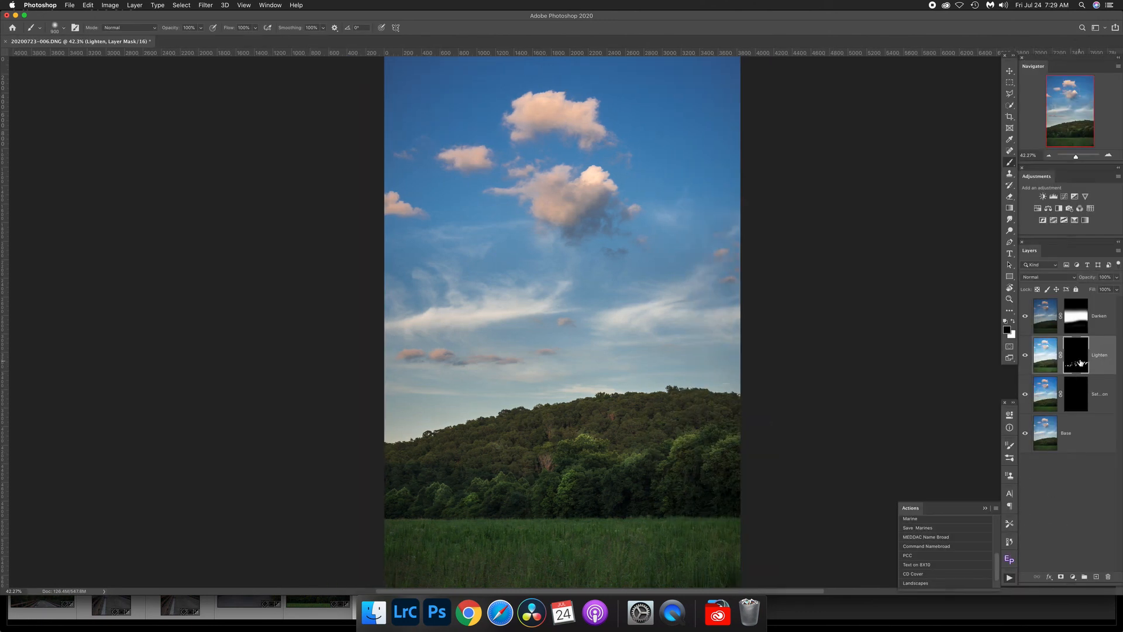
{"action": "left_click", "coordinate": [1116, 289]}
{"action": "left_click_drag", "start_coordinate": [1116, 289], "coordinate": [1102, 289]}
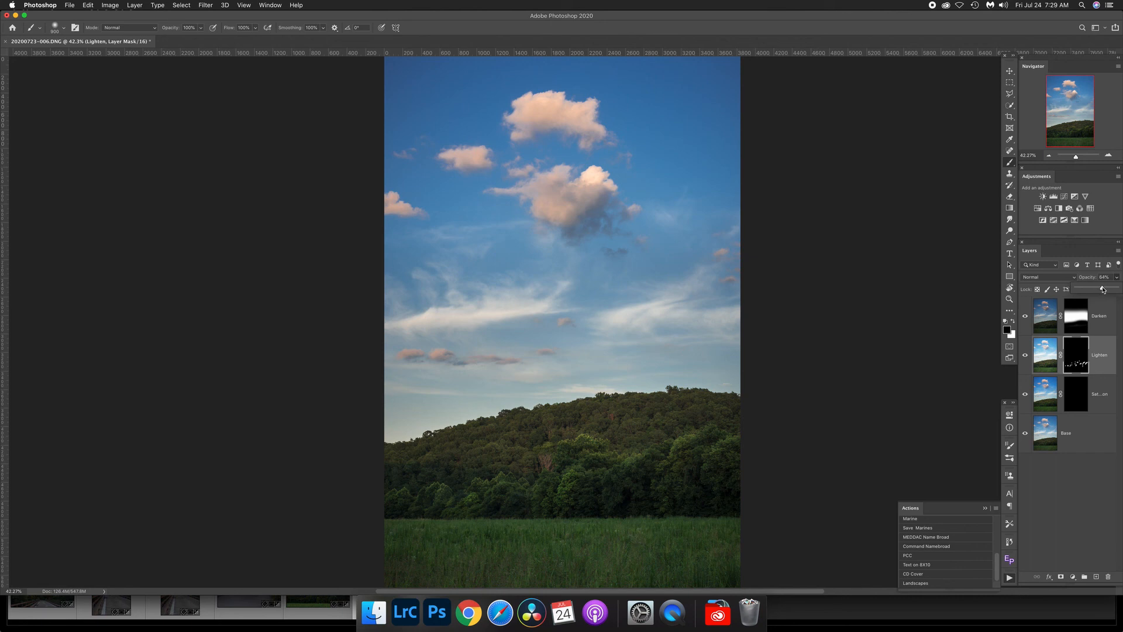
{"action": "double_click", "coordinate": [1079, 363]}
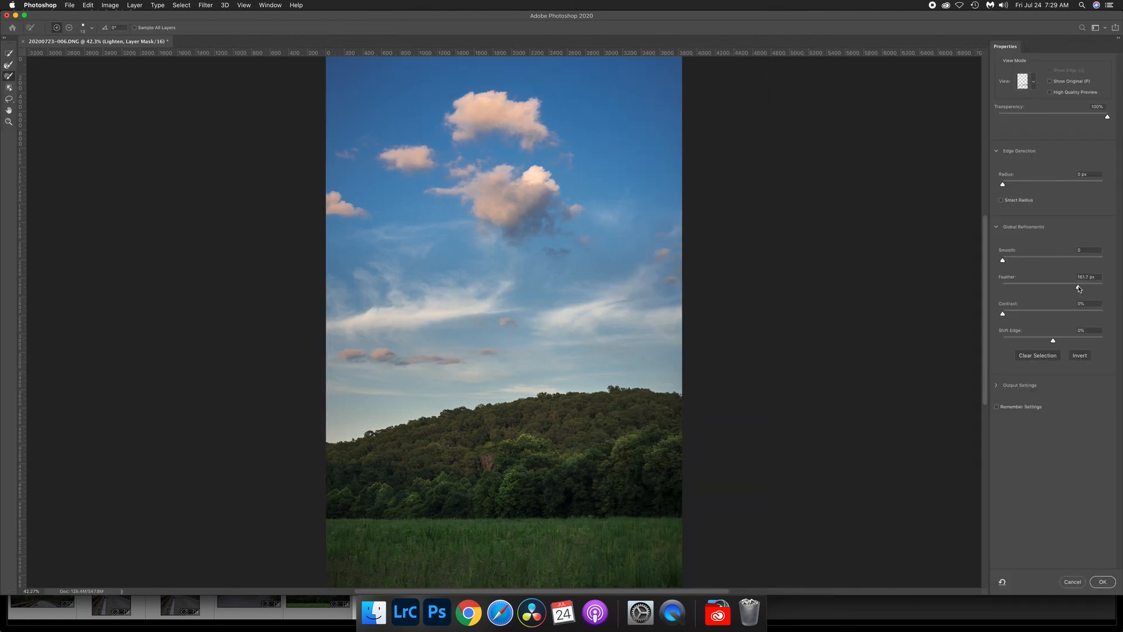
{"action": "left_click", "coordinate": [1079, 287]}
{"action": "left_click", "coordinate": [1102, 582]}
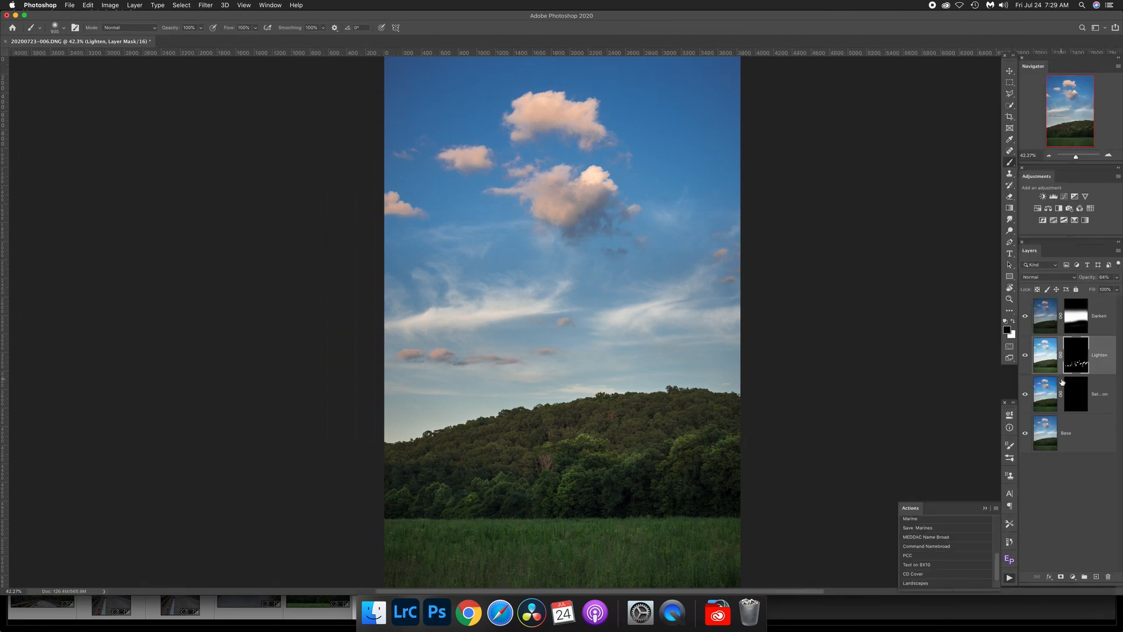
Lower the Lighten layer's opacity further, and compare the photo with the Lighten and Darken layers hidden and shown
{"action": "left_click", "coordinate": [1026, 356]}
{"action": "left_click", "coordinate": [1026, 355]}
{"action": "left_click", "coordinate": [1116, 277]}
{"action": "left_click_drag", "start_coordinate": [1104, 290], "coordinate": [1096, 290]}
{"action": "left_click", "coordinate": [1026, 357]}
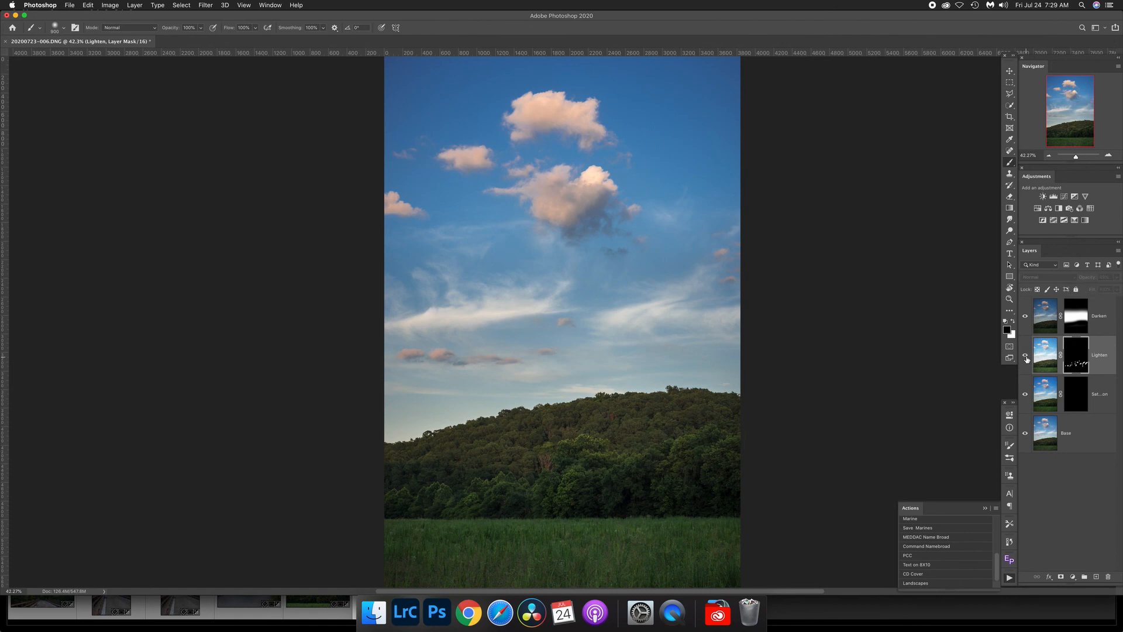
{"action": "left_click", "coordinate": [1026, 317]}
{"action": "left_click", "coordinate": [1026, 317]}
Preview the Saturation layer's visibility and paint white on its mask over the wooded hill and grass field
{"action": "left_click", "coordinate": [1082, 397]}
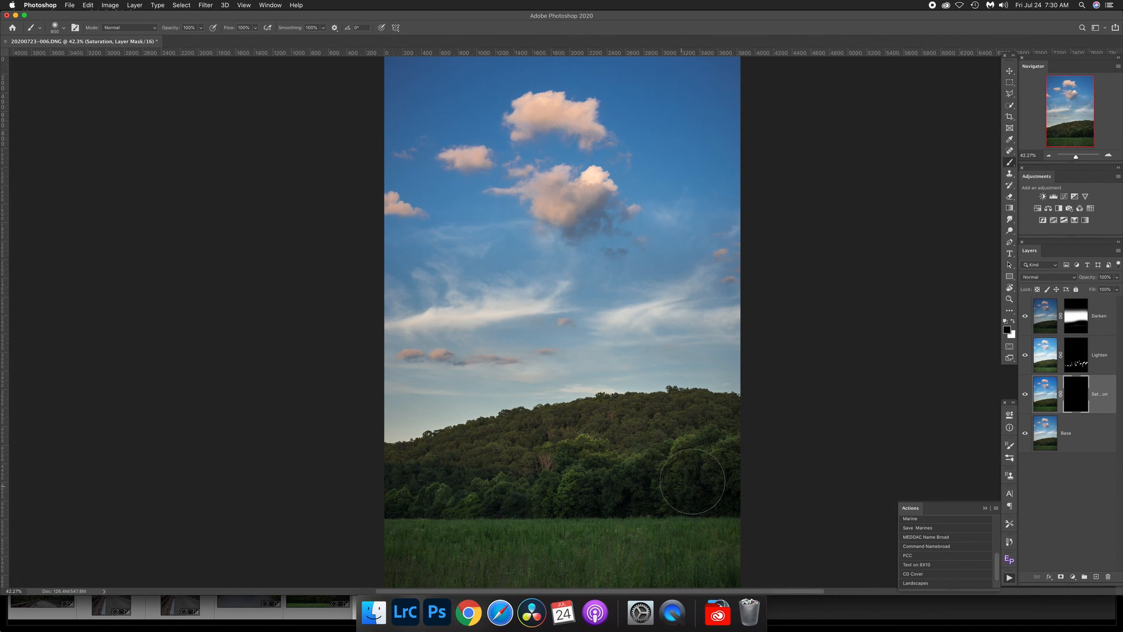
{"action": "left_click", "coordinate": [1024, 397]}
{"action": "left_click", "coordinate": [1023, 395]}
{"action": "left_click", "coordinate": [1024, 396]}
{"action": "key", "text": "x"}
{"action": "mouse_move", "coordinate": [605, 447]}
{"action": "left_mouse_down"}
{"action": "mouse_move", "coordinate": [687, 447]}
{"action": "mouse_move", "coordinate": [642, 435]}
{"action": "mouse_move", "coordinate": [554, 443]}
{"action": "mouse_move", "coordinate": [506, 464]}
{"action": "mouse_move", "coordinate": [479, 492]}
{"action": "left_mouse_up"}
{"action": "mouse_move", "coordinate": [420, 532]}
{"action": "left_mouse_down"}
{"action": "mouse_move", "coordinate": [643, 515]}
{"action": "mouse_move", "coordinate": [772, 521]}
{"action": "left_mouse_up"}
Set the Saturation layer's opacity to 80% and feather its mask by about 155 px
{"action": "left_click", "coordinate": [1117, 277]}
{"action": "left_click_drag", "start_coordinate": [1114, 288], "coordinate": [1110, 290]}
{"action": "double_click", "coordinate": [1100, 404]}
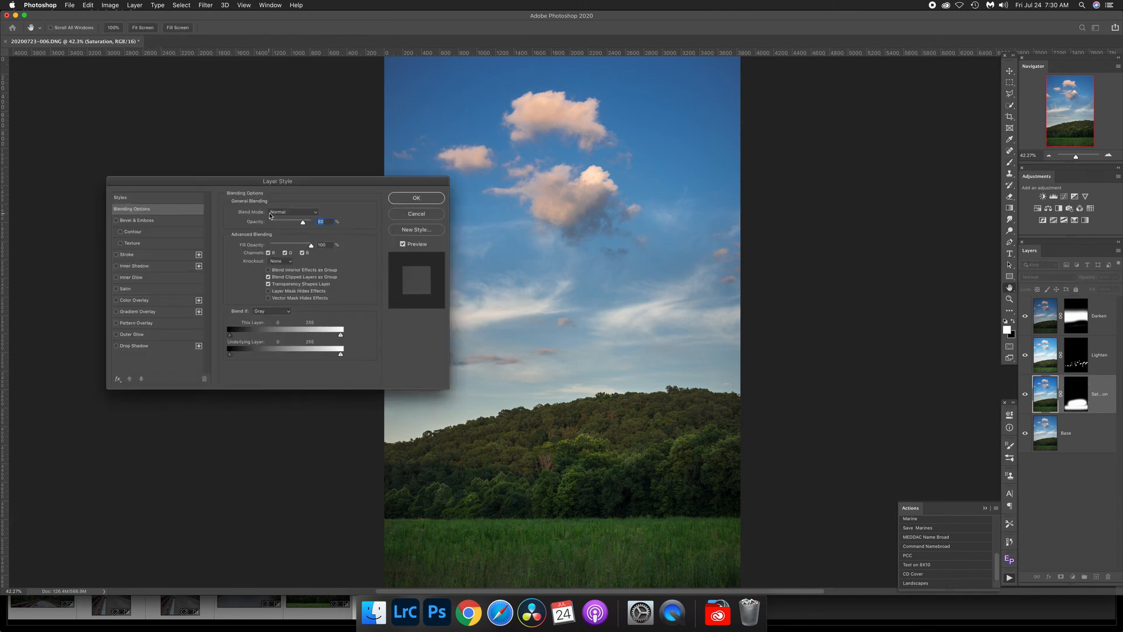
{"action": "left_click", "coordinate": [413, 214]}
{"action": "double_click", "coordinate": [1076, 393]}
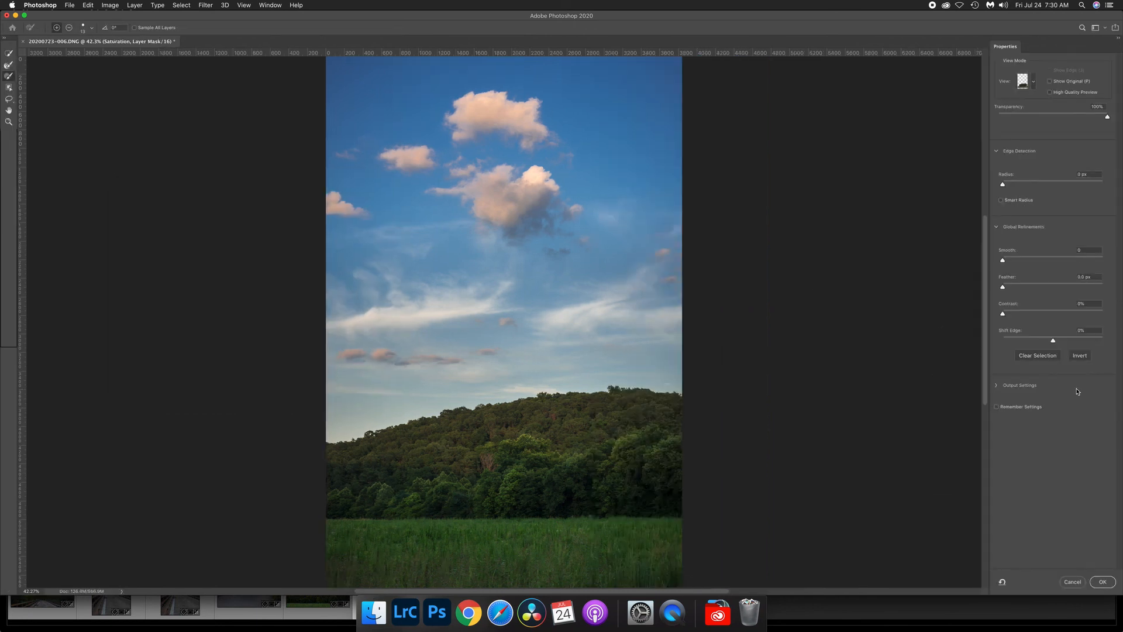
{"action": "left_click", "coordinate": [1078, 286]}
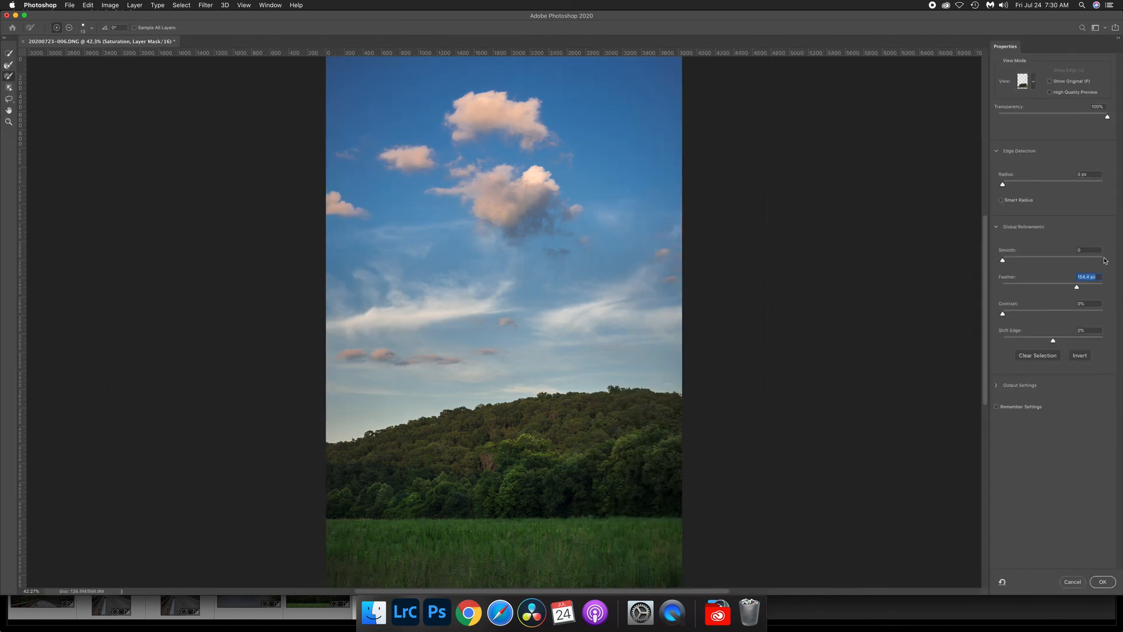
{"action": "left_click", "coordinate": [1102, 582]}
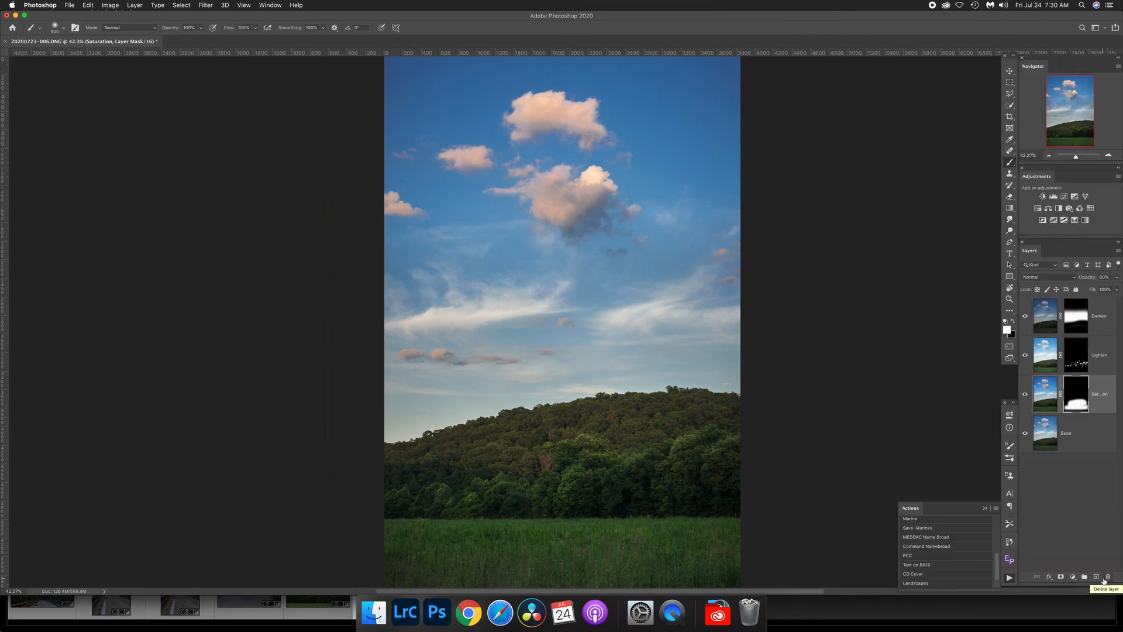
Flatten the image and run Easy Panel's Detail Enhance on it, accepting a Surface Blur radius of 34 pixels
{"action": "right_click", "coordinate": [1068, 449]}
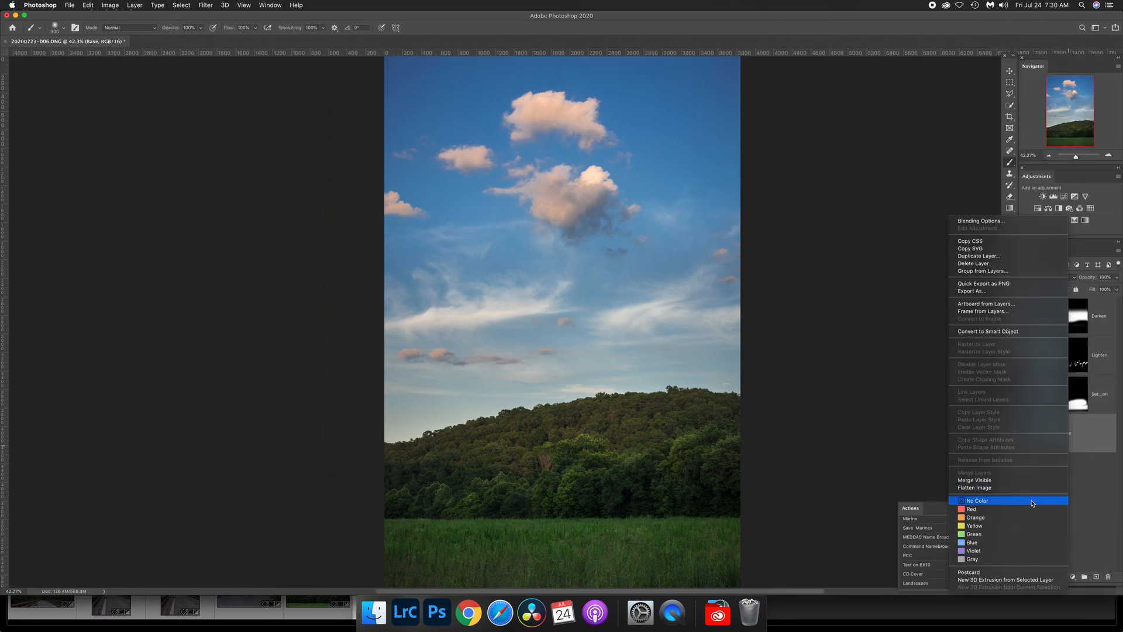
{"action": "left_click", "coordinate": [994, 490]}
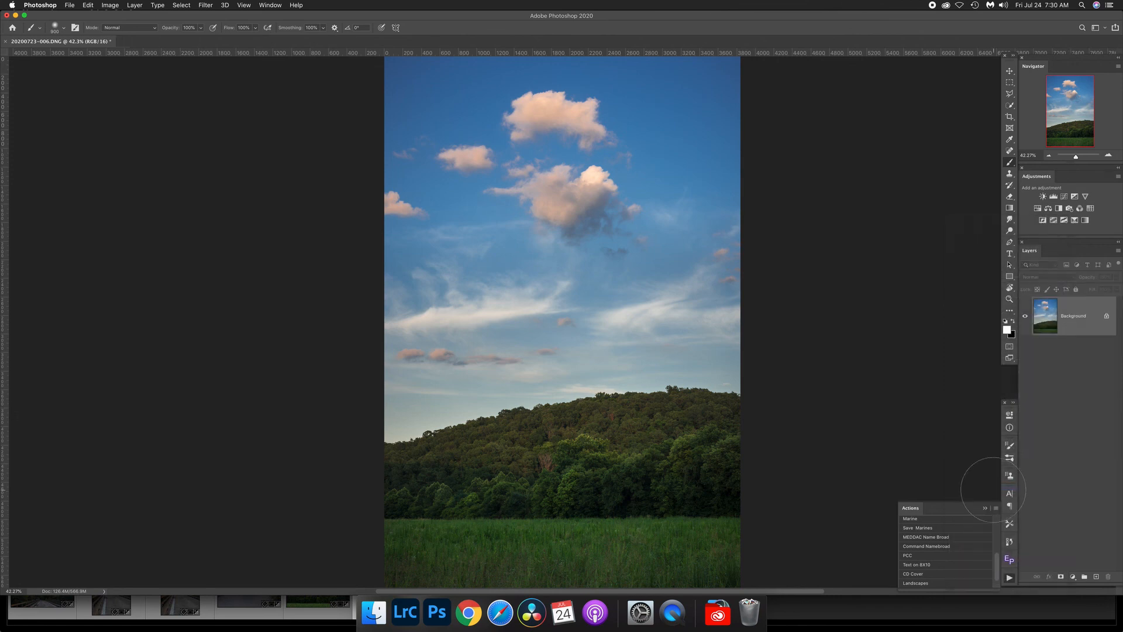
{"action": "left_click", "coordinate": [1009, 561]}
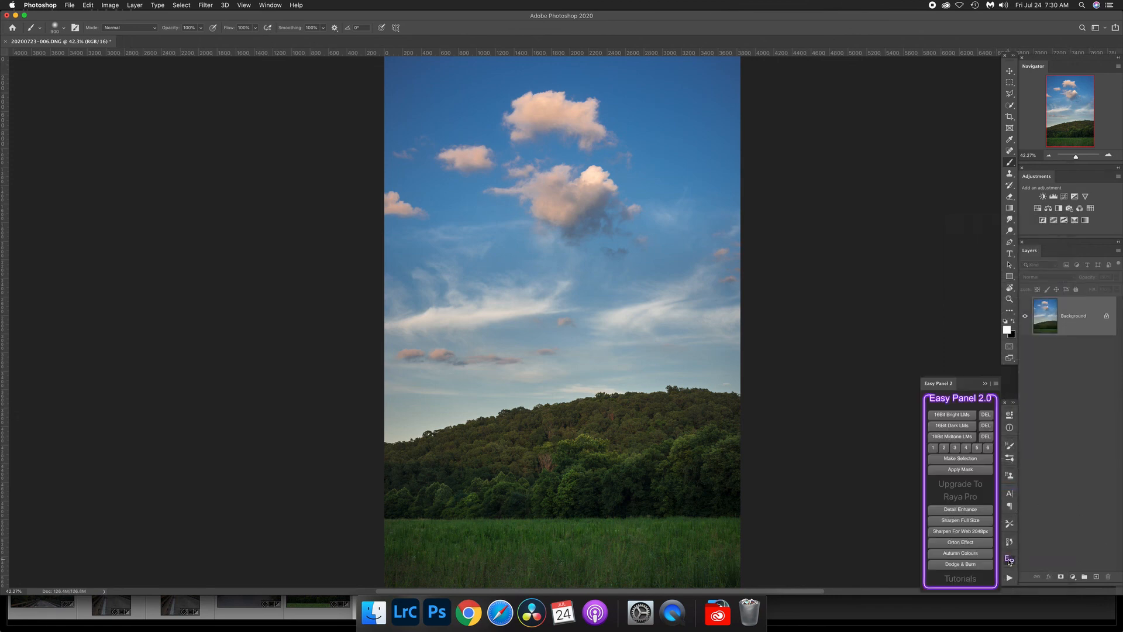
{"action": "left_click", "coordinate": [974, 510]}
{"action": "left_click", "coordinate": [973, 510]}
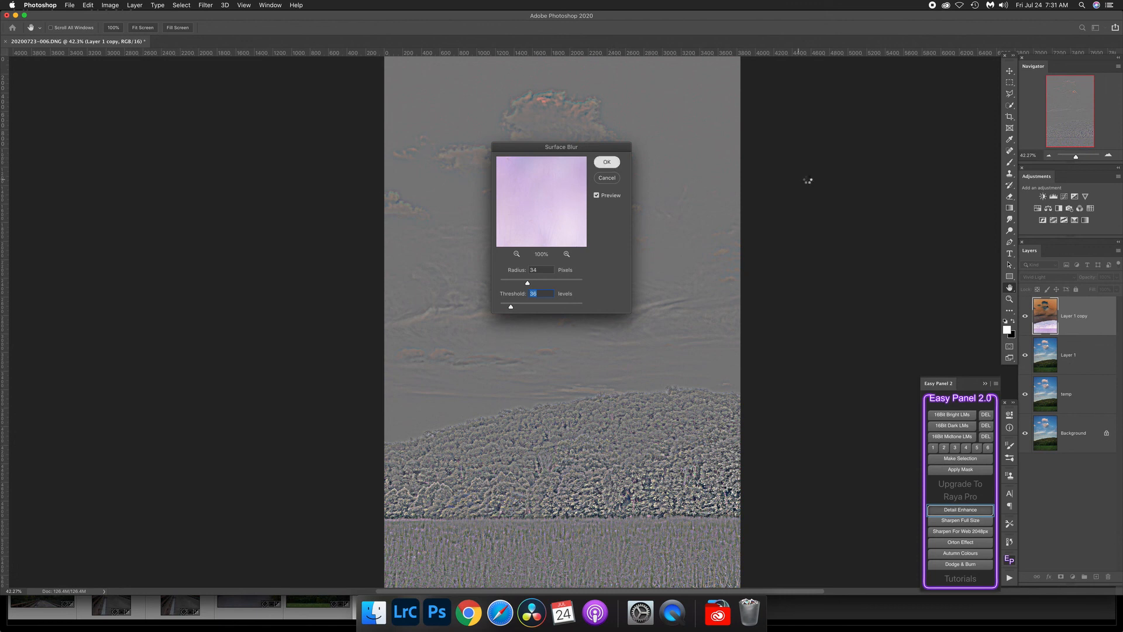
{"action": "key", "text": "Return"}
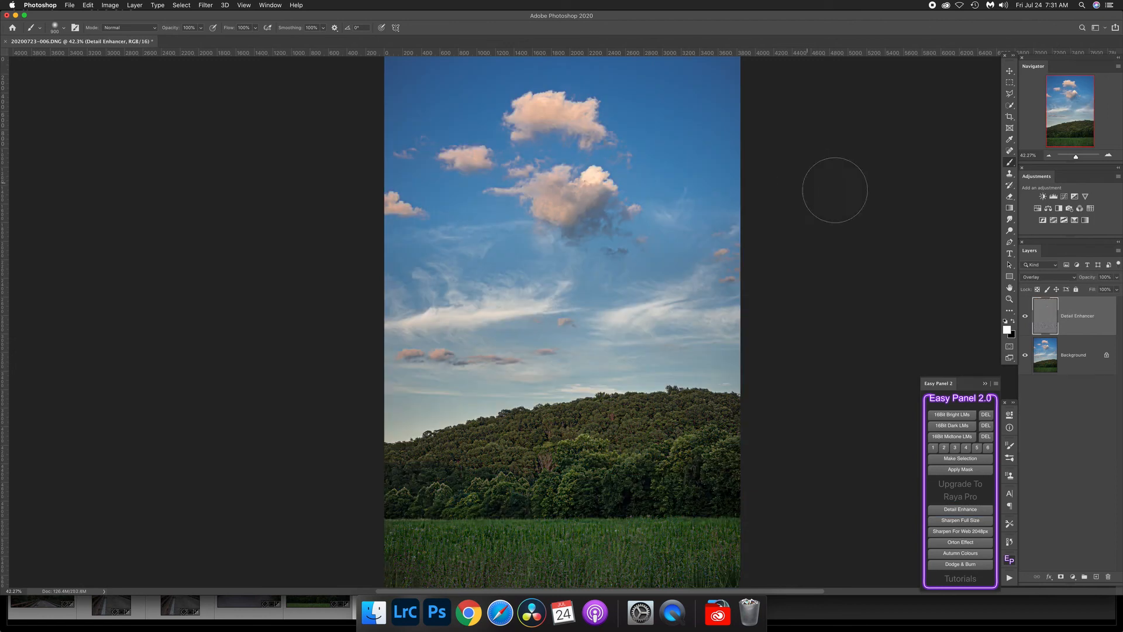
Reduce the Detail Enhancer layer's opacity to 18%, comparing the photo with the layer hidden and shown
{"action": "left_click", "coordinate": [1026, 317]}
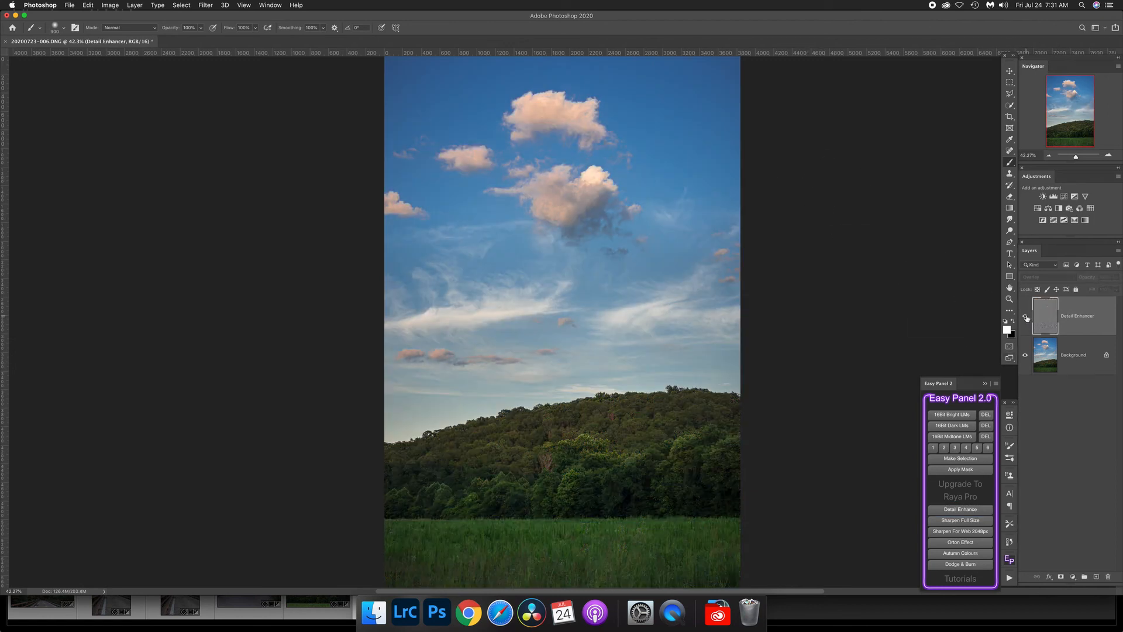
{"action": "left_click", "coordinate": [1025, 316]}
{"action": "left_click", "coordinate": [1027, 318]}
{"action": "left_click", "coordinate": [1026, 317]}
{"action": "left_click", "coordinate": [1120, 279]}
{"action": "left_click_drag", "start_coordinate": [1116, 294], "coordinate": [1084, 294]}
{"action": "left_click", "coordinate": [1027, 319]}
{"action": "left_click", "coordinate": [1027, 319]}
{"action": "left_click", "coordinate": [1027, 318]}
{"action": "left_click", "coordinate": [1027, 319]}
{"action": "left_click", "coordinate": [1027, 319]}
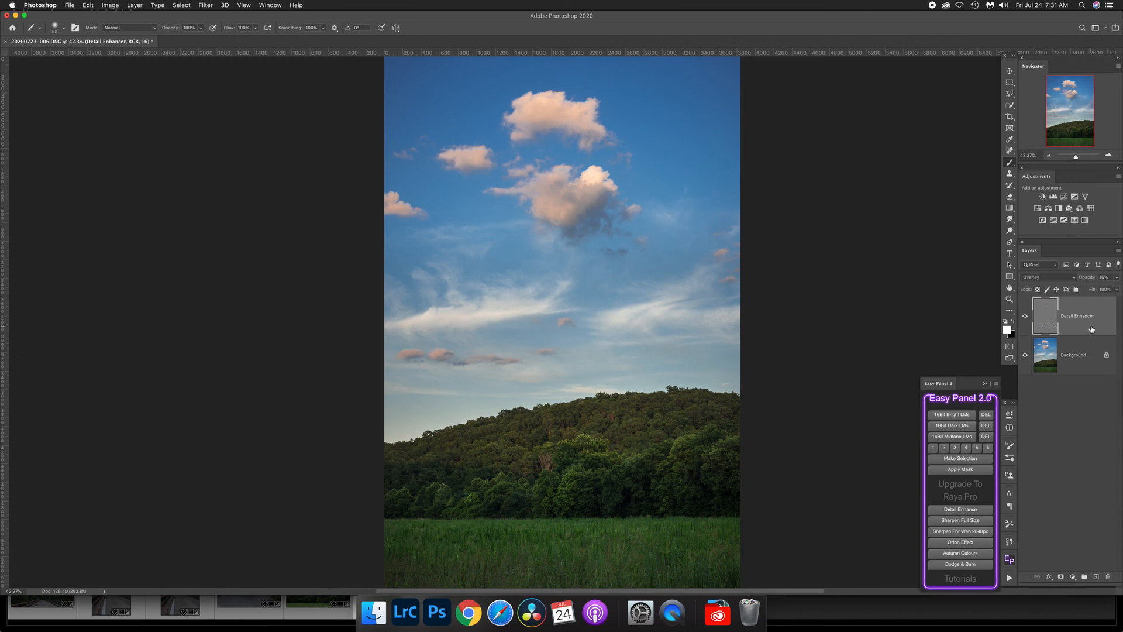
Add a black mask to the Detail Enhancer layer and paint white on it over the hill and field
{"action": "left_click", "coordinate": [1061, 578], "text": "alt"}
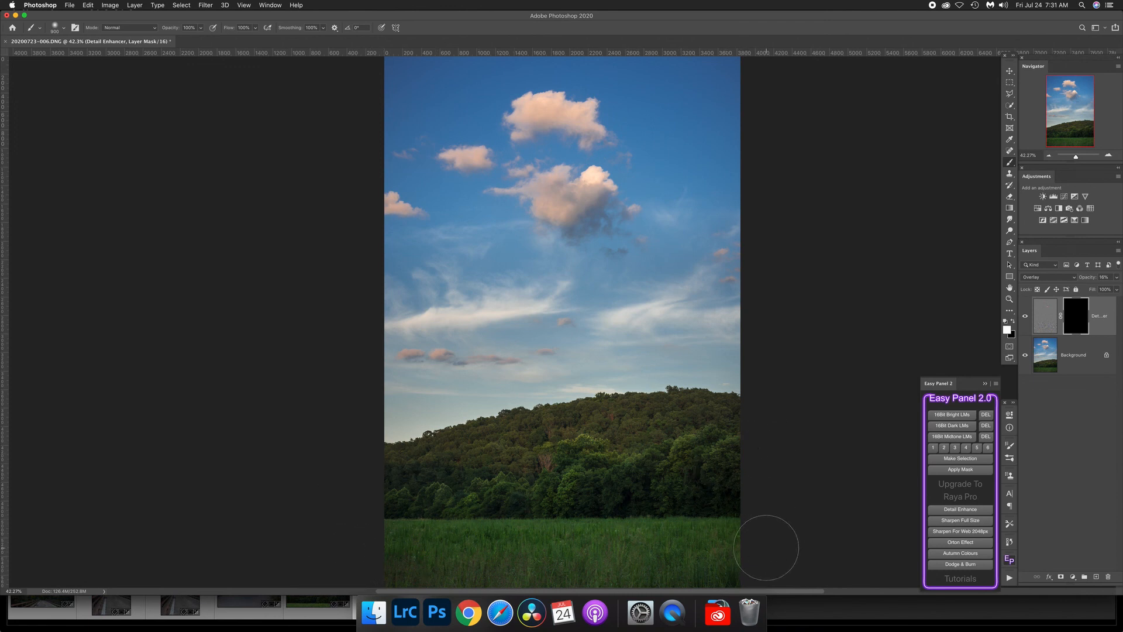
{"action": "mouse_move", "coordinate": [761, 422]}
{"action": "left_mouse_down"}
{"action": "mouse_move", "coordinate": [434, 468]}
{"action": "mouse_move", "coordinate": [619, 511]}
{"action": "mouse_move", "coordinate": [658, 503]}
{"action": "left_mouse_up"}
{"action": "right_click", "coordinate": [1090, 355]}
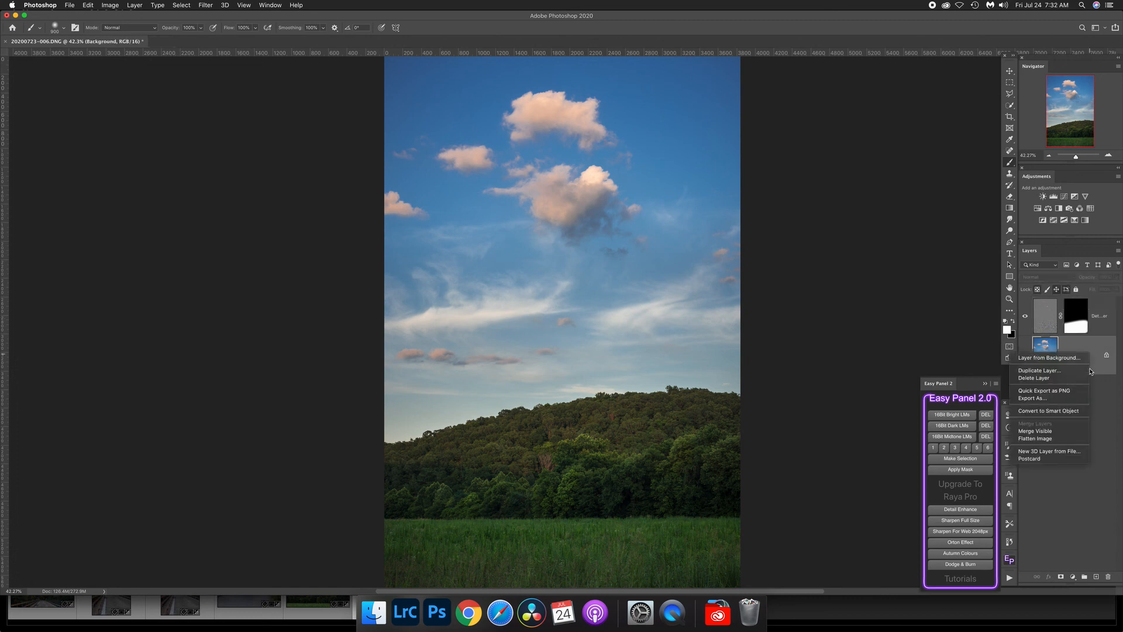
{"action": "left_click", "coordinate": [1040, 438]}
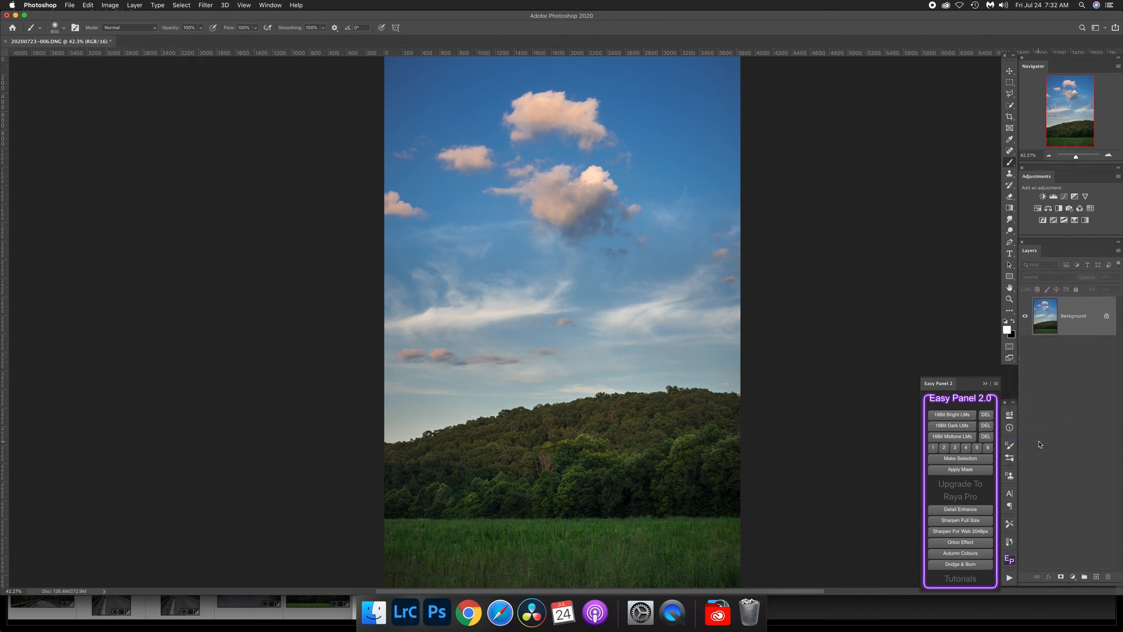
{"action": "key", "text": "super+s"}
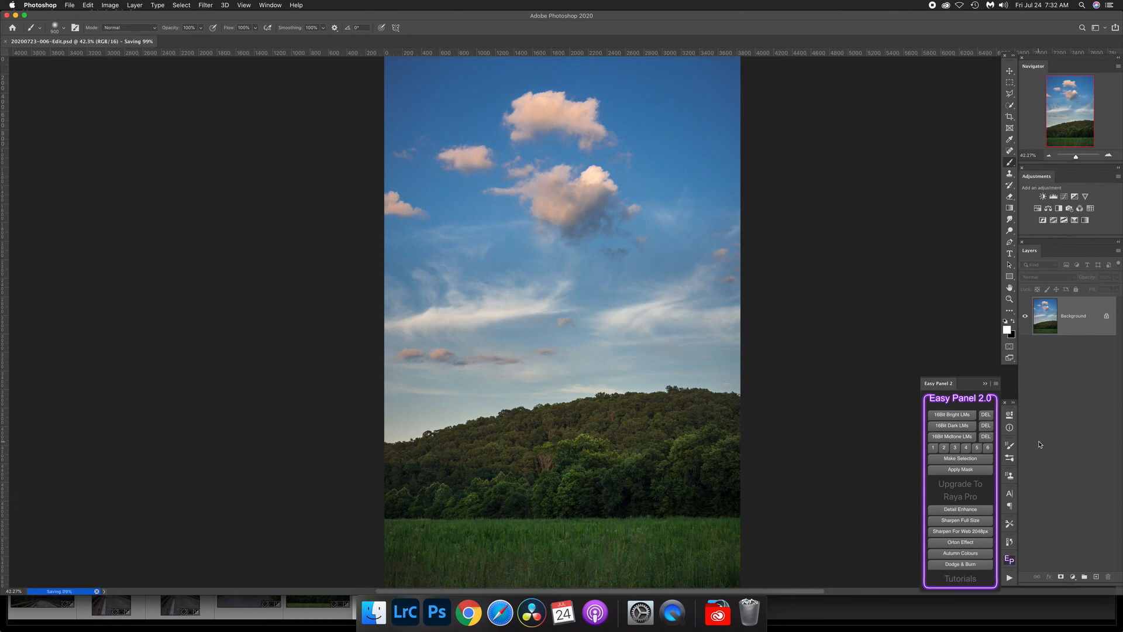
{"action": "key", "text": "super+w"}
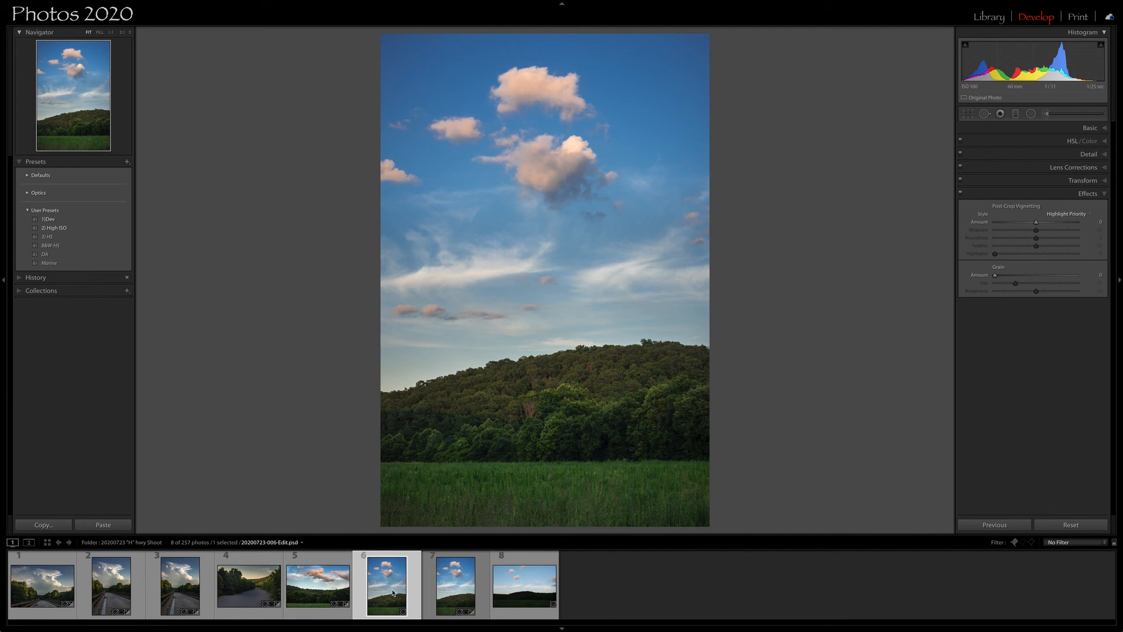
Compare the edited PSD with the original 20200723-006.DNG in Lightroom, ending on the edited version
{"action": "left_click", "coordinate": [430, 590]}
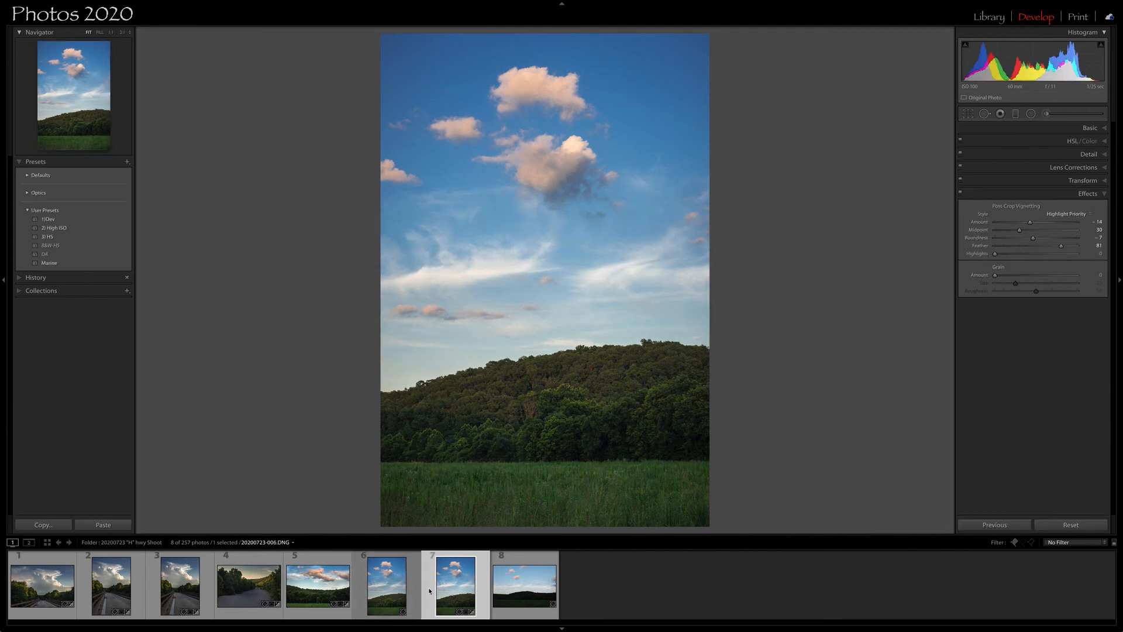
{"action": "key", "text": "Left"}
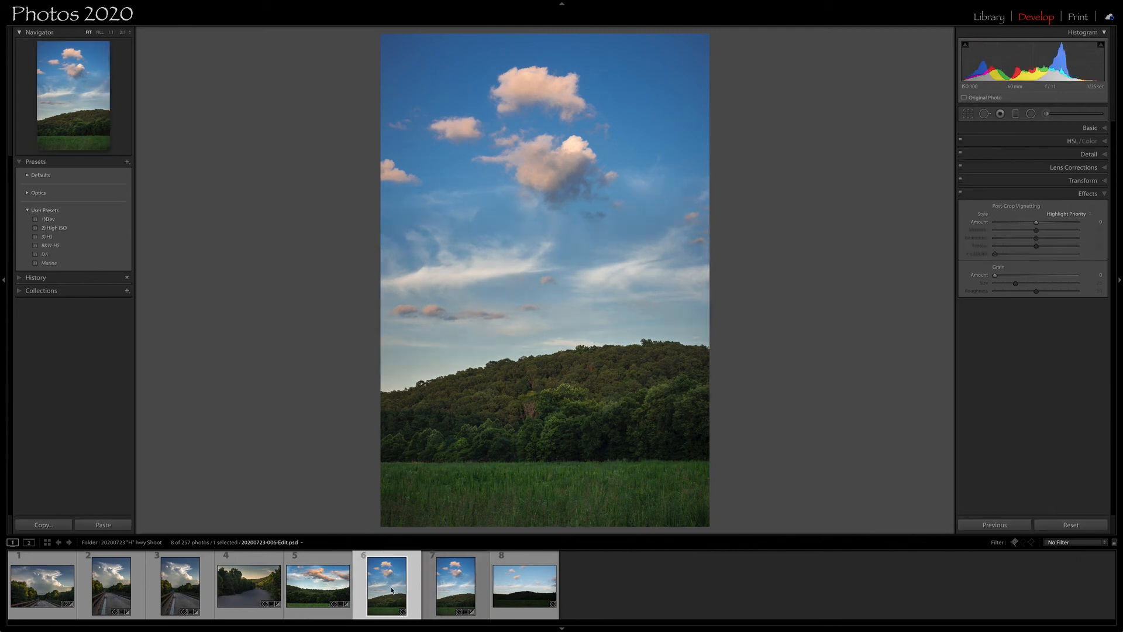
{"action": "left_click", "coordinate": [440, 592]}
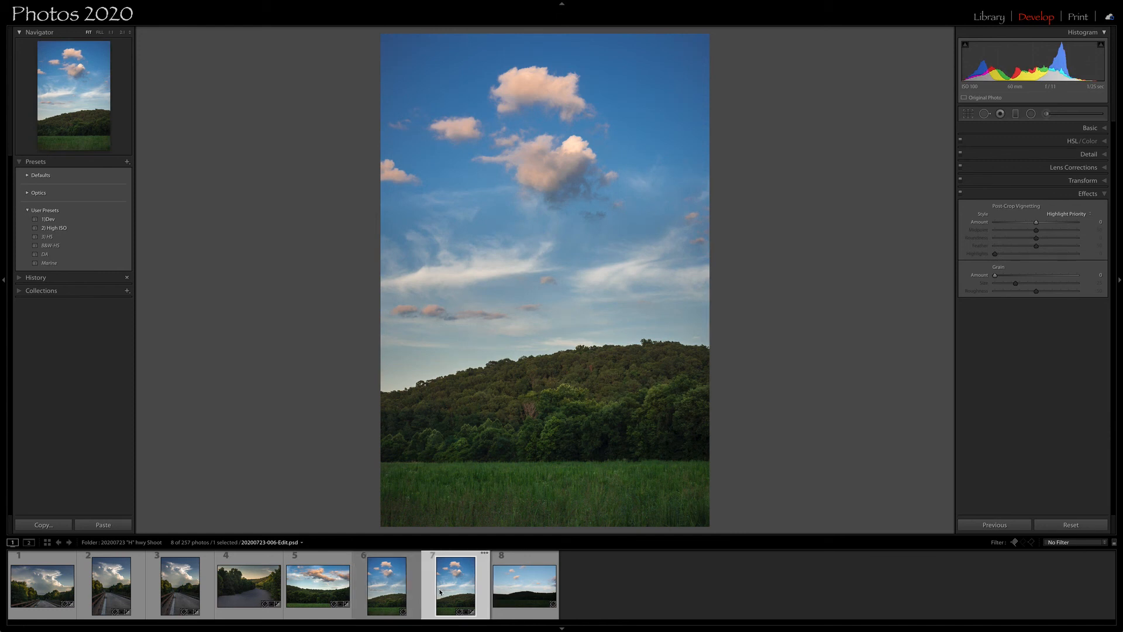
{"action": "left_click", "coordinate": [405, 592]}
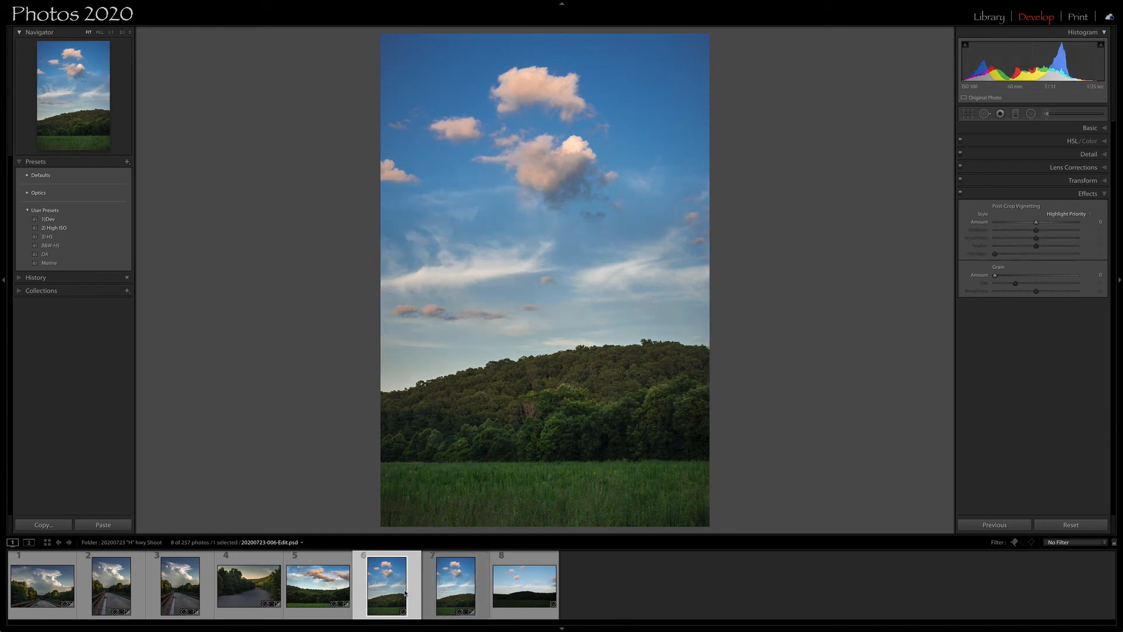